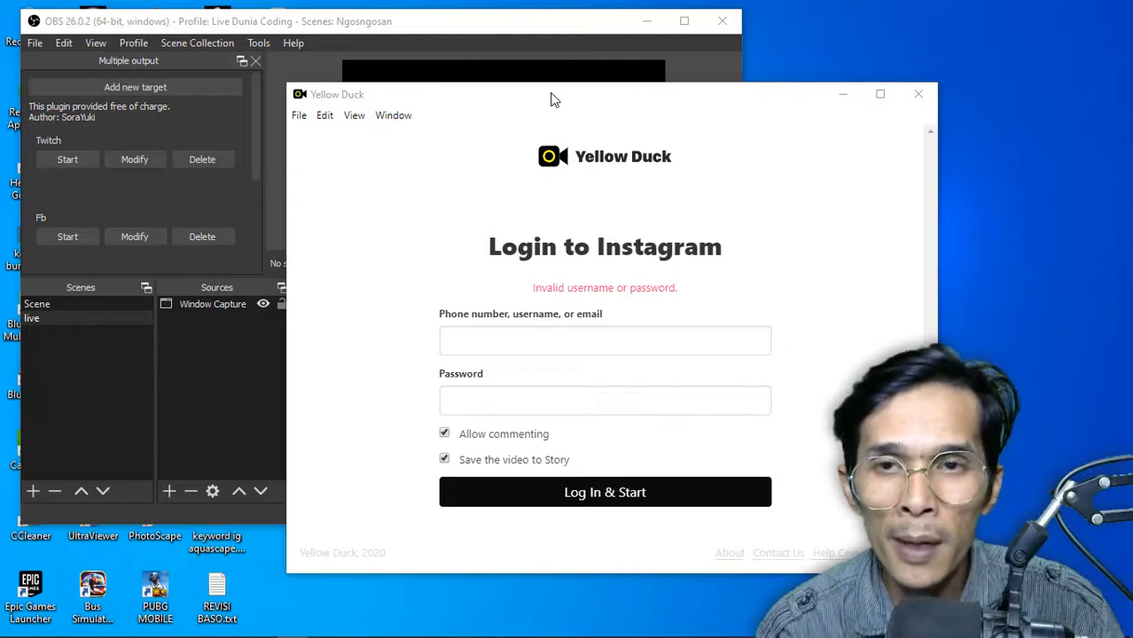
pyautogui.click(448, 24)
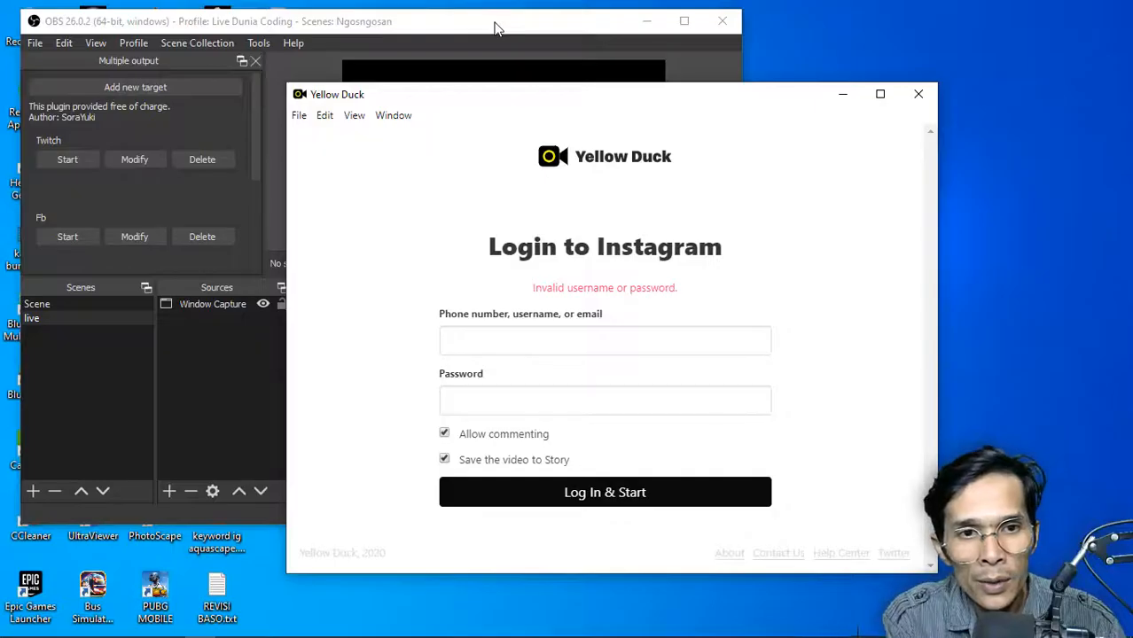
pyautogui.click(494, 26)
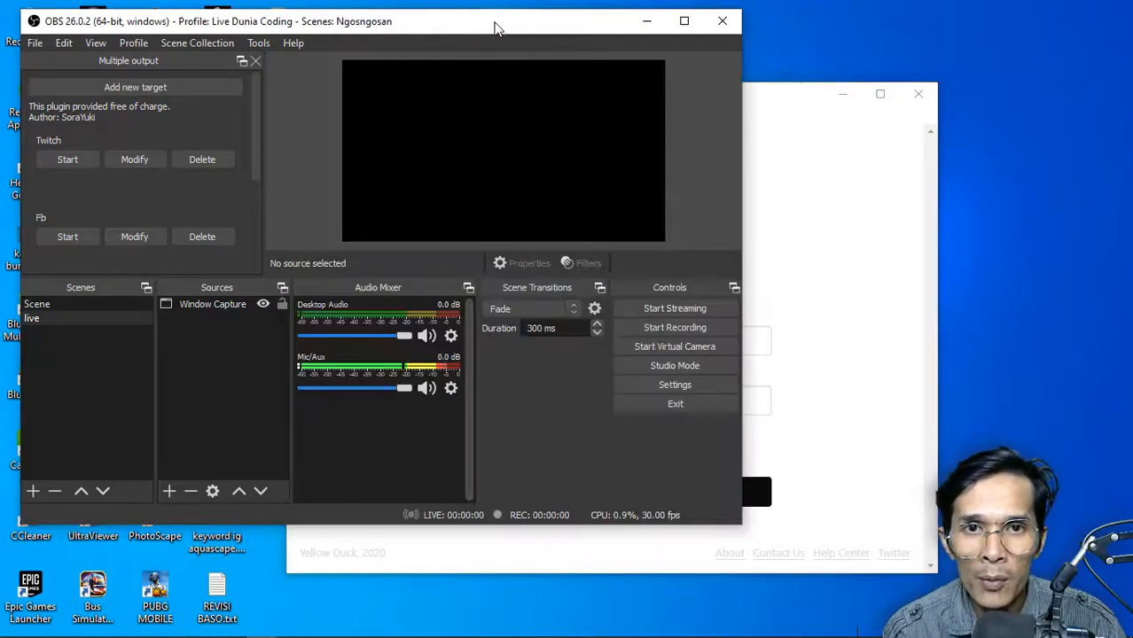
pyautogui.click(877, 179)
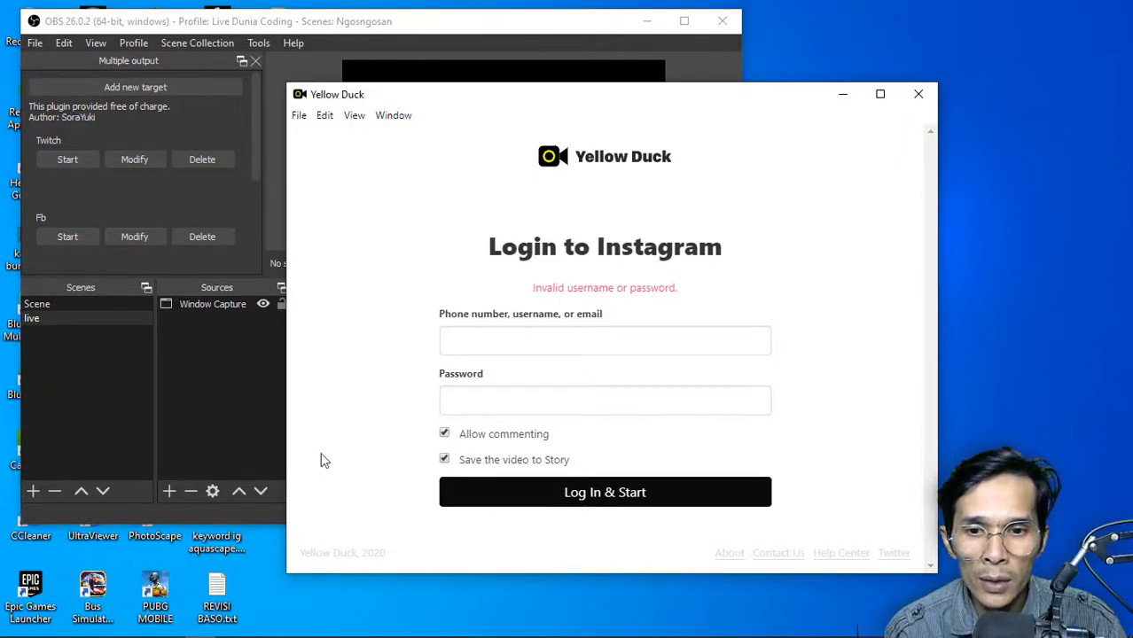
# Switch to the browser and examine the yellowduck.tv page and its Windows and Mac download options
pyautogui.click(102, 626)
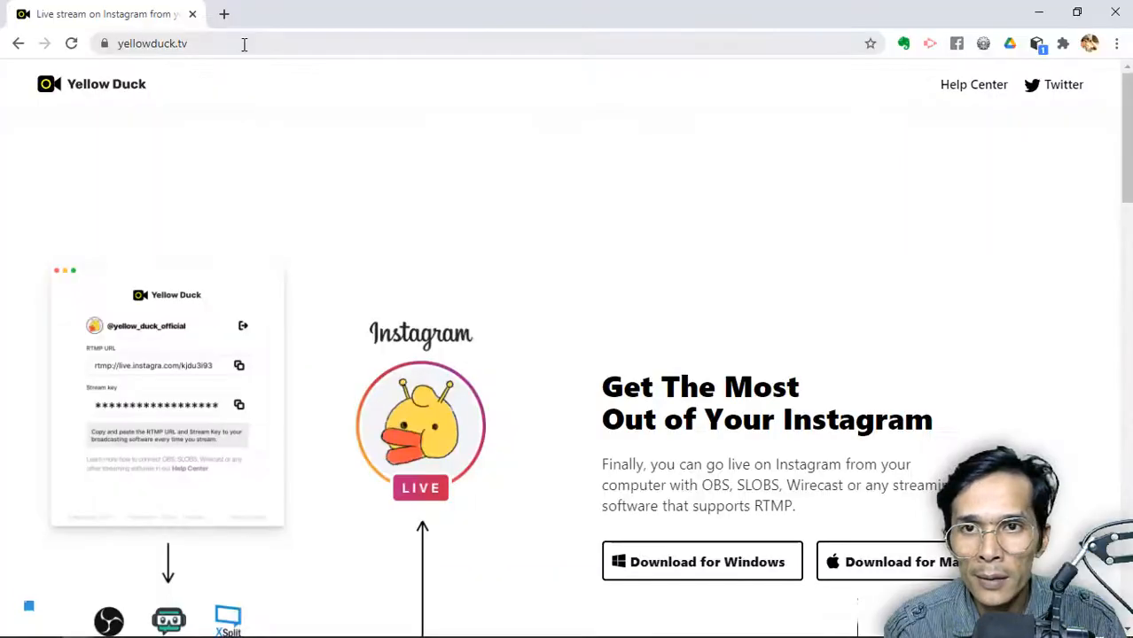
pyautogui.click(88, 48)
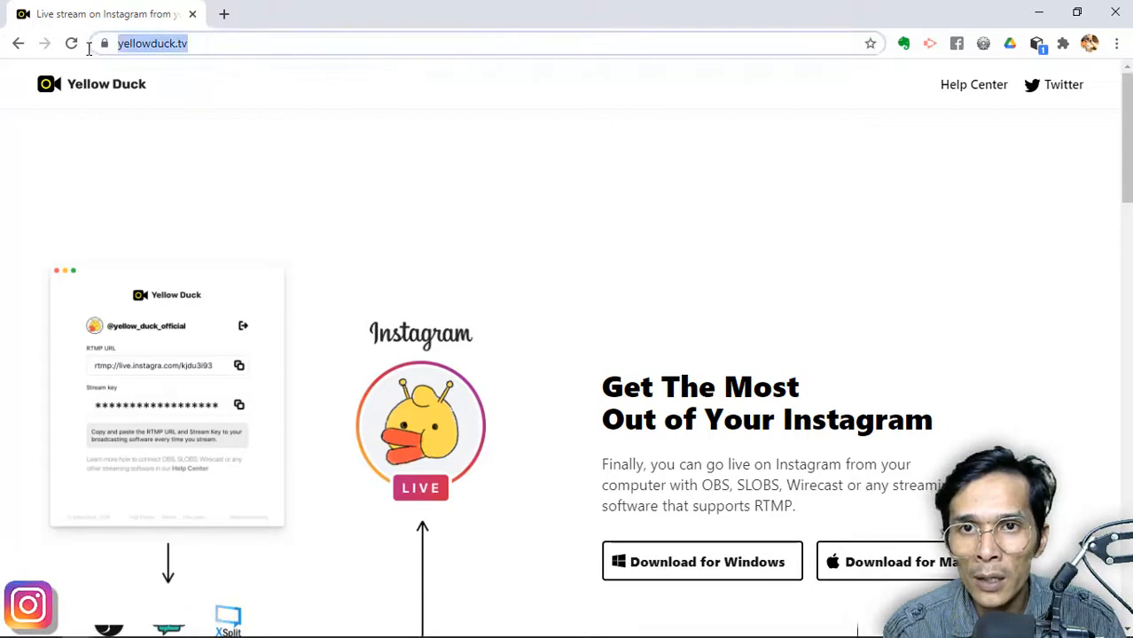
pyautogui.scroll(-5, 397, 302)
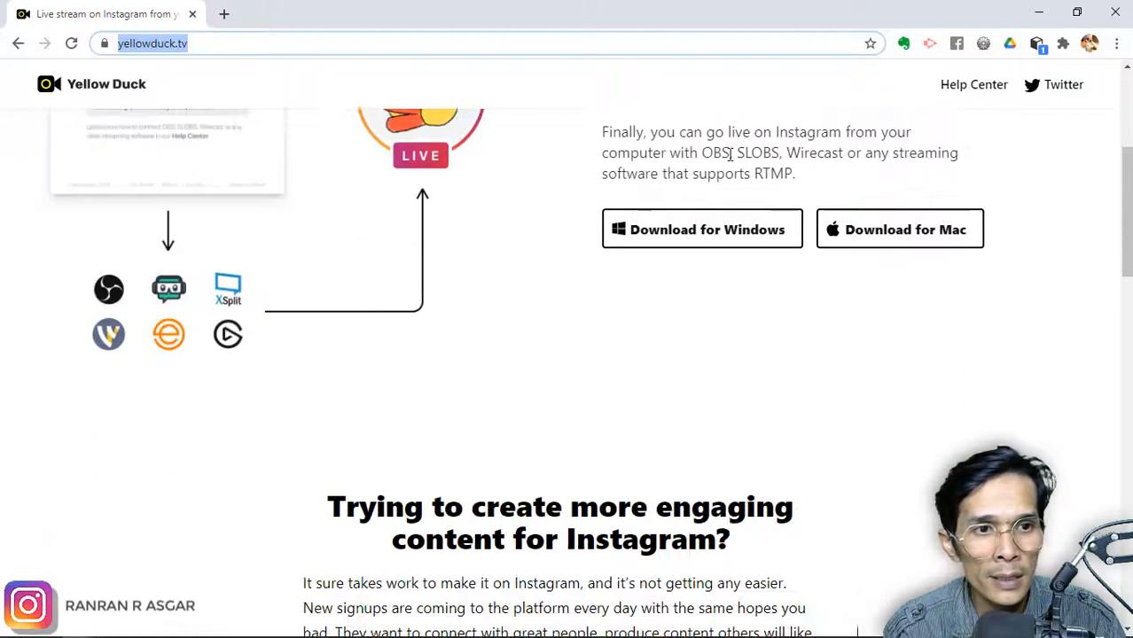
pyautogui.click(968, 241)
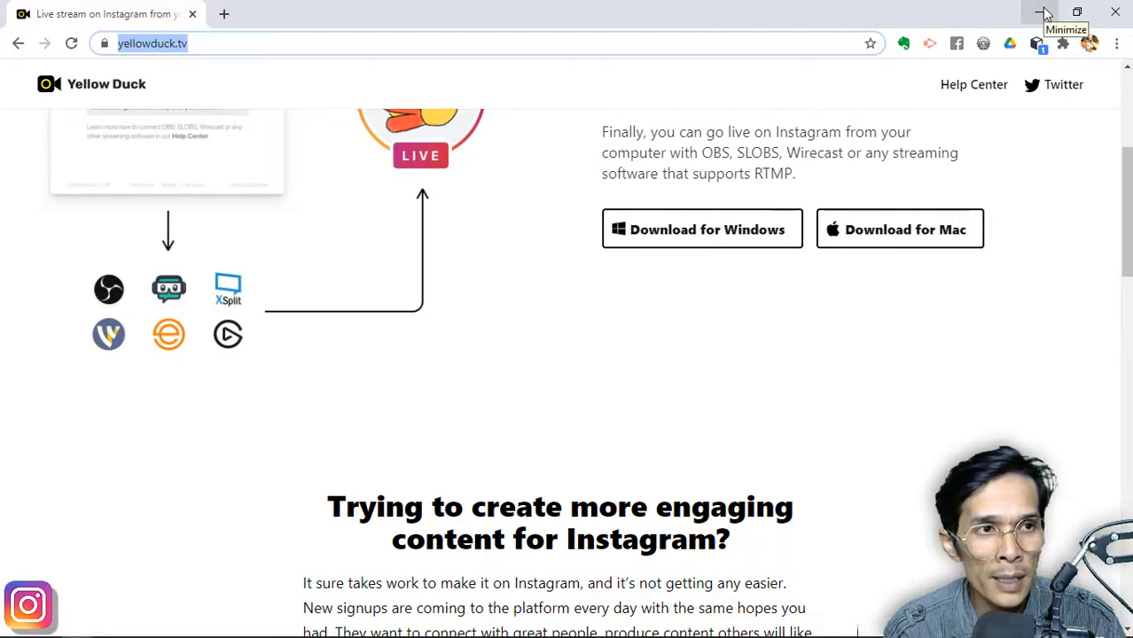
pyautogui.click(1044, 14)
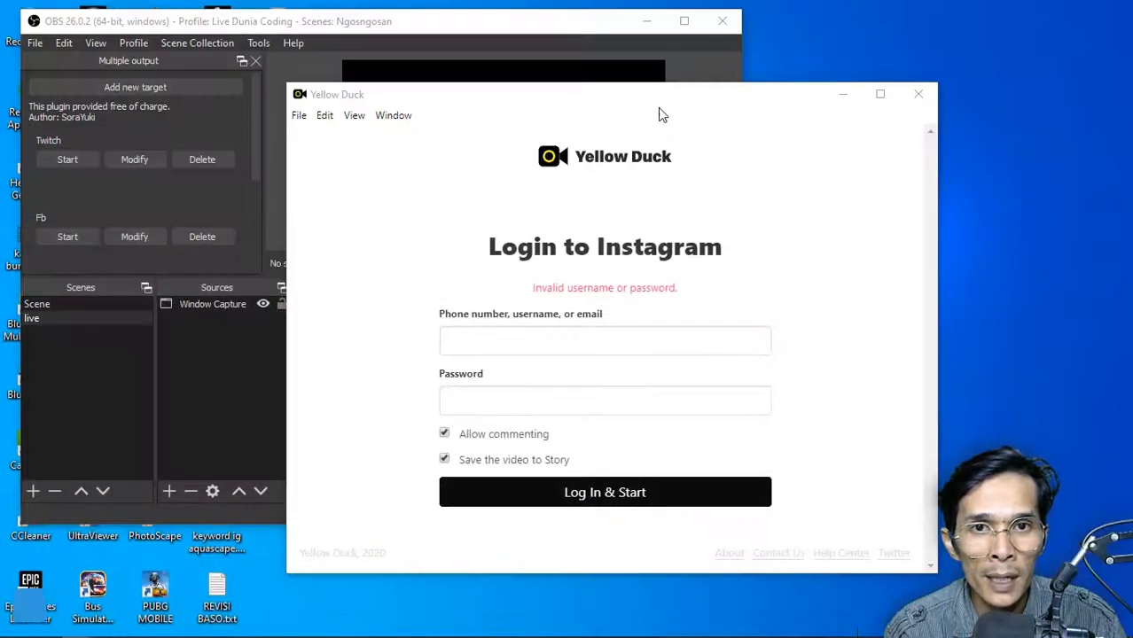
# Switch to OBS Studio, load the instagram scene collection and maximize the window
pyautogui.moveTo(622, 105); pyautogui.dragTo(683, 112)
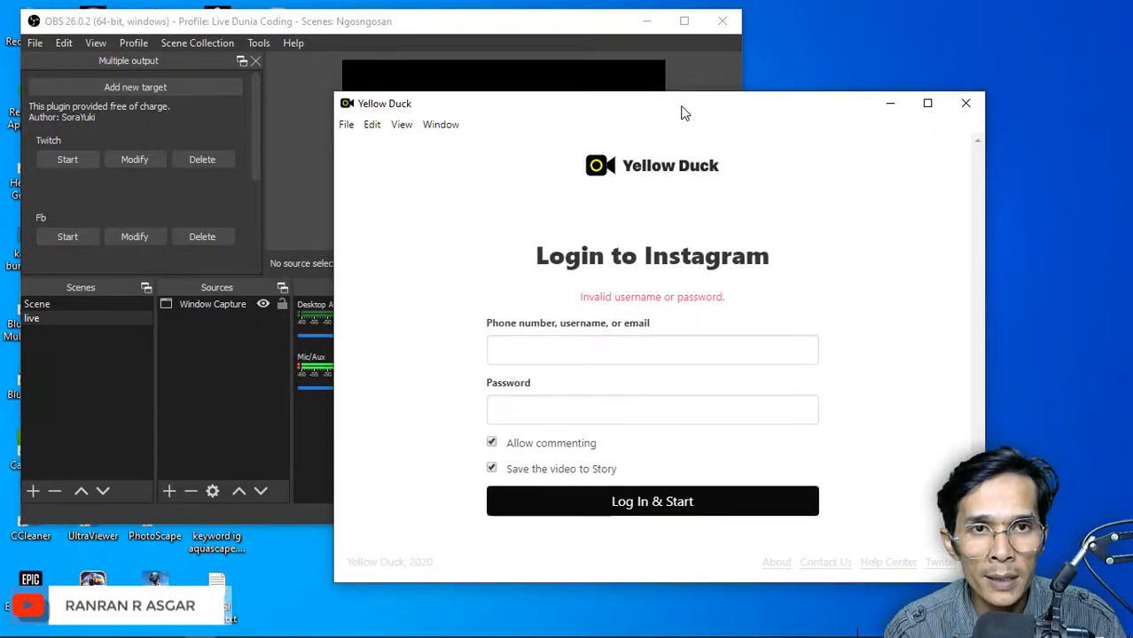
pyautogui.click(461, 28)
pyautogui.doubleClick(461, 27)
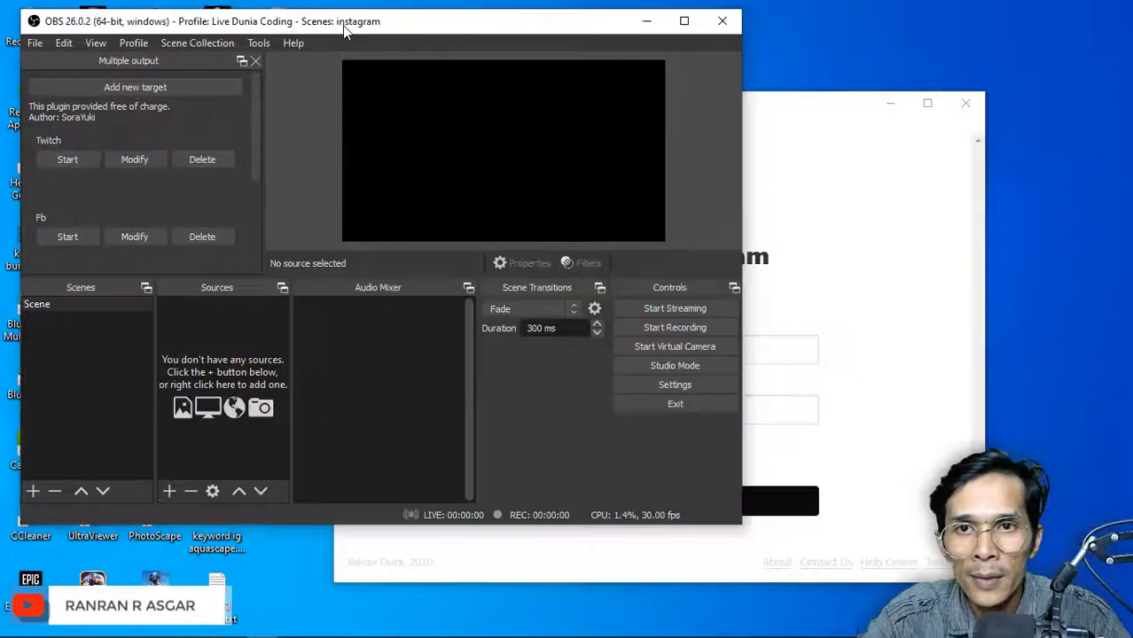
pyautogui.doubleClick(342, 25)
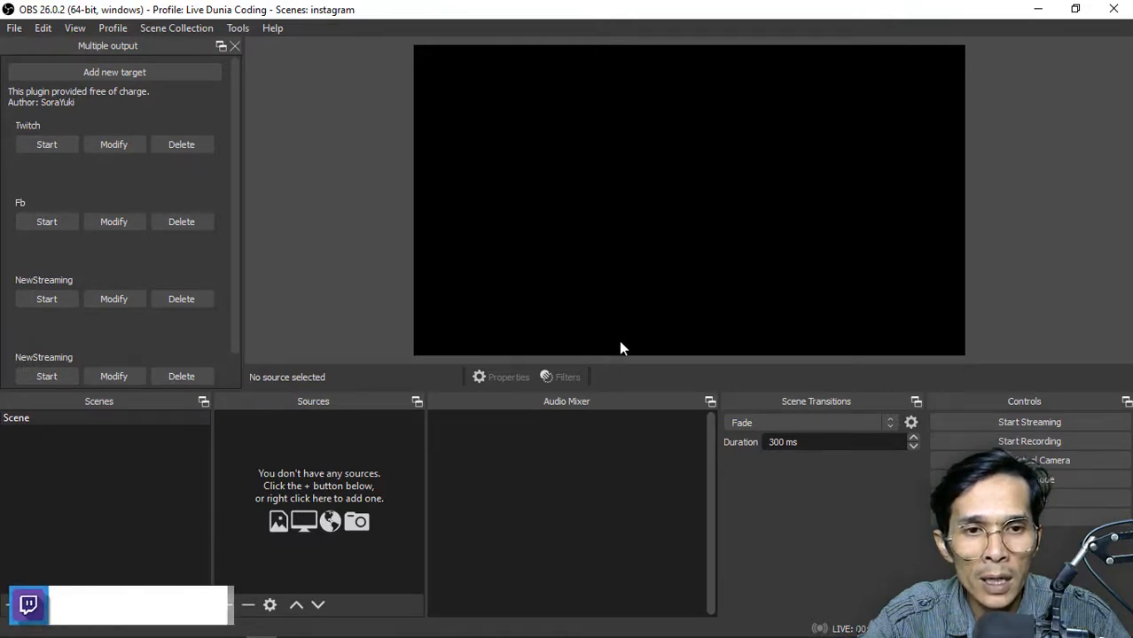
pyautogui.rightClick(556, 164)
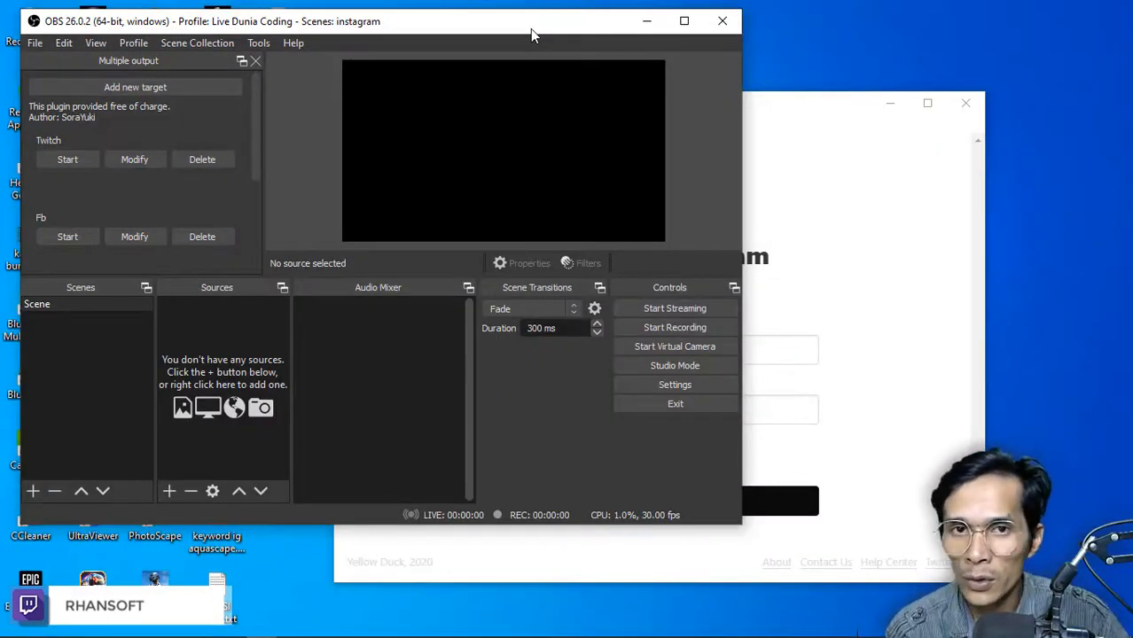
pyautogui.doubleClick(467, 26)
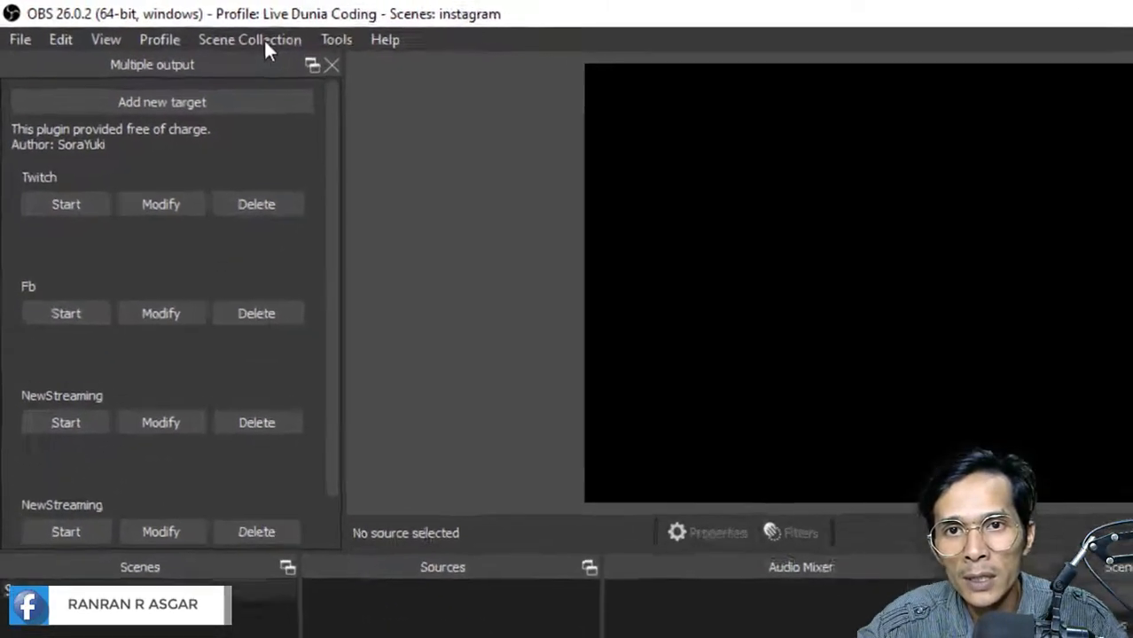
# Try to create a new scene collection named instagram
pyautogui.click(193, 28)
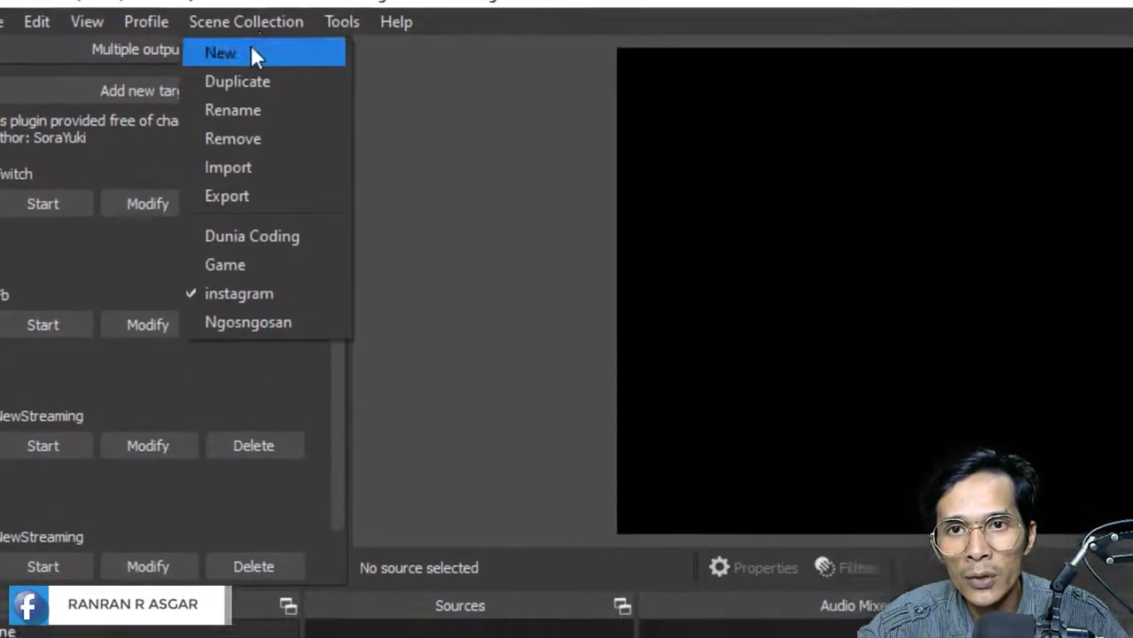
pyautogui.click(185, 48)
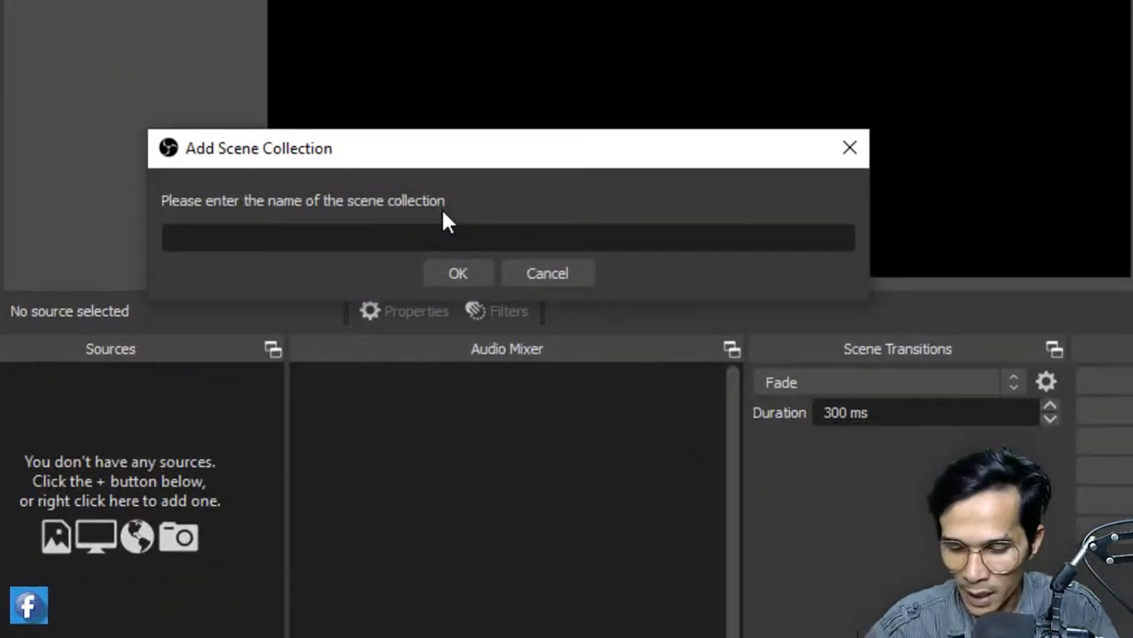
pyautogui.write('instagram')
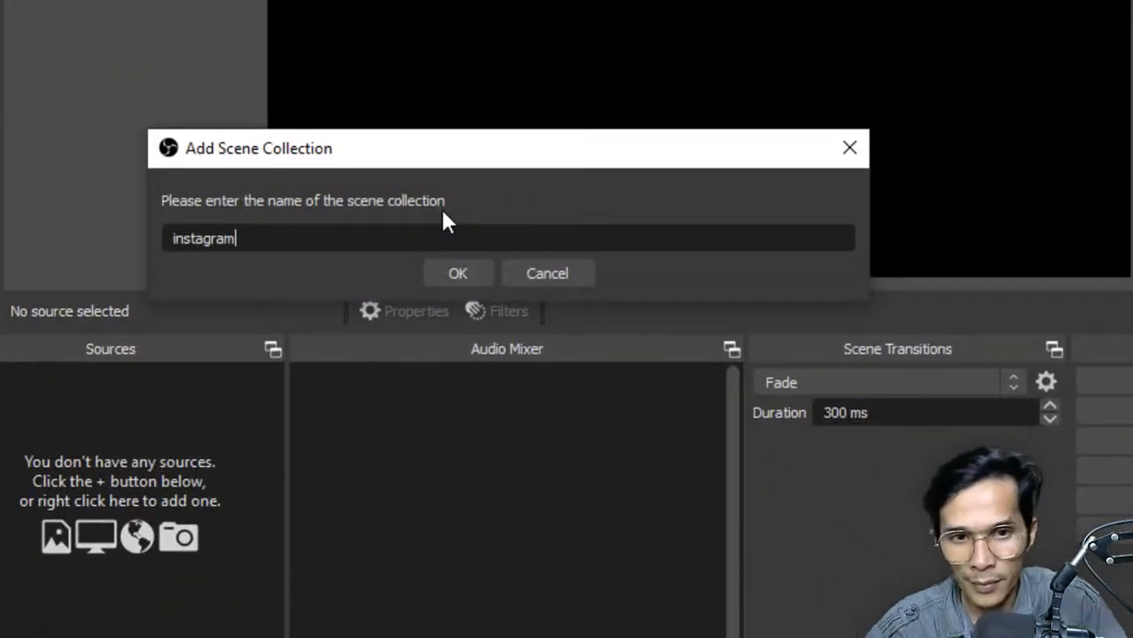
pyautogui.click(466, 275)
pyautogui.click(590, 269)
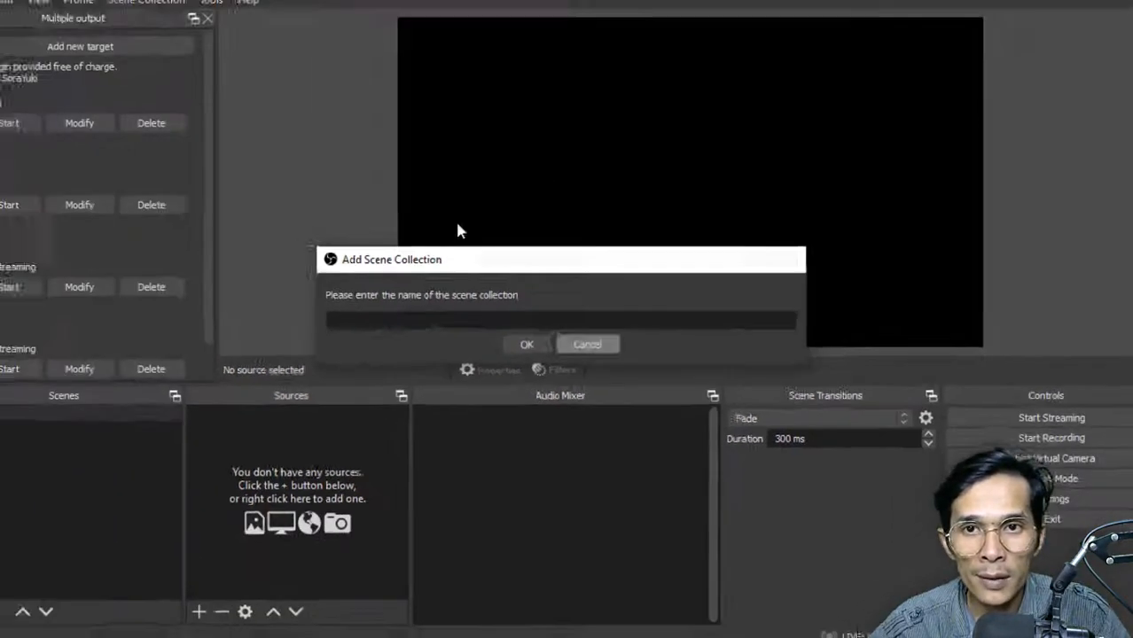
pyautogui.press('Escape')
# Choose the existing instagram scene collection and select its scene named Scene
pyautogui.click(174, 28)
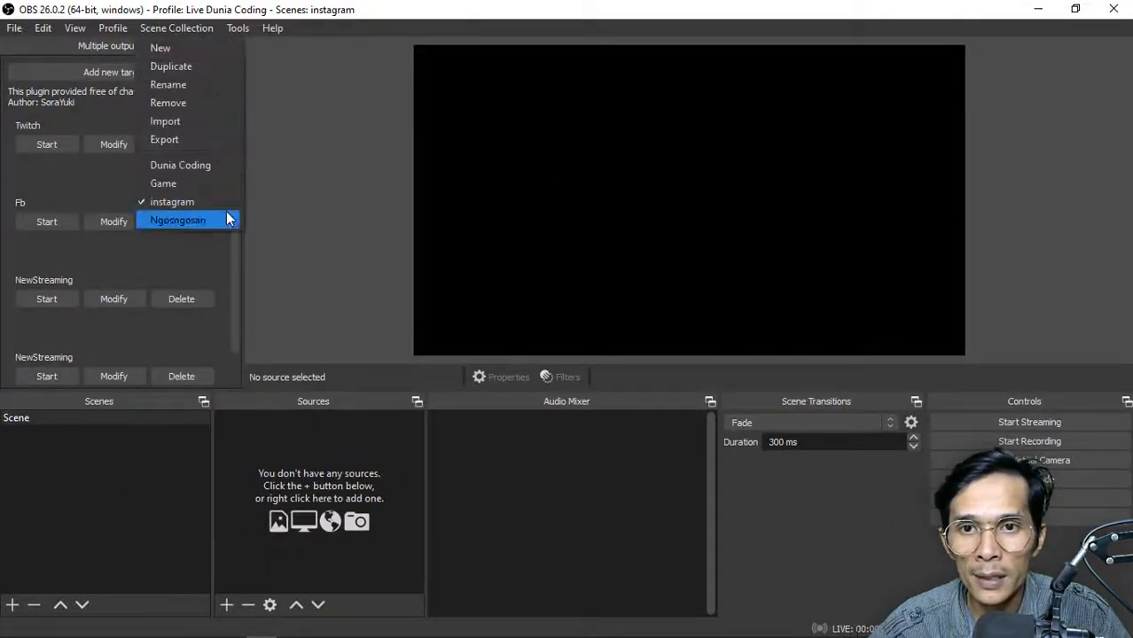
pyautogui.click(224, 203)
pyautogui.click(95, 421)
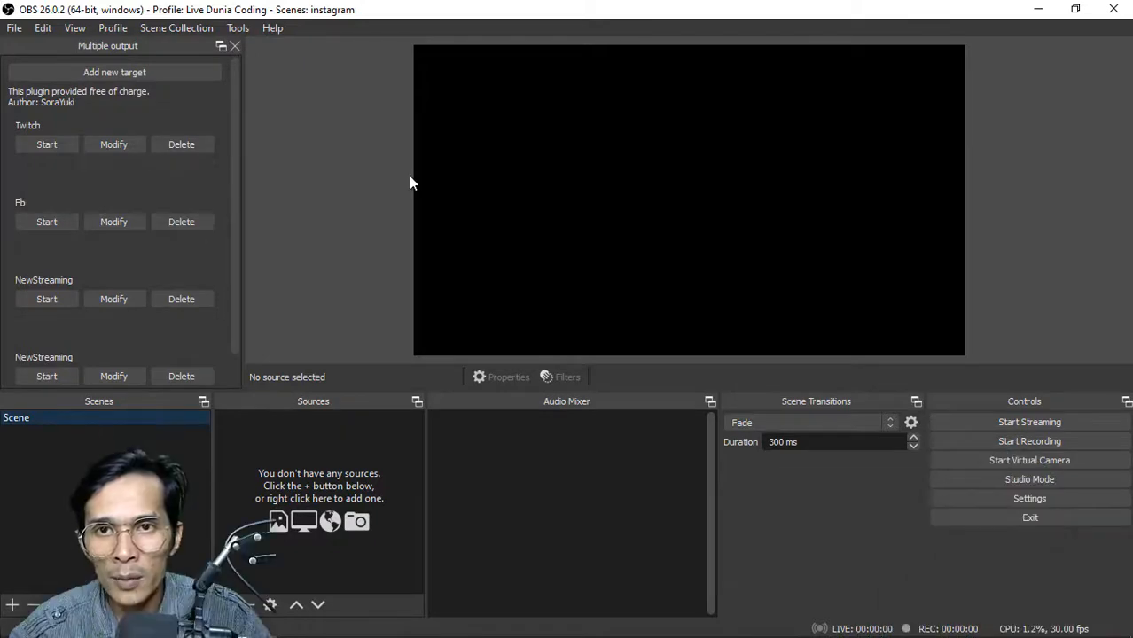
# Open the video settings and set the base (canvas) resolution to 720x1280
pyautogui.click(1029, 498)
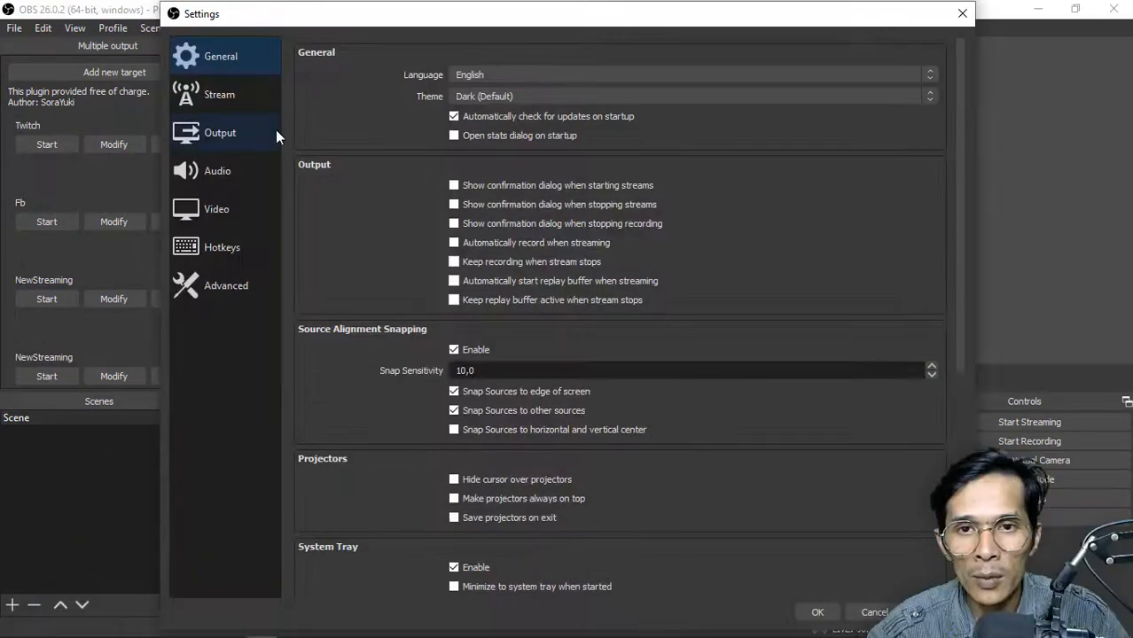
pyautogui.click(202, 206)
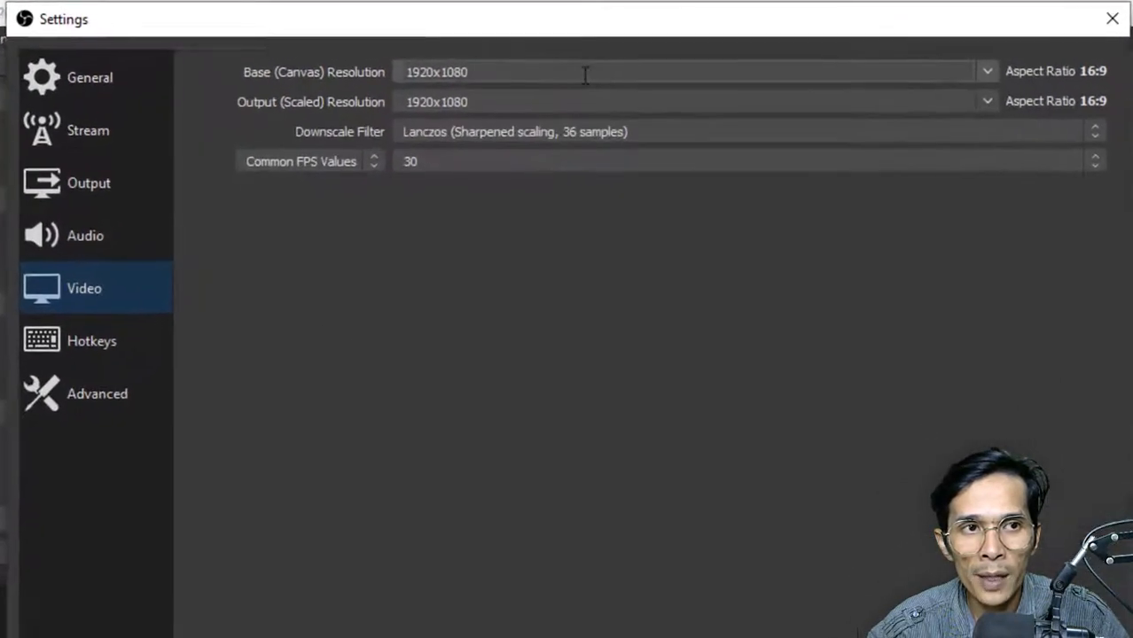
pyautogui.click(794, 67)
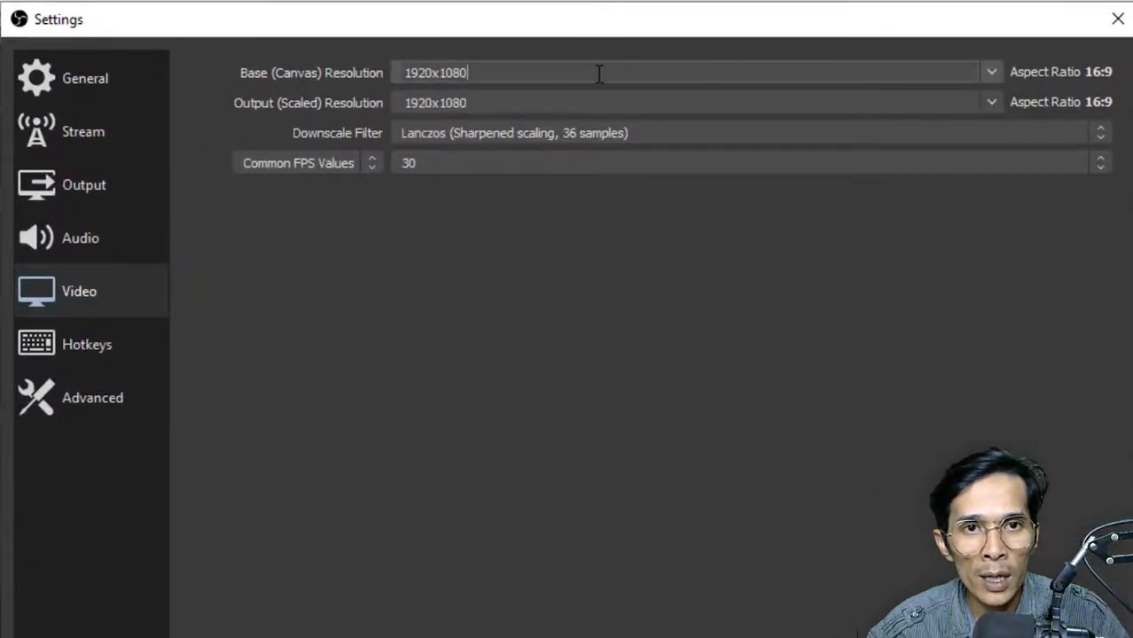
pyautogui.moveTo(594, 25); pyautogui.dragTo(561, 94)
pyautogui.moveTo(474, 141); pyautogui.dragTo(221, 157)
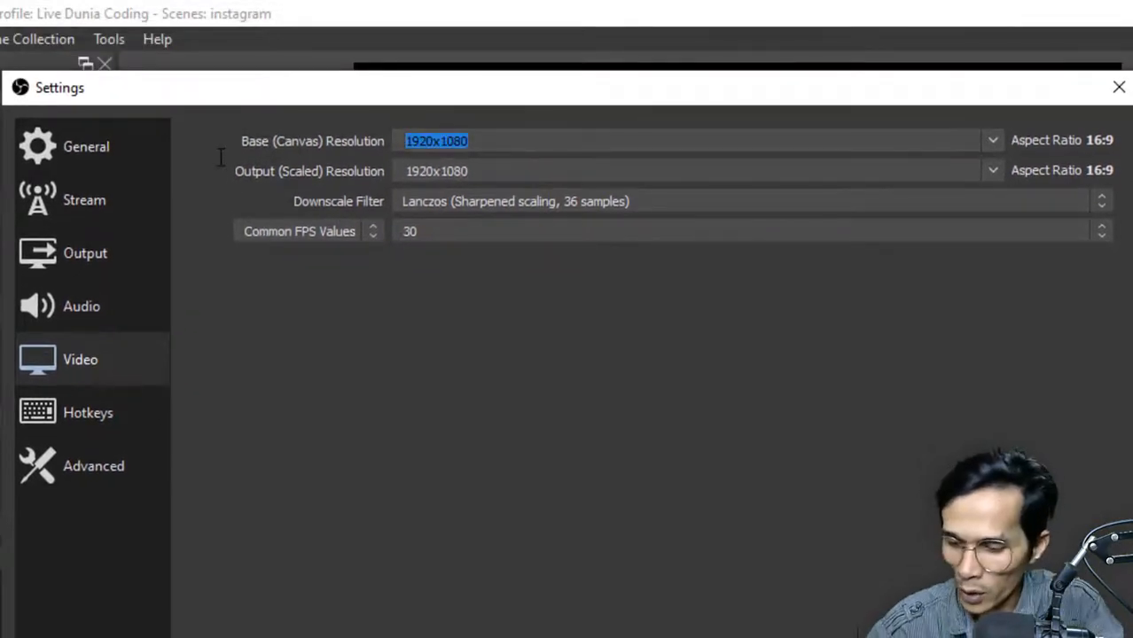
pyautogui.write('720')
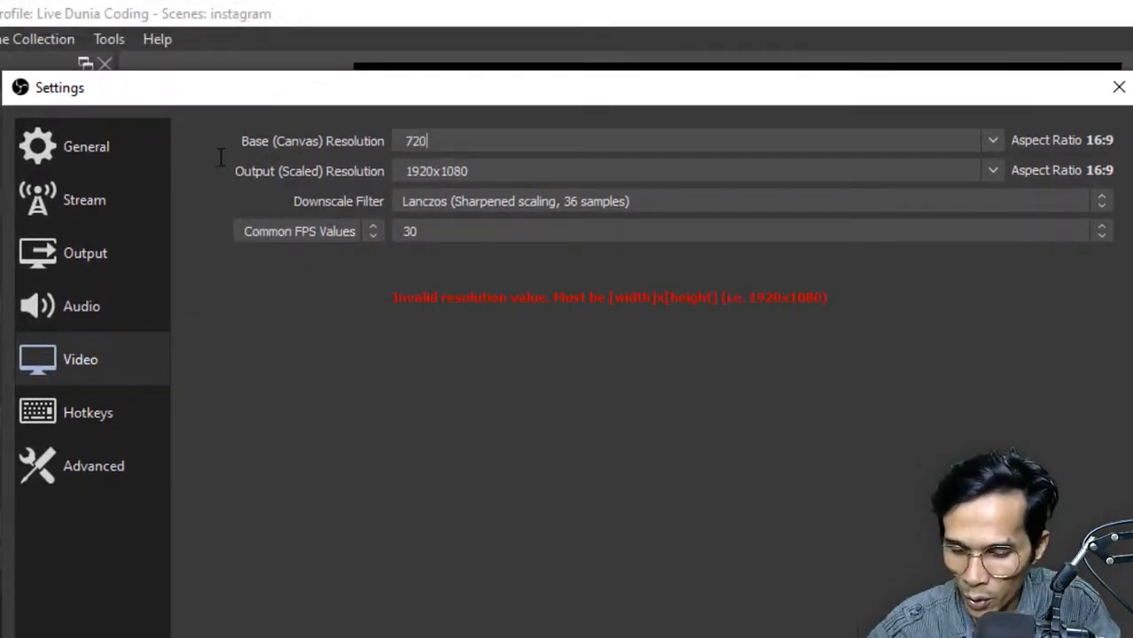
pyautogui.write('x12')
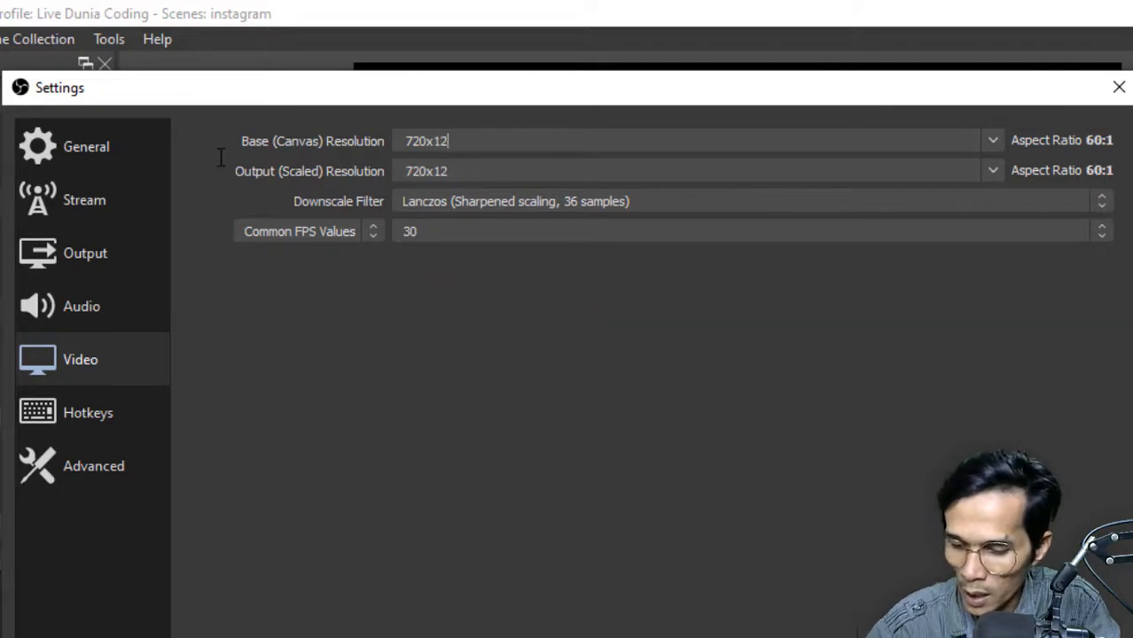
pyautogui.write('80')
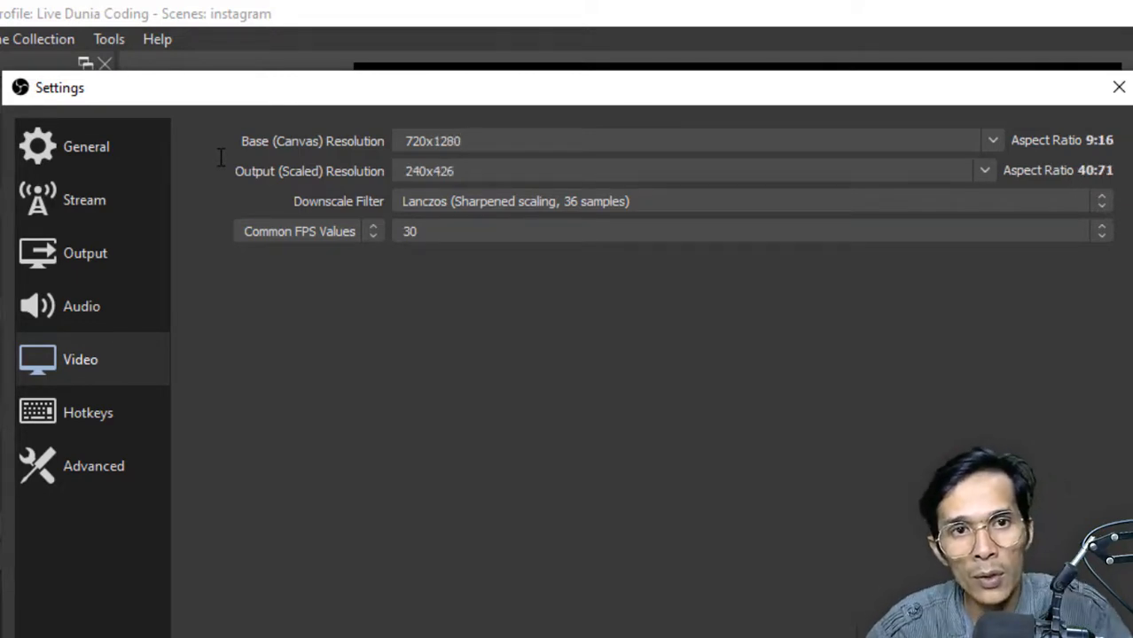
# Copy the 720x1280 base resolution into the output (scaled) resolution
pyautogui.moveTo(519, 141); pyautogui.dragTo(285, 141)
pyautogui.hotkey('ctrl', 'c')
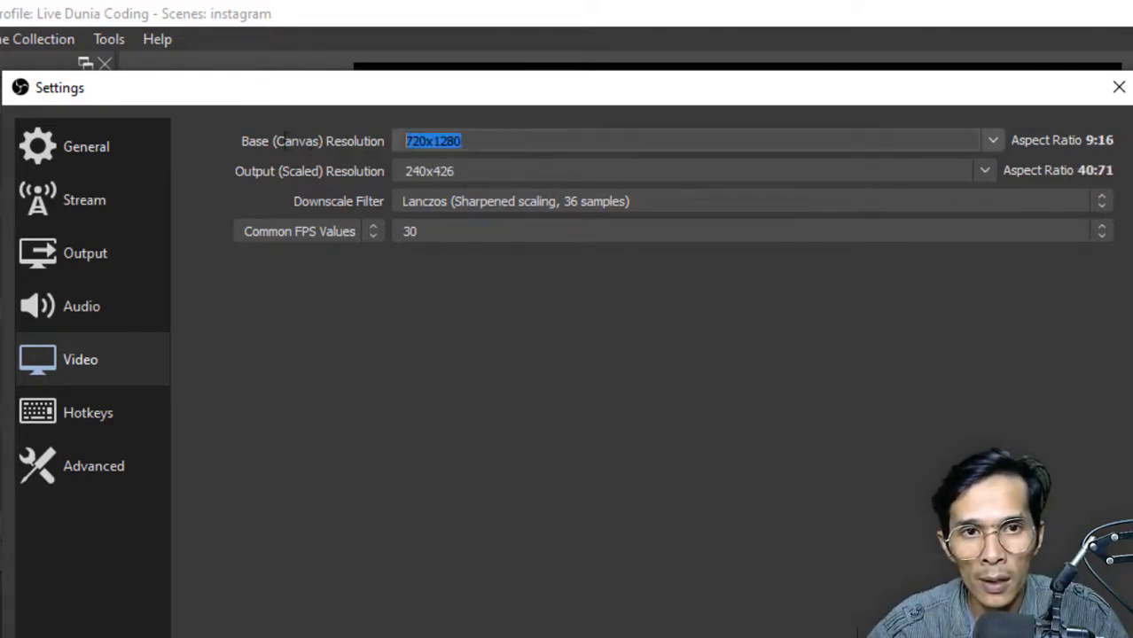
pyautogui.doubleClick(481, 171)
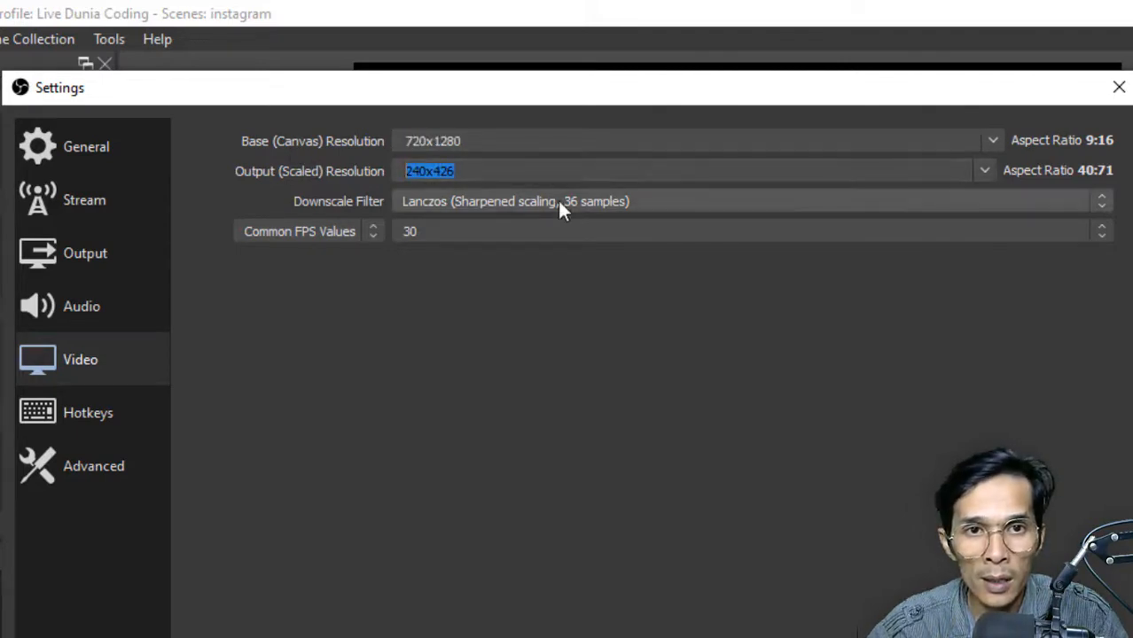
pyautogui.hotkey('ctrl', 'v')
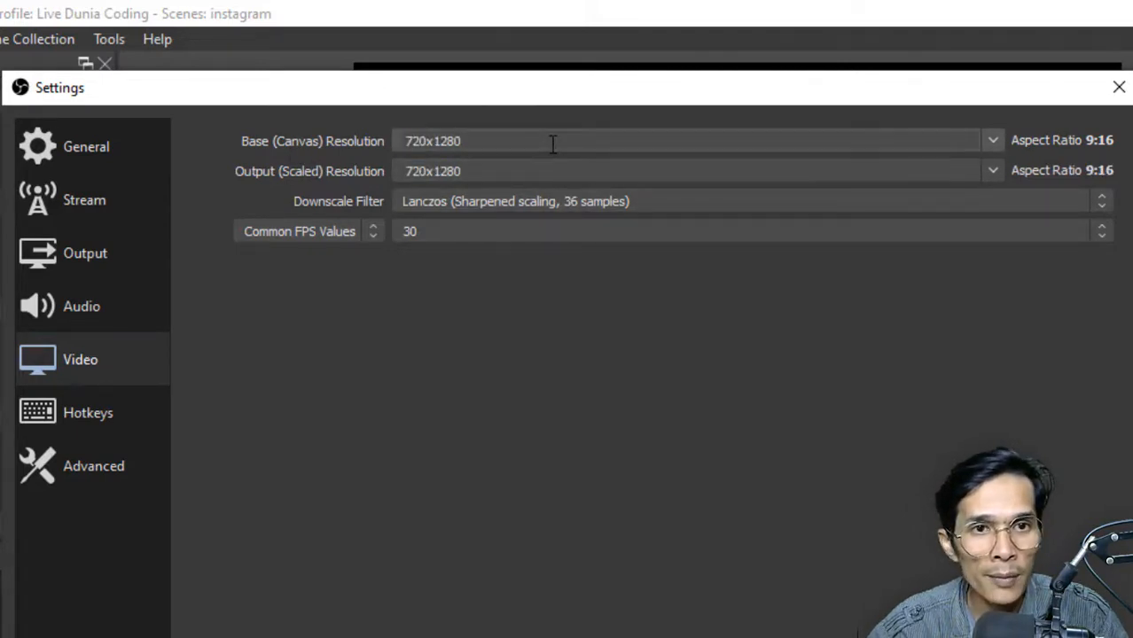
# Change both the base (canvas) and output (scaled) resolutions to 720x1200
pyautogui.click(553, 144)
pyautogui.click(523, 144)
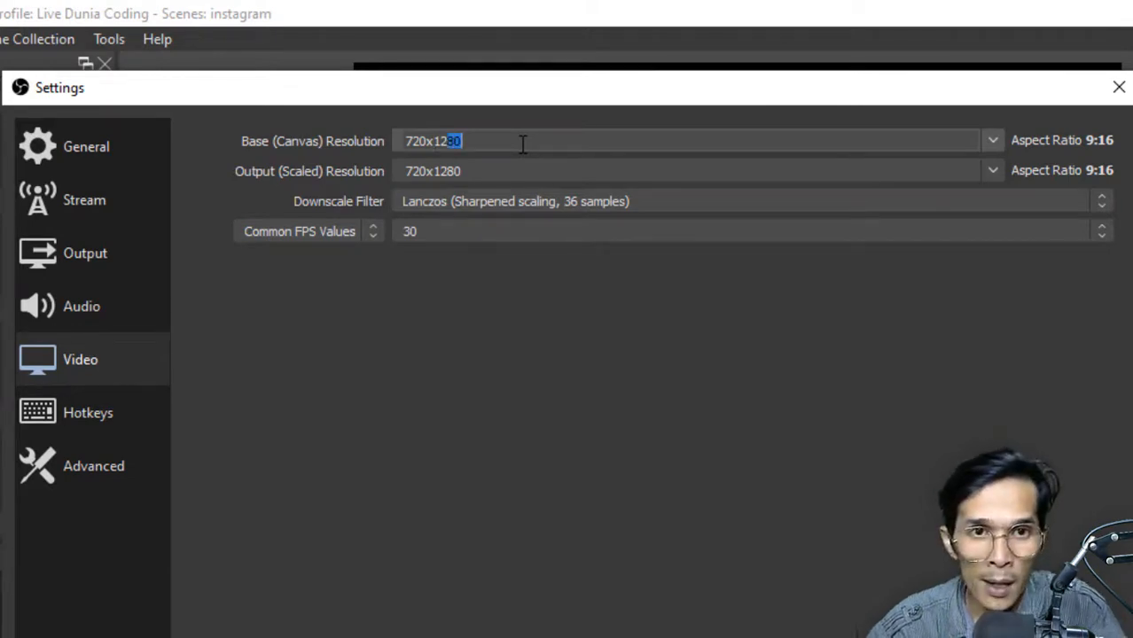
pyautogui.write('00')
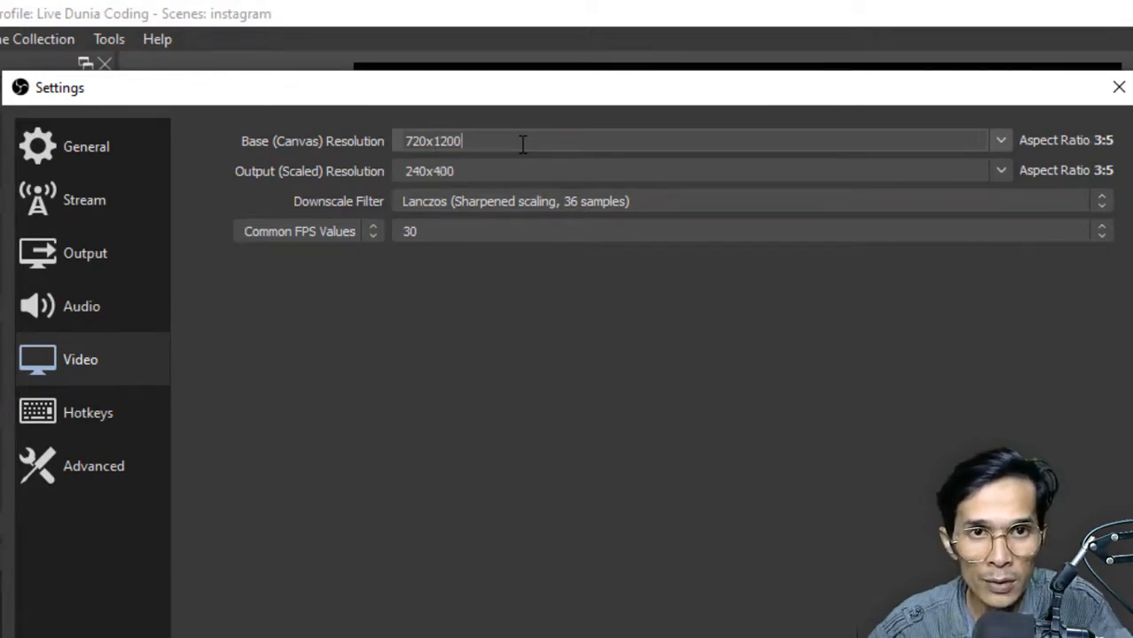
pyautogui.press('Return')
pyautogui.hotkey('ctrl', 'c')
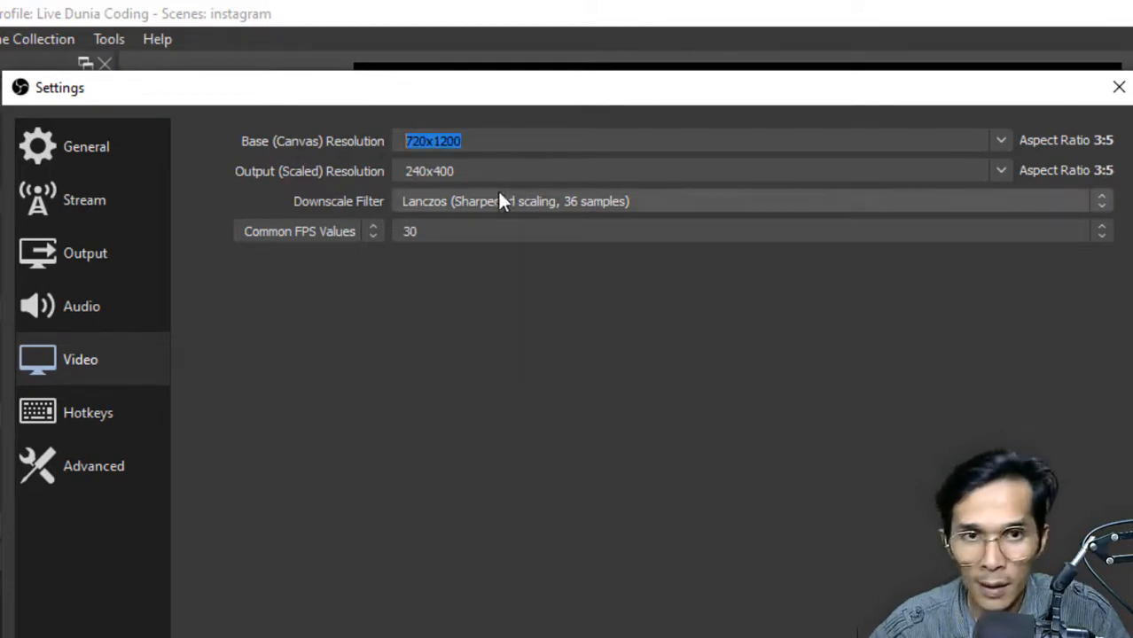
pyautogui.press('Tab')
pyautogui.hotkey('ctrl', 'v')
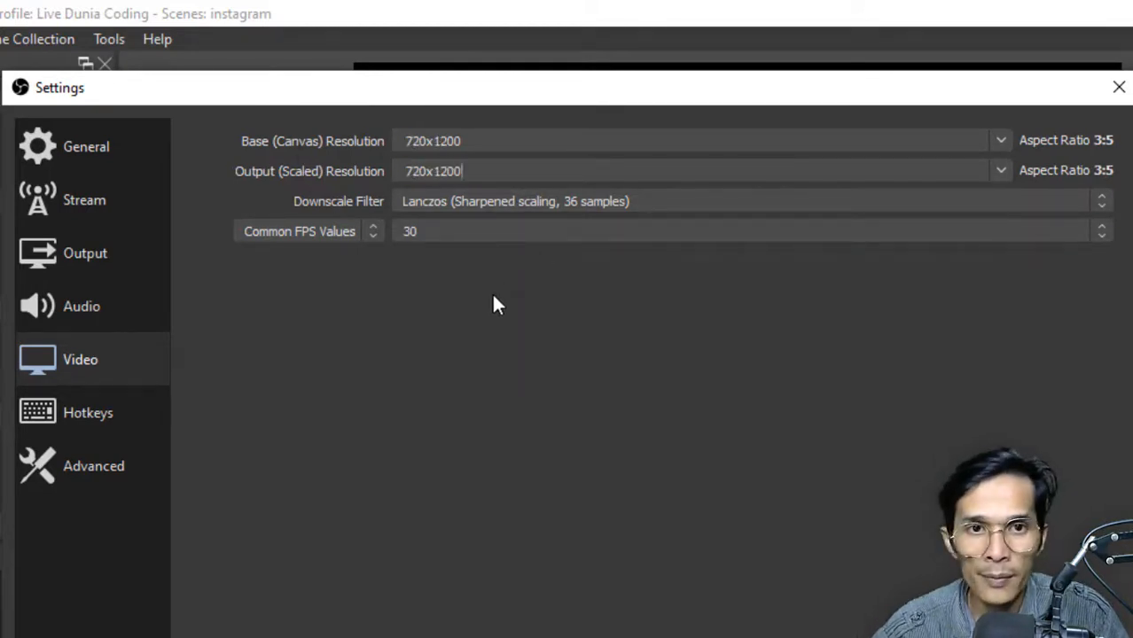
# Set the downscale filter to Lanczos (Sharpened scaling, 36 samples)
pyautogui.click(525, 201)
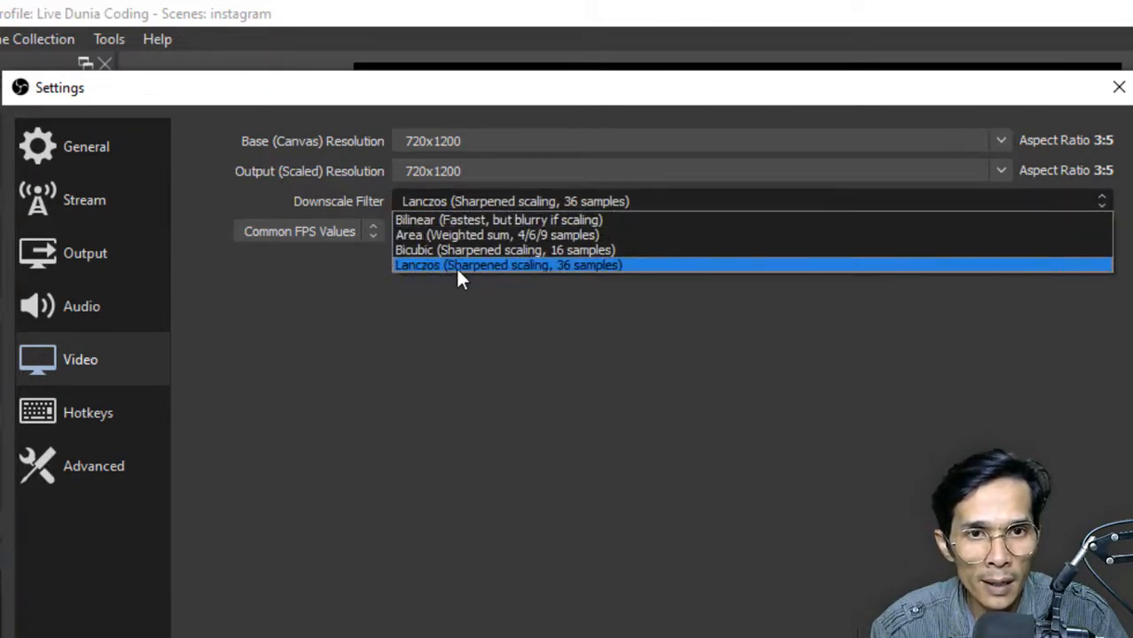
pyautogui.click(456, 267)
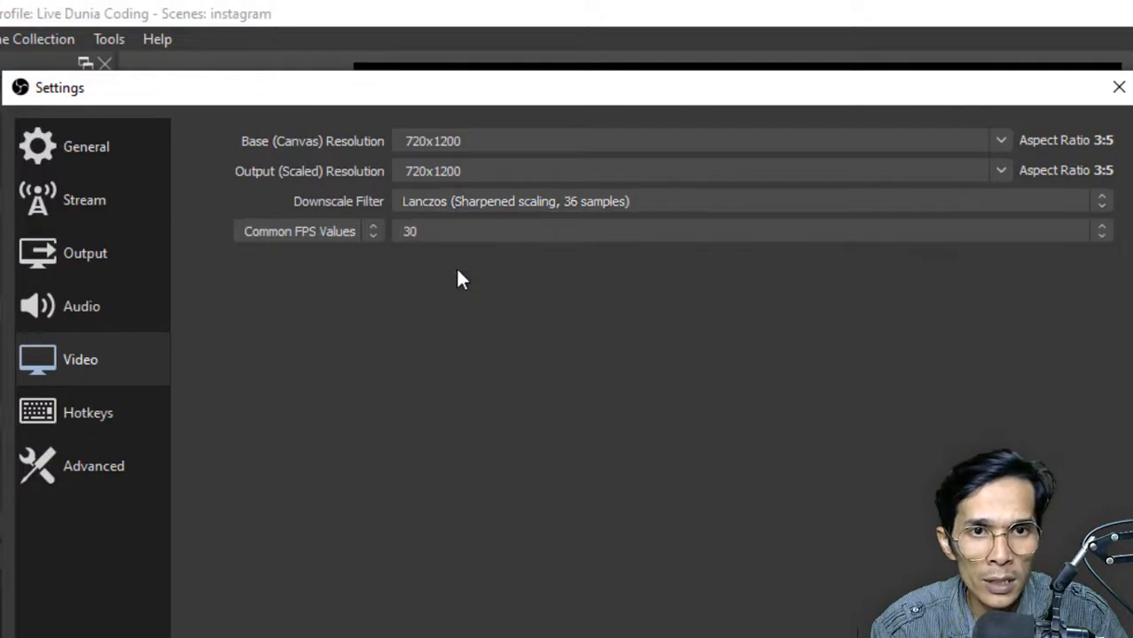
# Set the common FPS value to 30, check the other settings pages, and save the settings
pyautogui.click(507, 232)
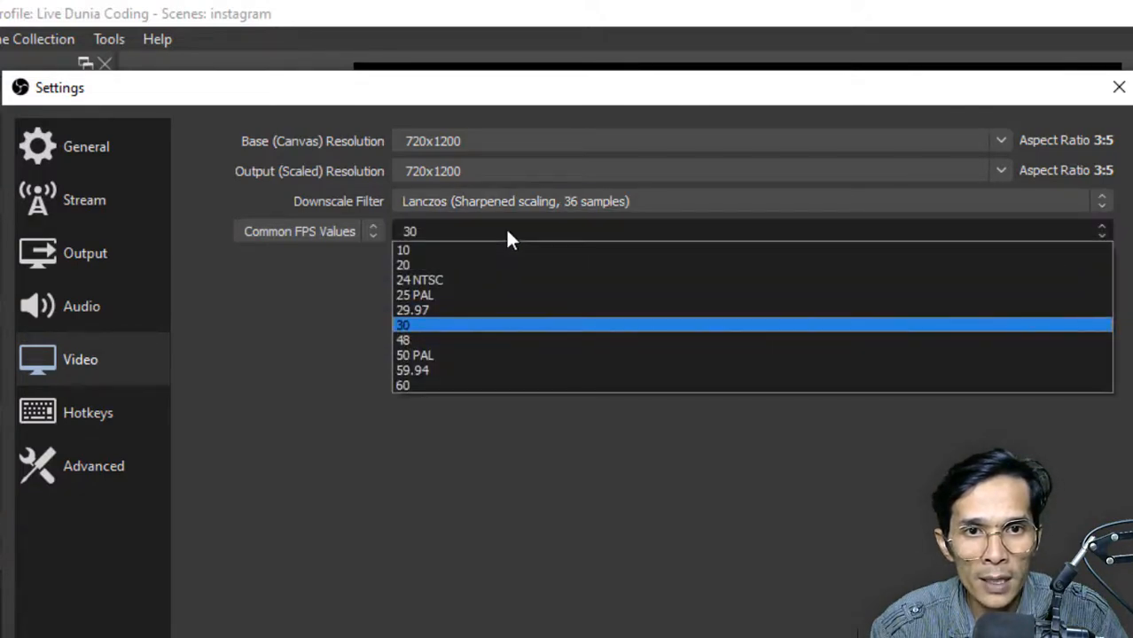
pyautogui.click(453, 326)
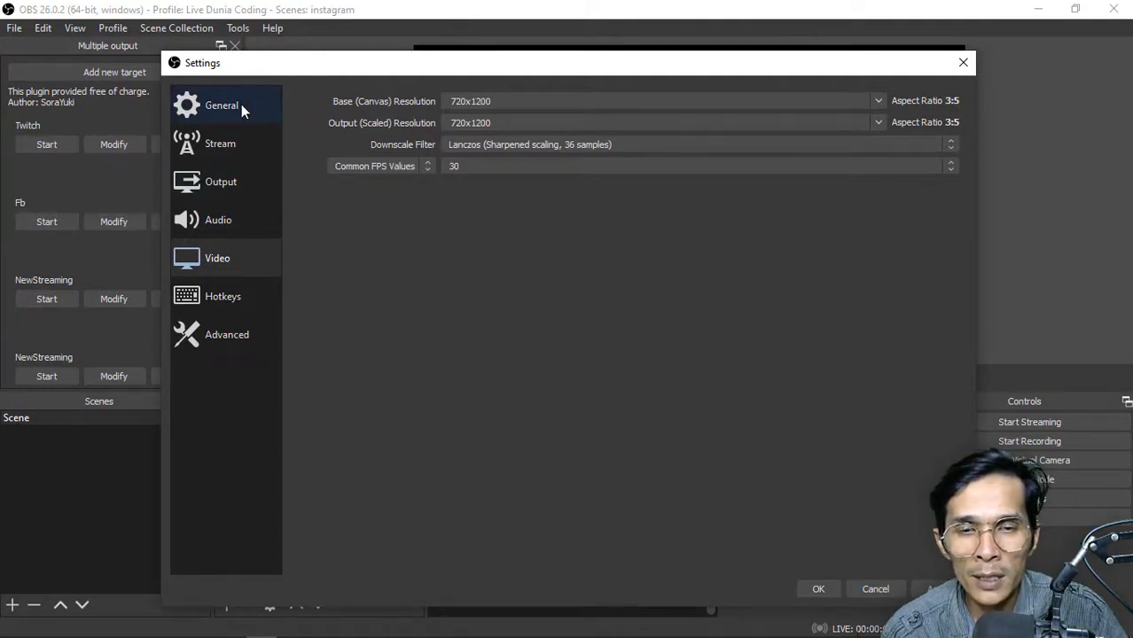
pyautogui.click(241, 104)
pyautogui.click(240, 143)
pyautogui.click(235, 178)
pyautogui.click(224, 220)
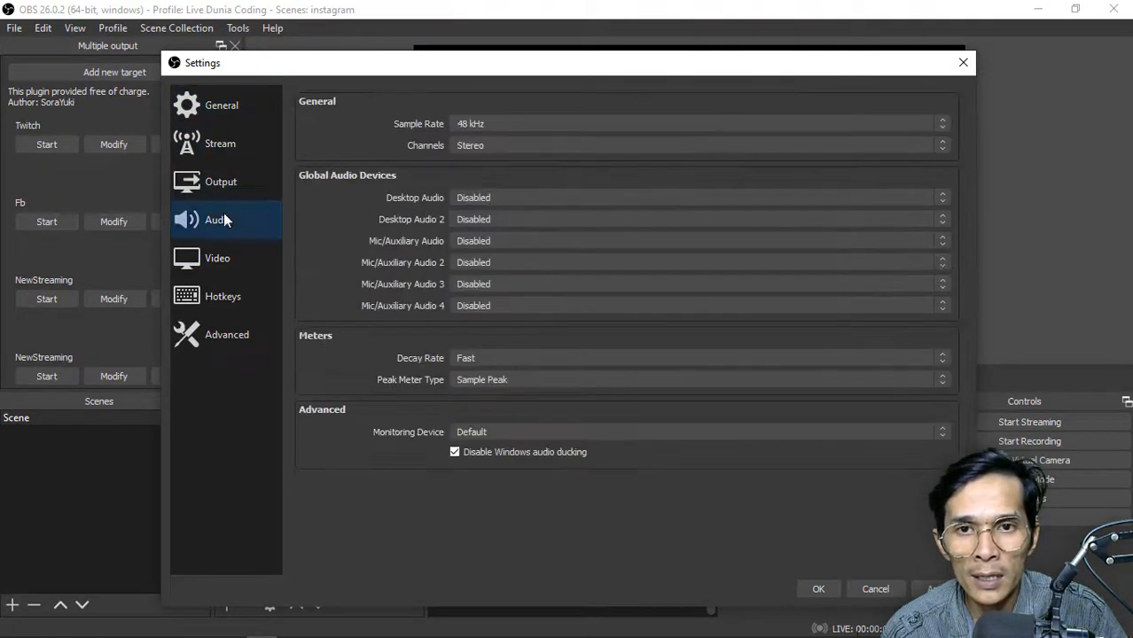
pyautogui.click(217, 258)
pyautogui.click(221, 182)
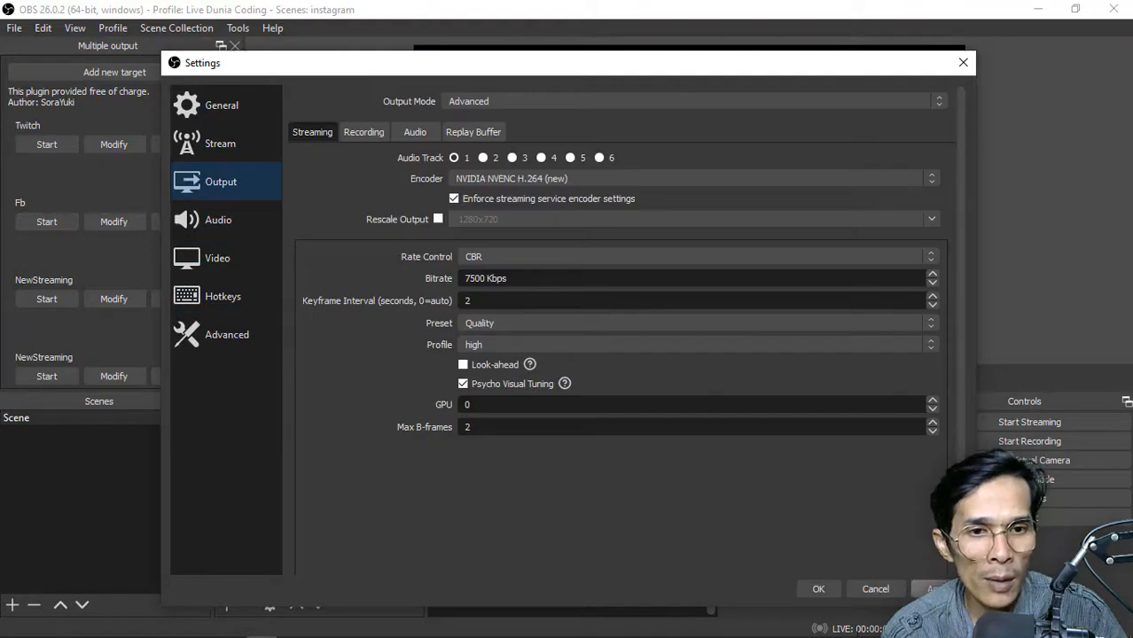
pyautogui.click(820, 590)
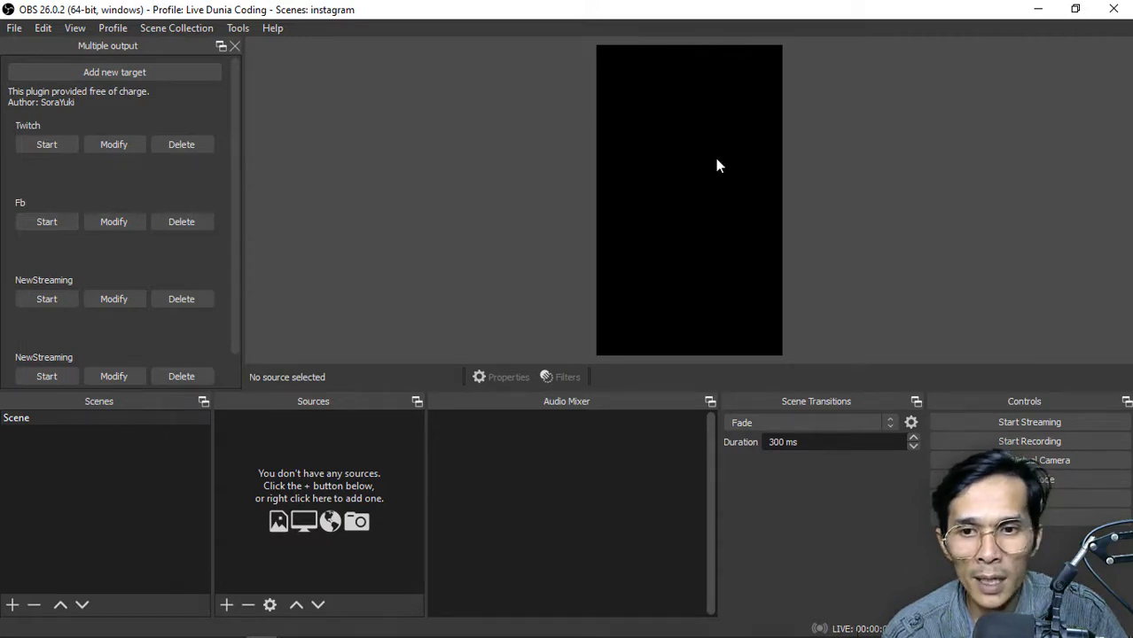
# Add two scenes, one with the default name Scene 2 and one named Penutup
pyautogui.click(12, 604)
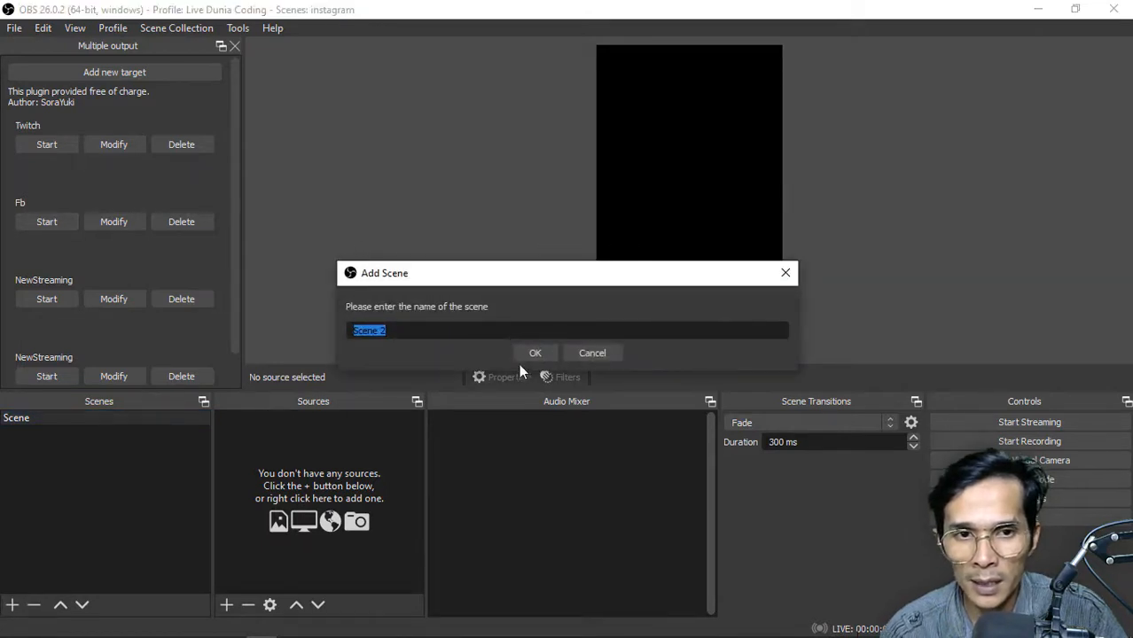
pyautogui.click(532, 354)
pyautogui.click(12, 605)
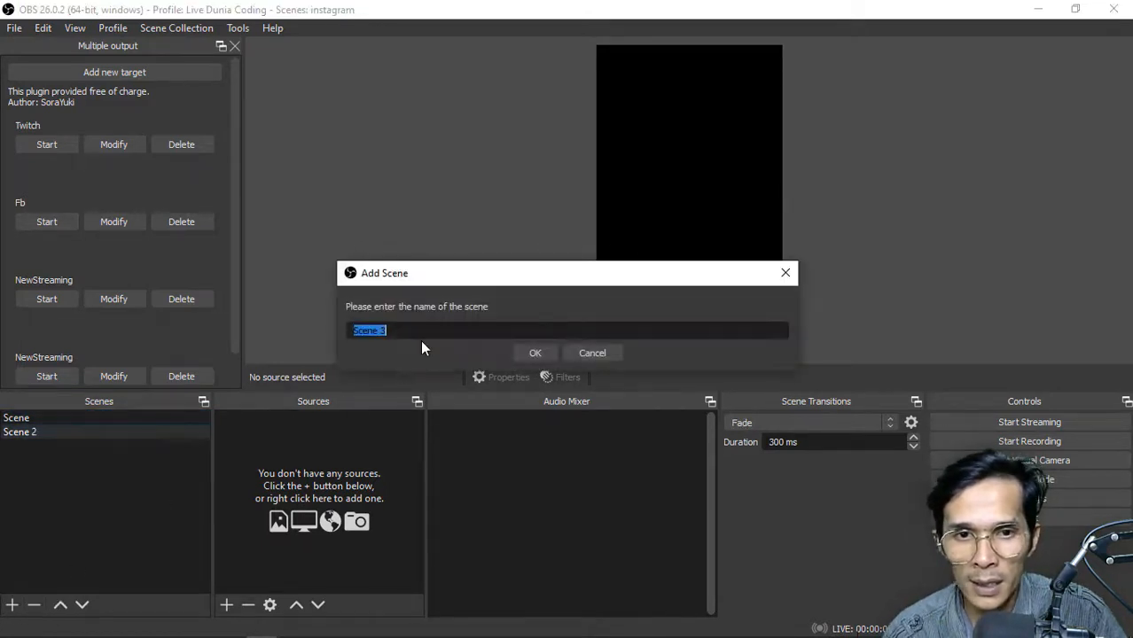
pyautogui.write('Penutup')
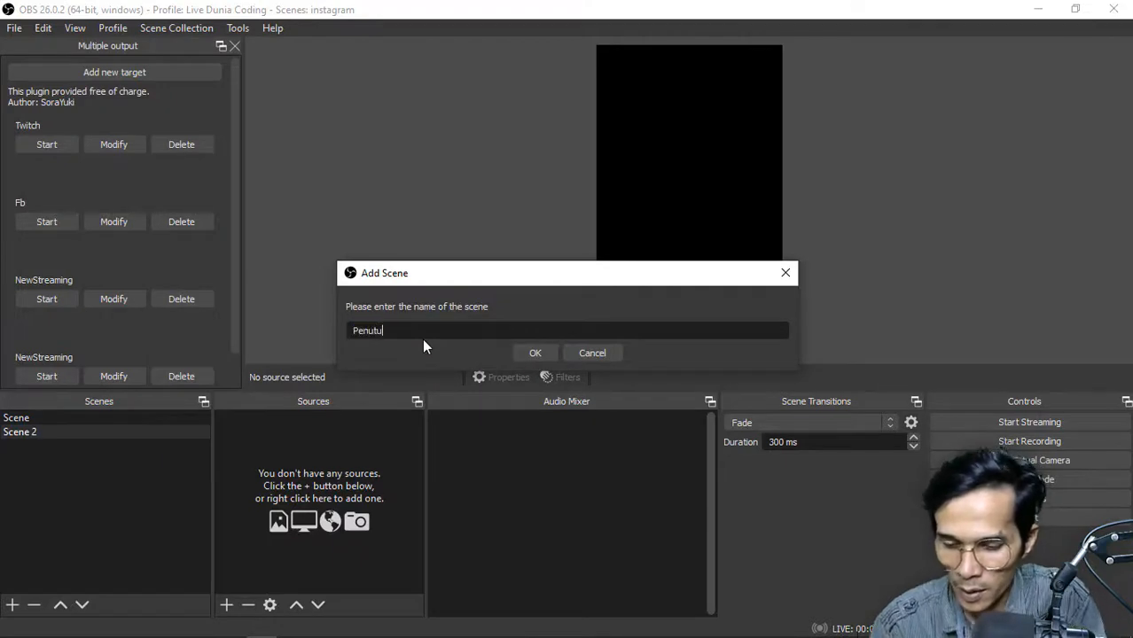
pyautogui.click(536, 352)
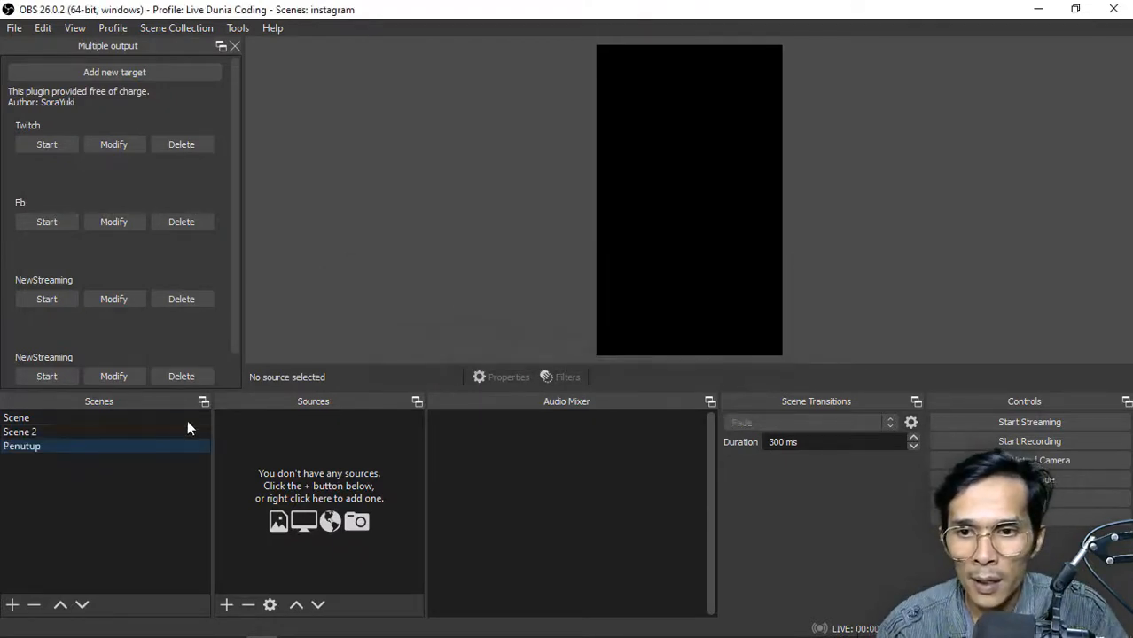
# Rename the first scene as Pembukaan and Scene 2 as Live
pyautogui.click(99, 422)
pyautogui.rightClick(100, 424)
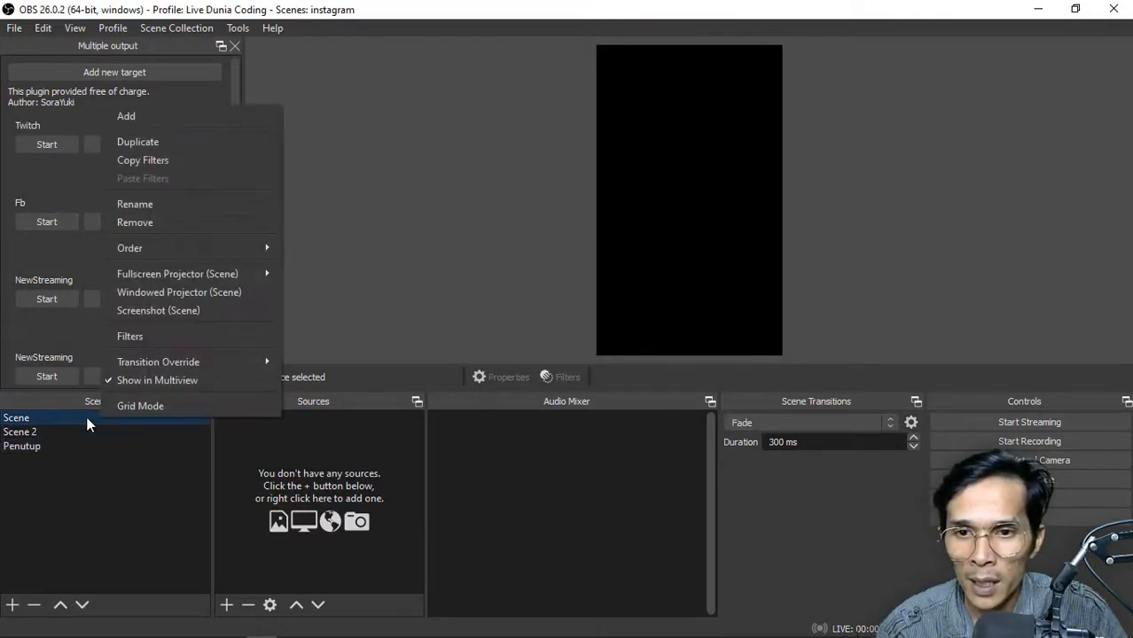
pyautogui.click(194, 206)
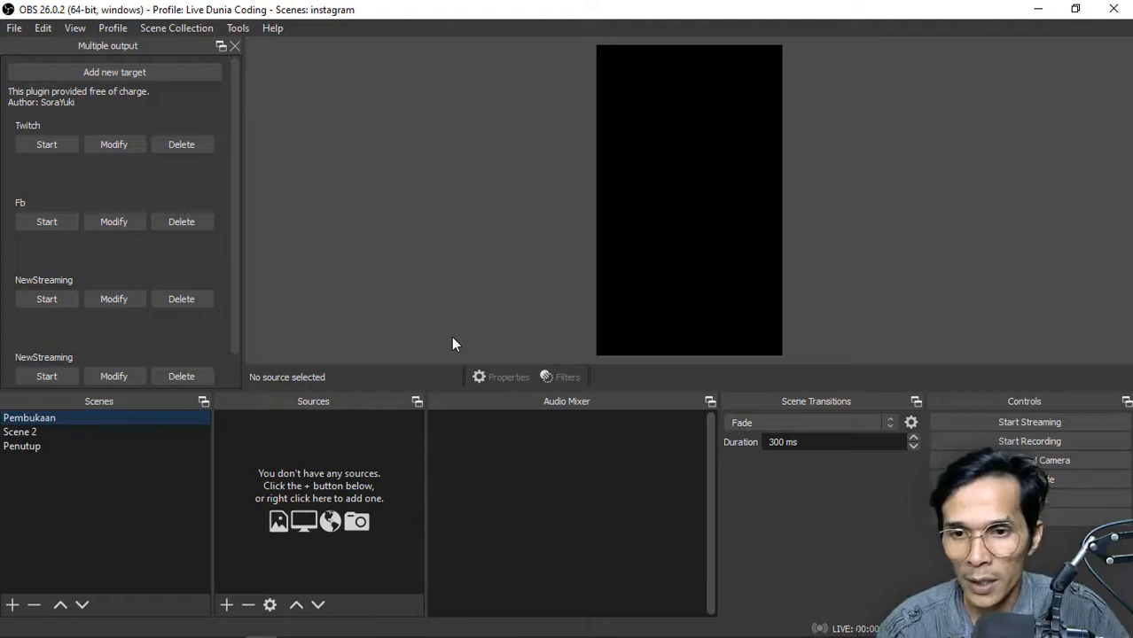
pyautogui.rightClick(85, 432)
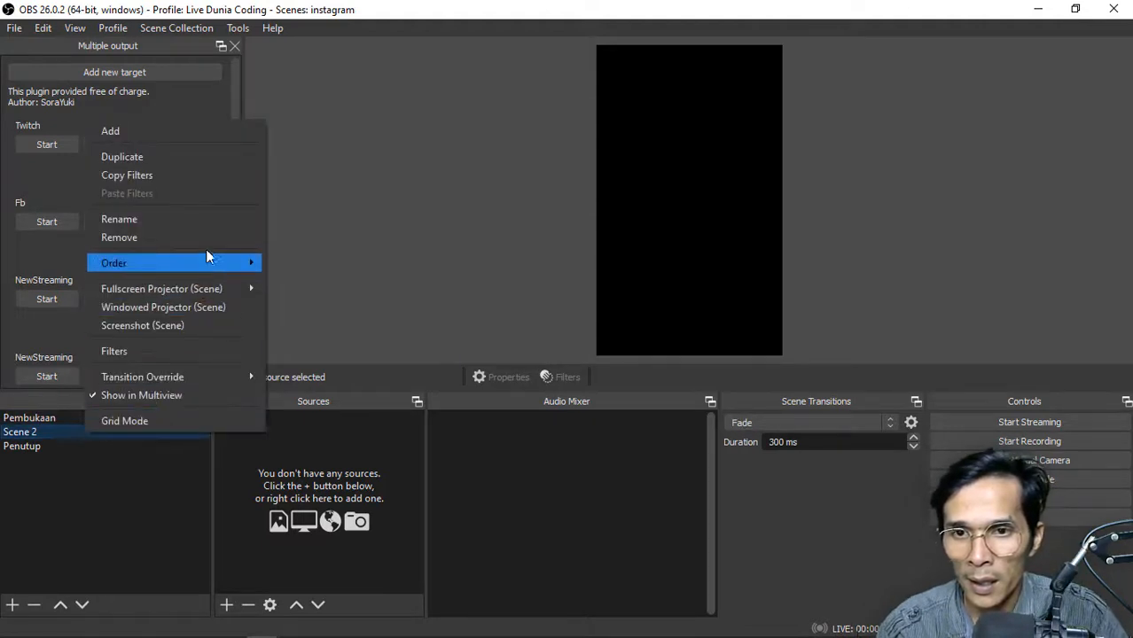
pyautogui.click(211, 225)
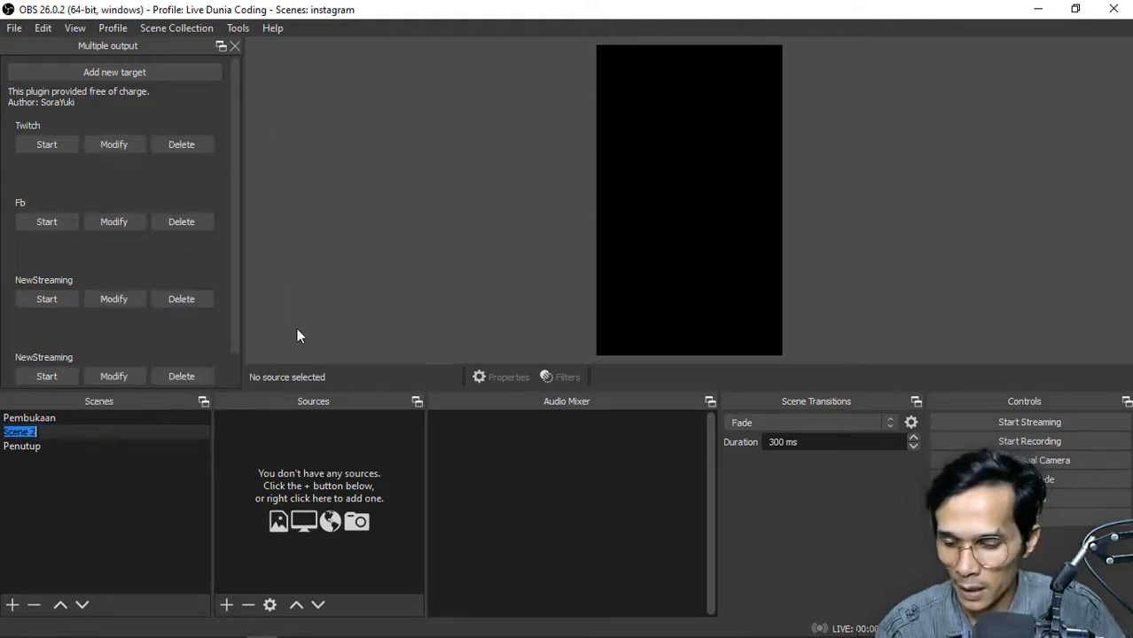
pyautogui.write('Live')
pyautogui.press('Return')
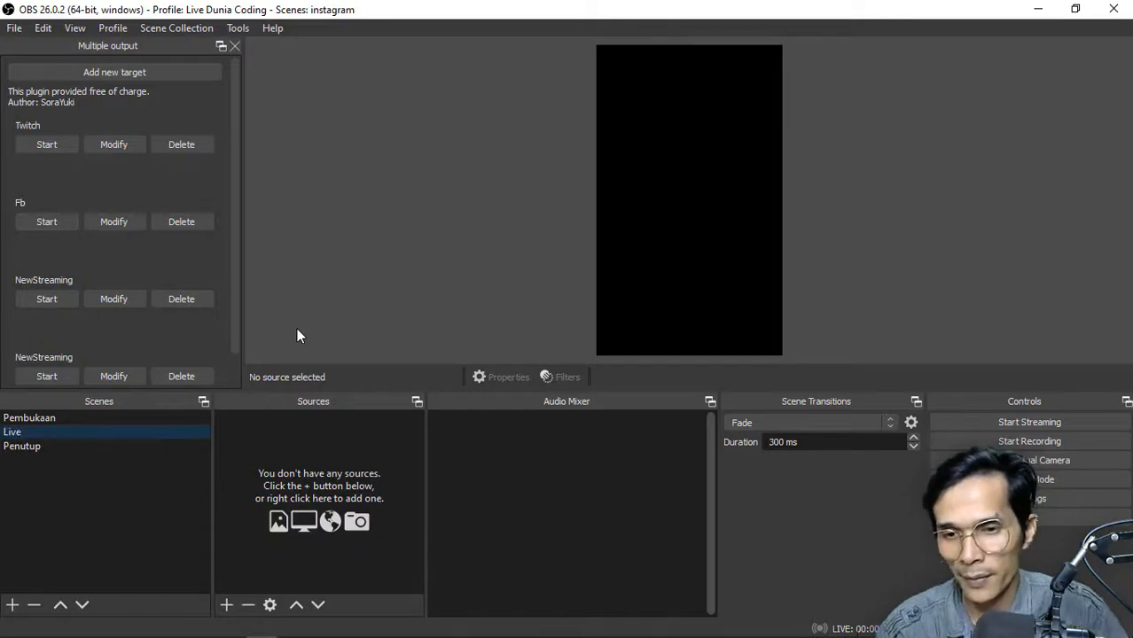
# Add an image source to the Pembukaan scene using _o.jpg from the Pictures folder
pyautogui.click(76, 419)
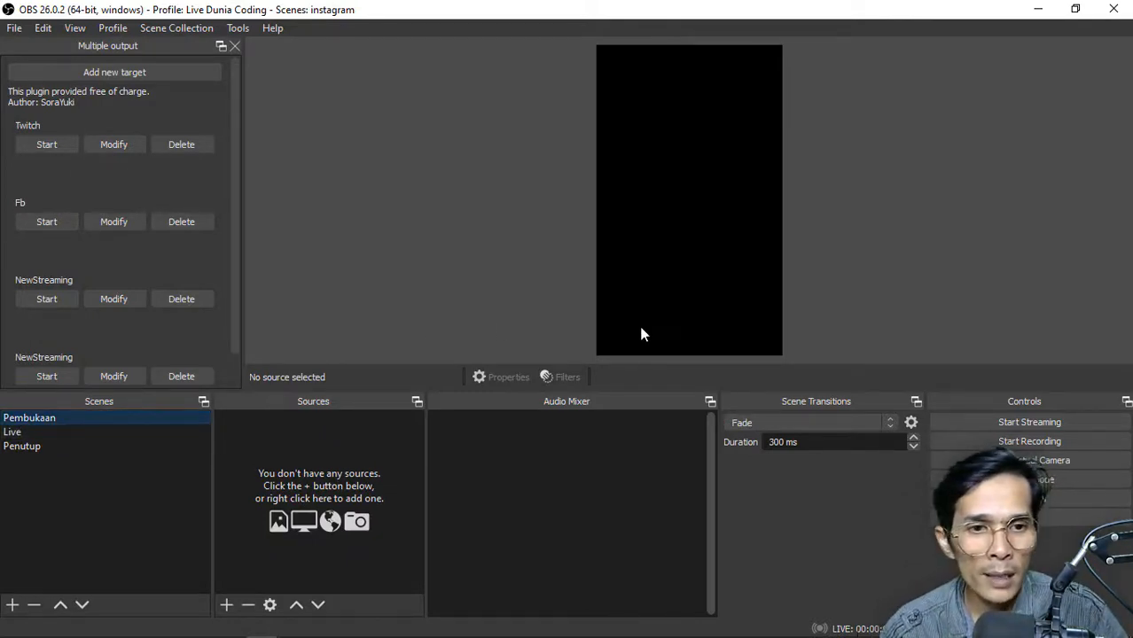
pyautogui.click(226, 606)
pyautogui.click(299, 434)
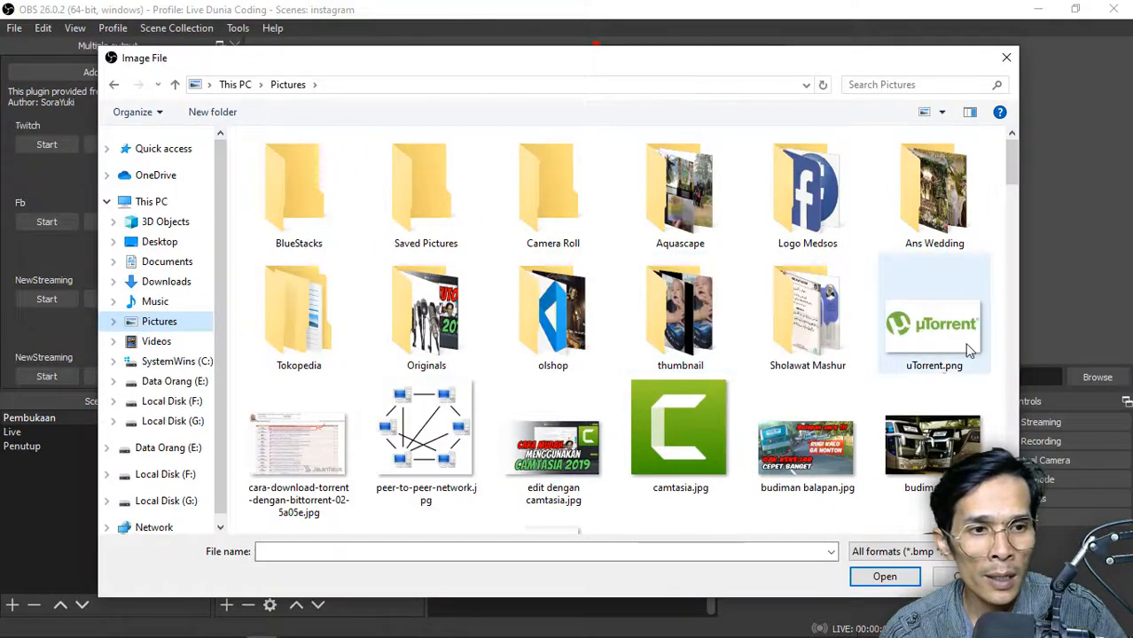
pyautogui.scroll(-8, 969, 346)
pyautogui.click(282, 341)
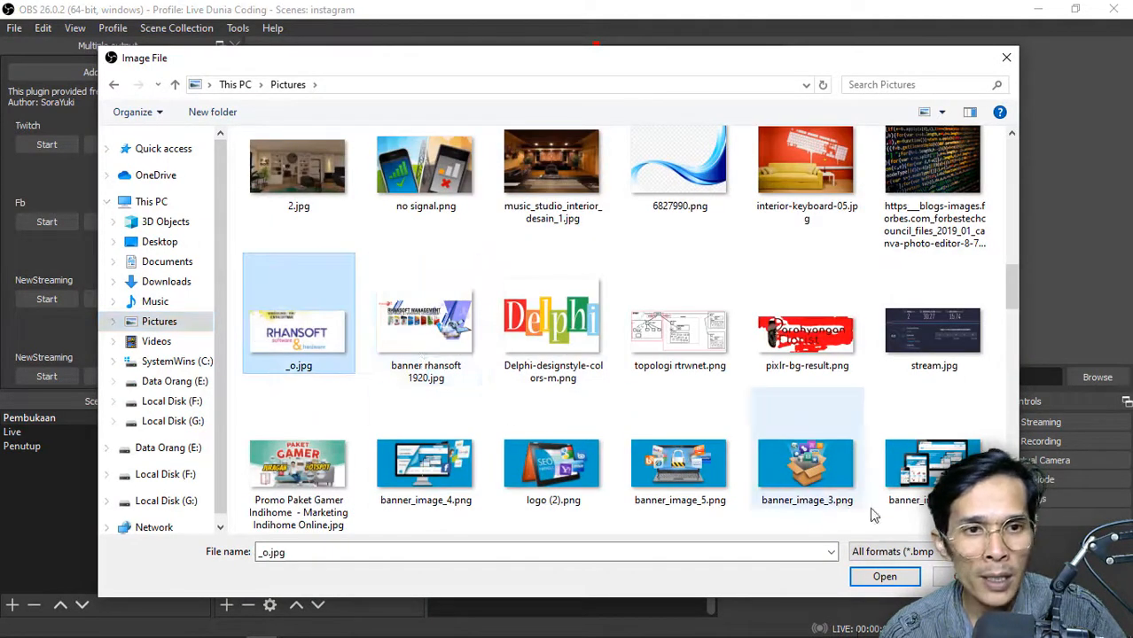
pyautogui.click(883, 577)
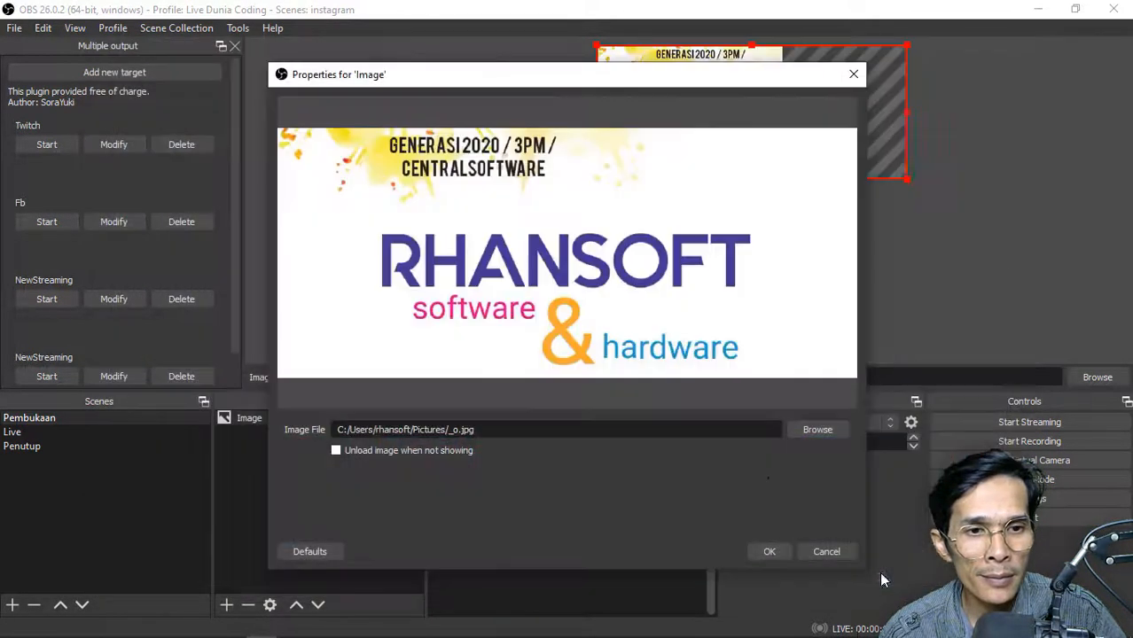
pyautogui.click(768, 552)
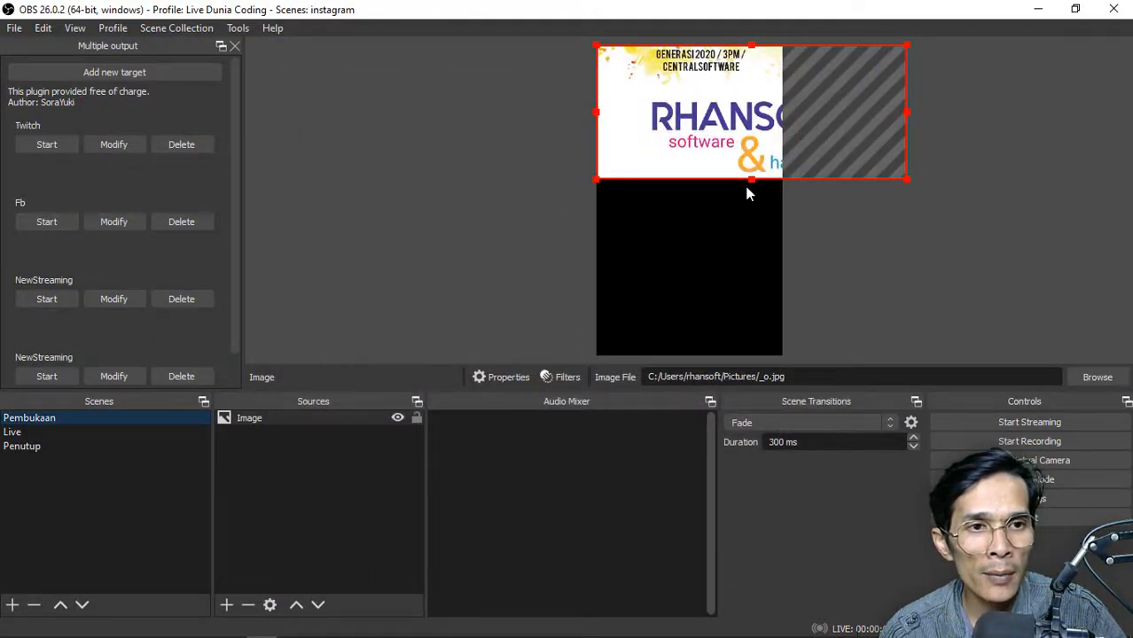
# Enlarge the Pembukaan image to the full canvas height and shift it sideways so it covers the vertical canvas
pyautogui.moveTo(750, 179); pyautogui.dragTo(771, 354)
pyautogui.moveTo(997, 310); pyautogui.dragTo(851, 307)
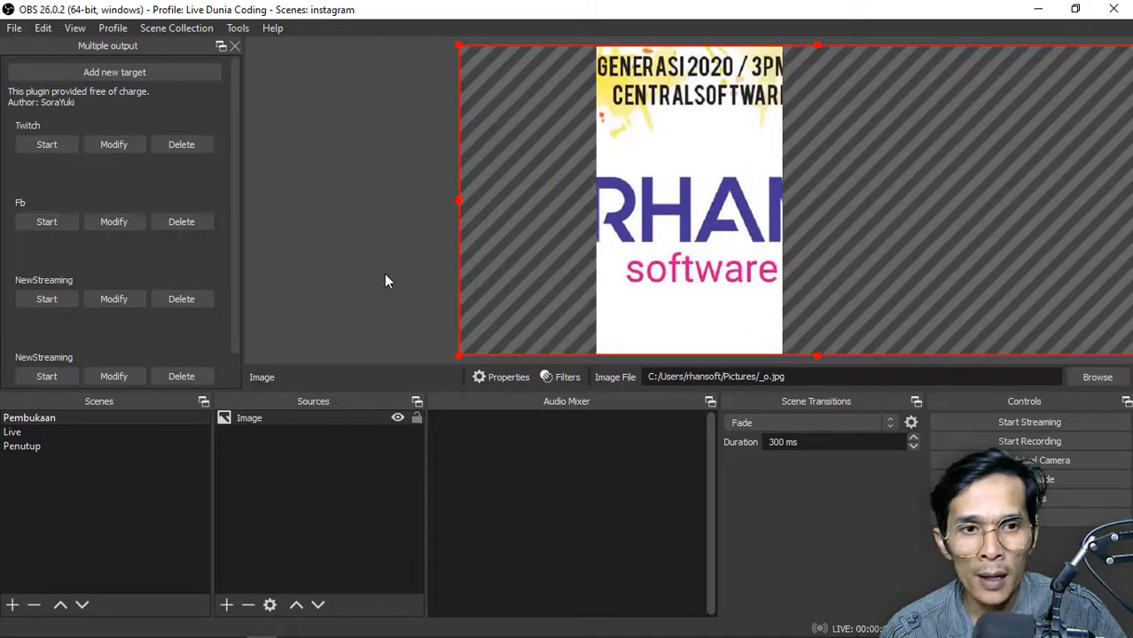
pyautogui.click(384, 274)
pyautogui.click(96, 433)
pyautogui.click(106, 421)
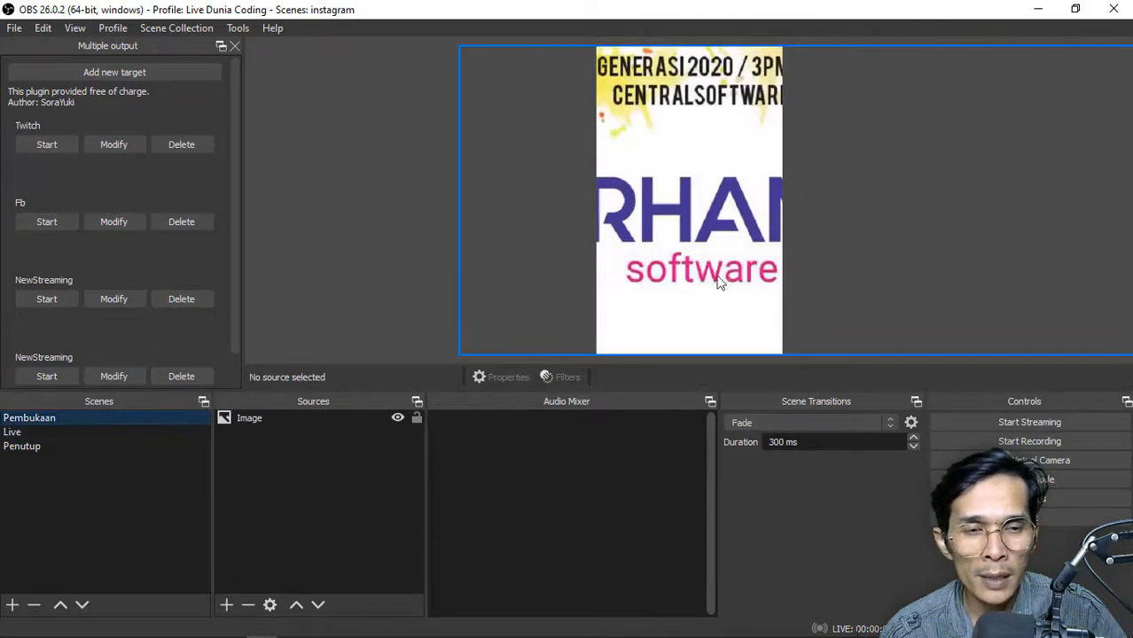
pyautogui.click(711, 261)
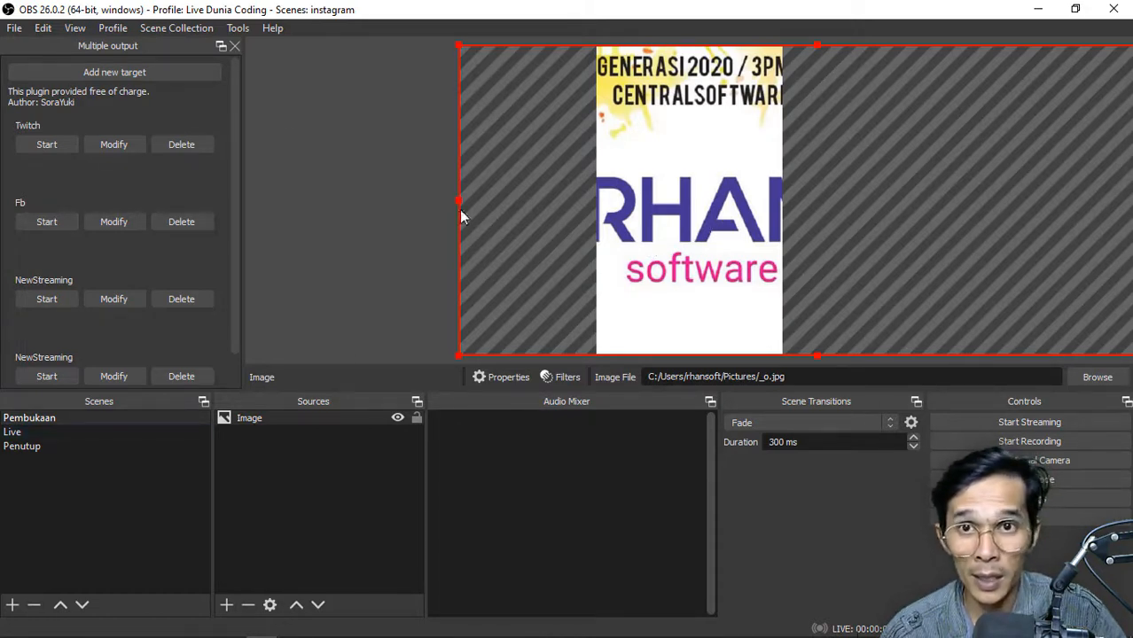
# Add a video capture device source to the Live scene with Logitech HD Webcam C270 as its device
pyautogui.click(39, 431)
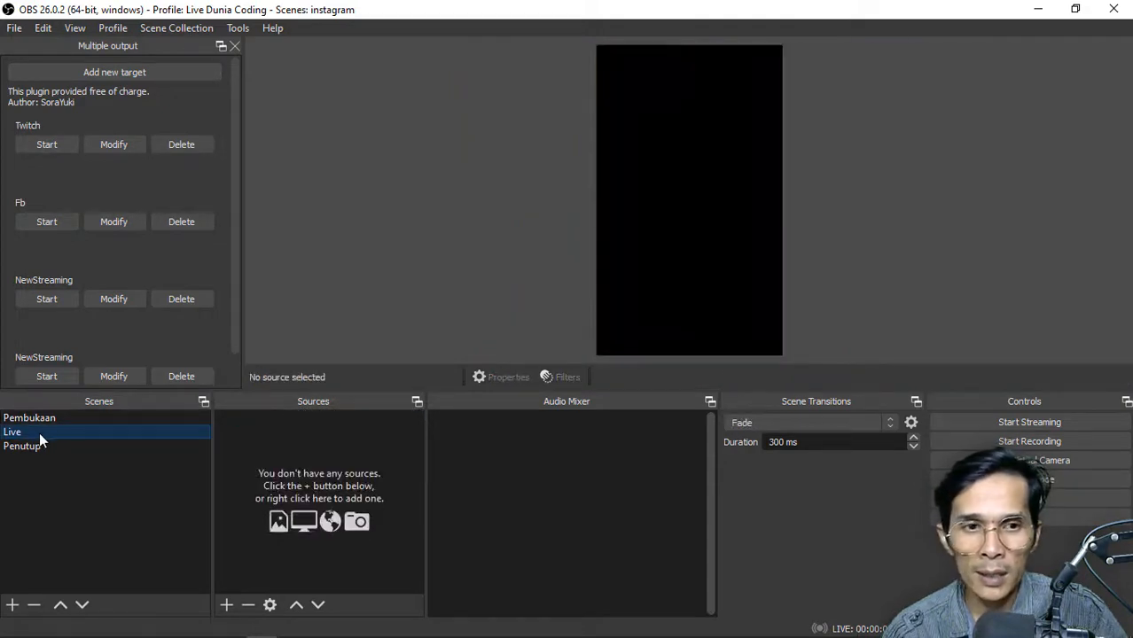
pyautogui.click(226, 605)
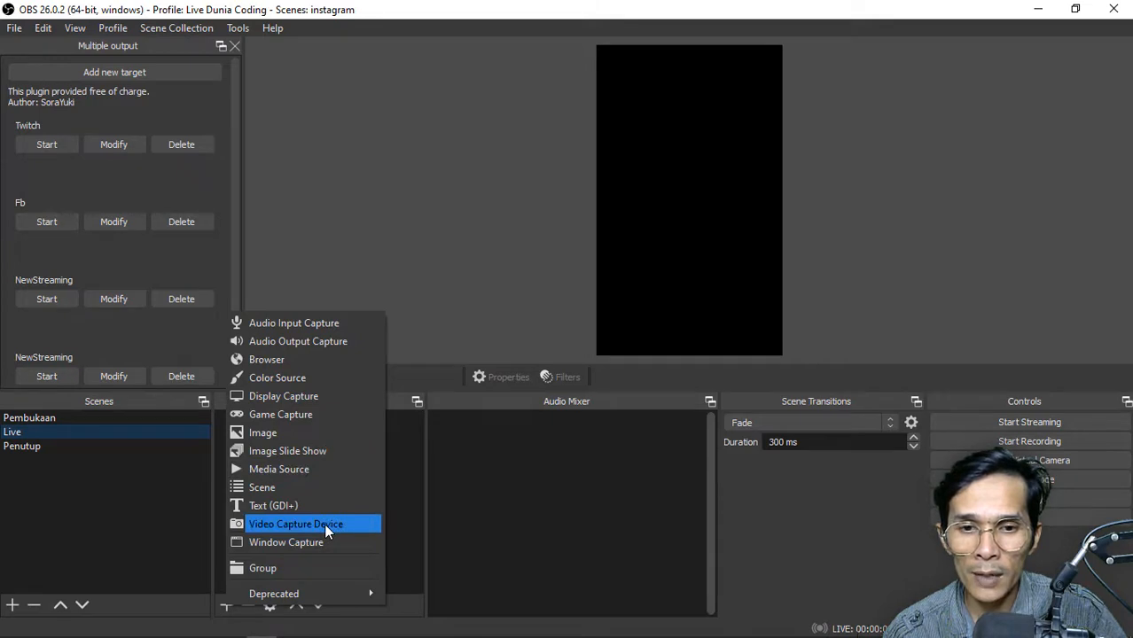
pyautogui.click(324, 523)
pyautogui.click(615, 441)
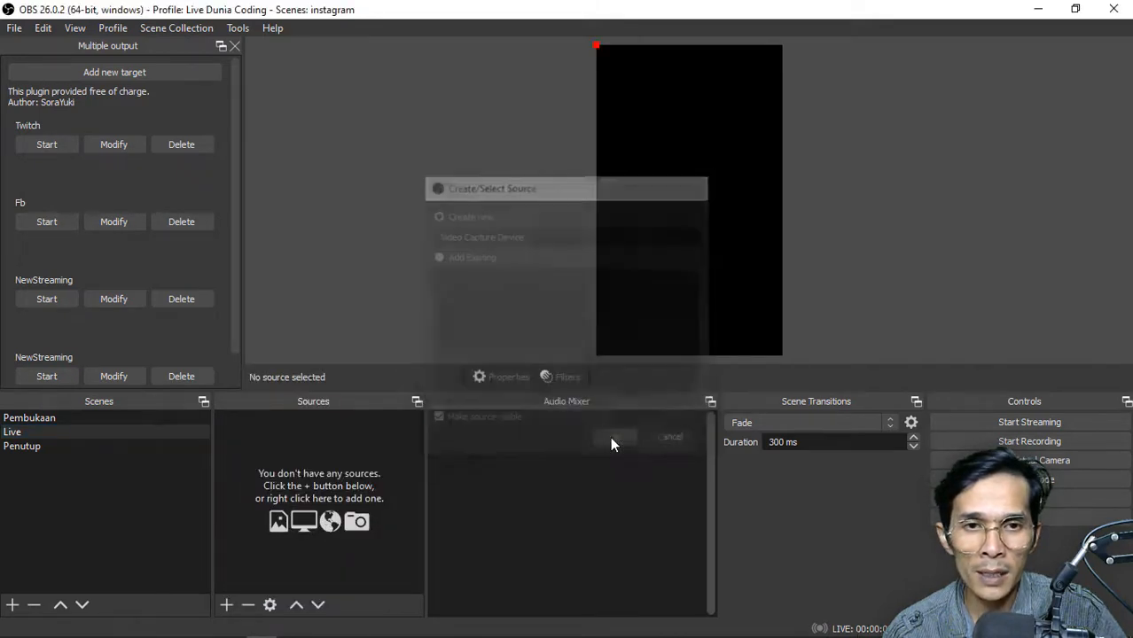
pyautogui.click(503, 295)
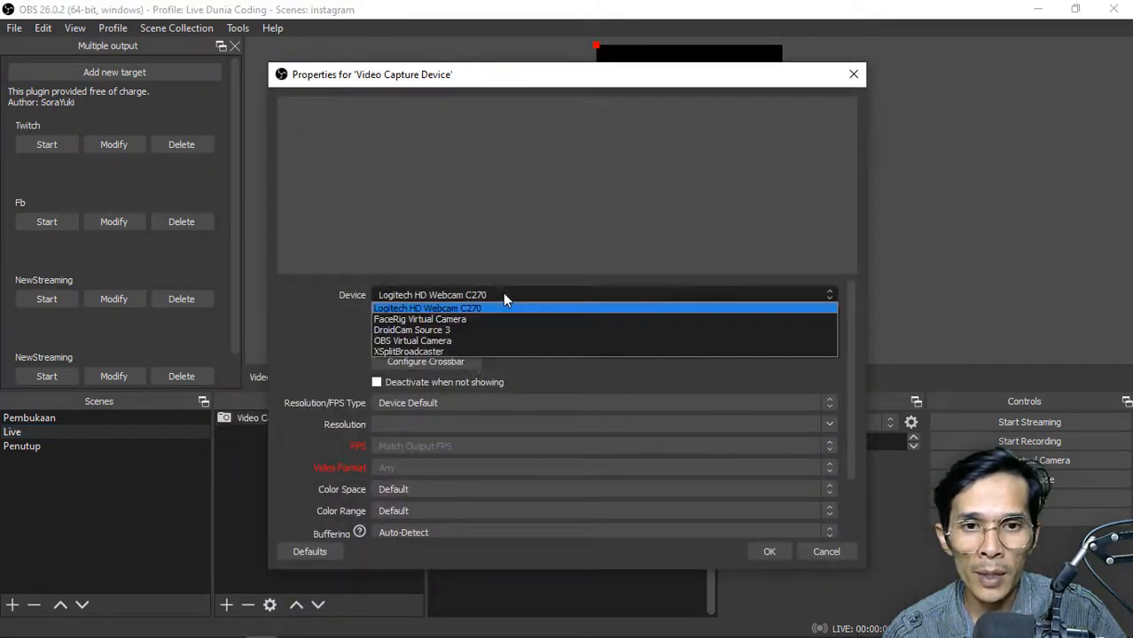
pyautogui.click(502, 295)
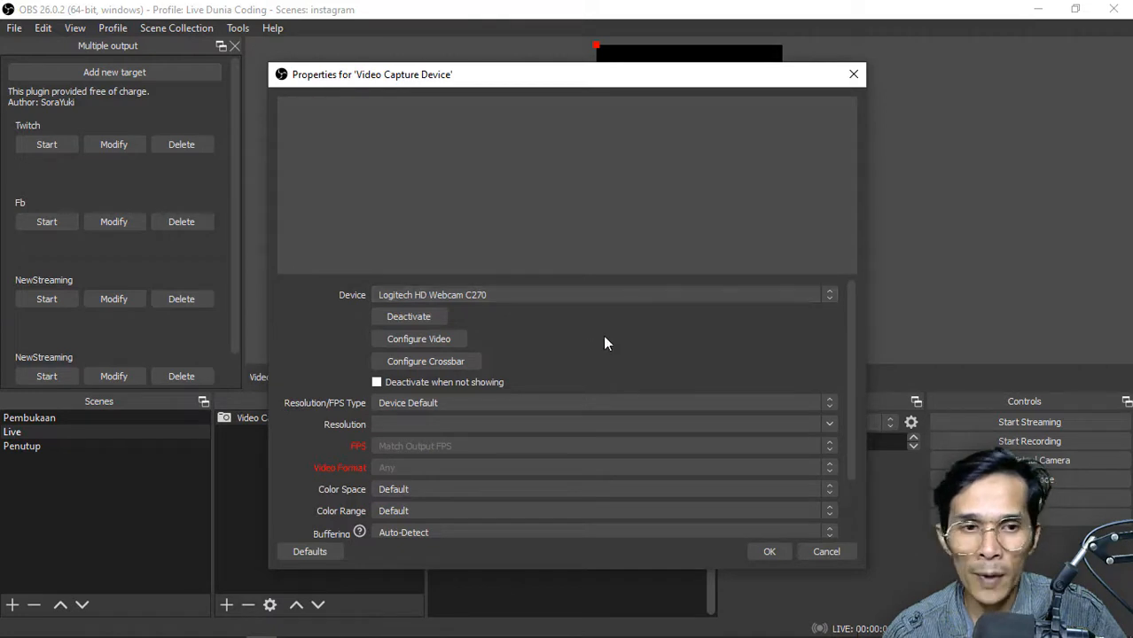
pyautogui.click(769, 550)
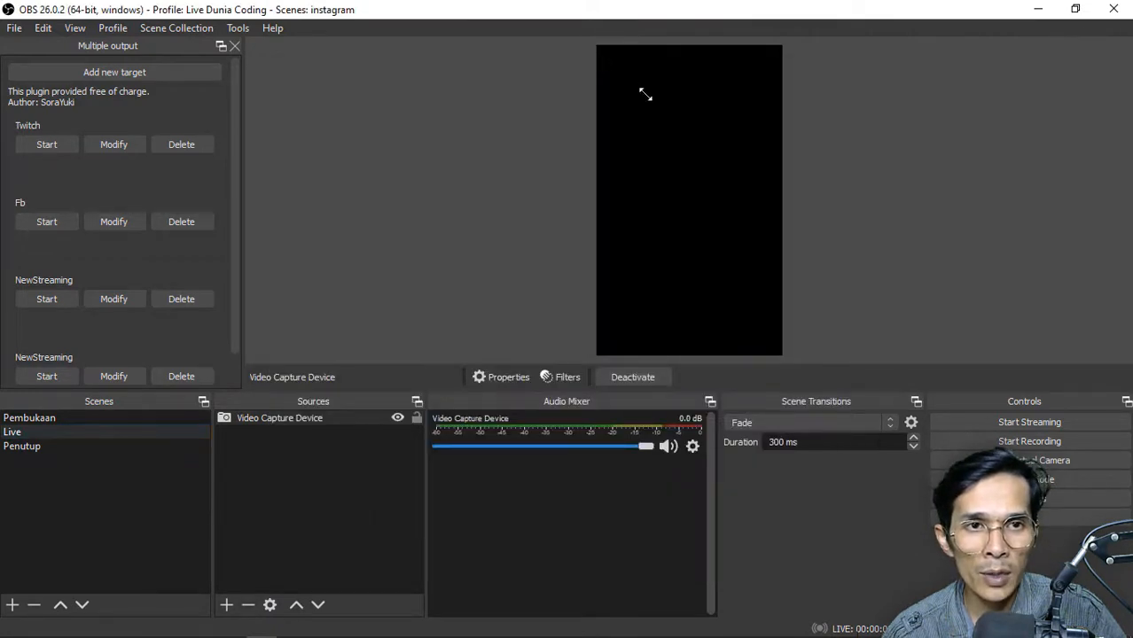
pyautogui.click(336, 441)
# Create a new image source, Image 2, in the Live scene without choosing an image file
pyautogui.click(226, 605)
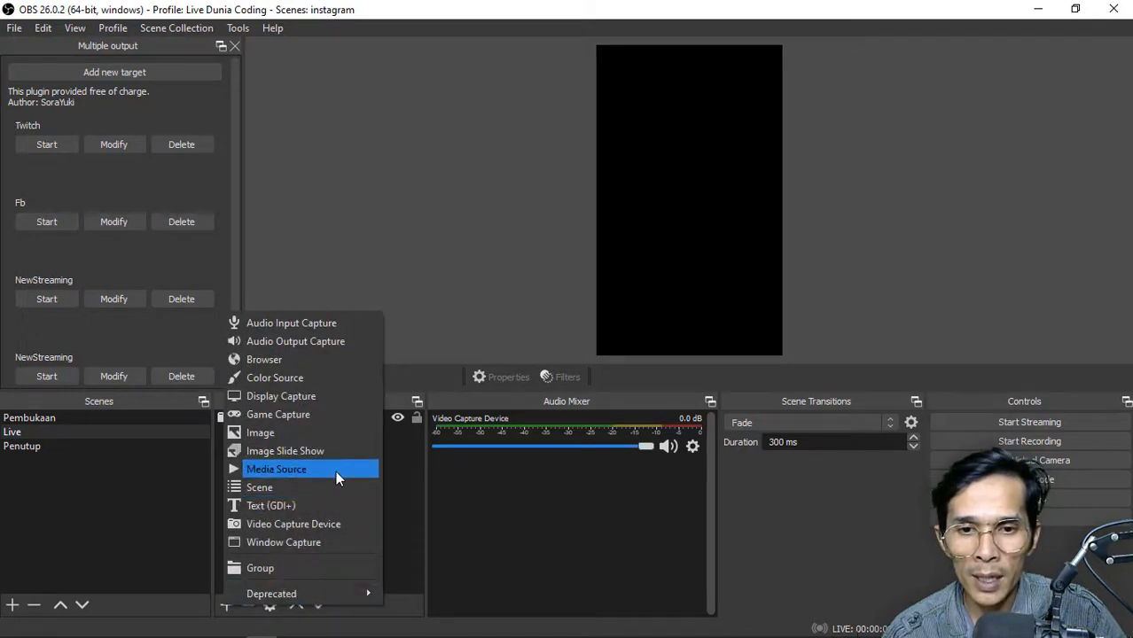
pyautogui.click(345, 434)
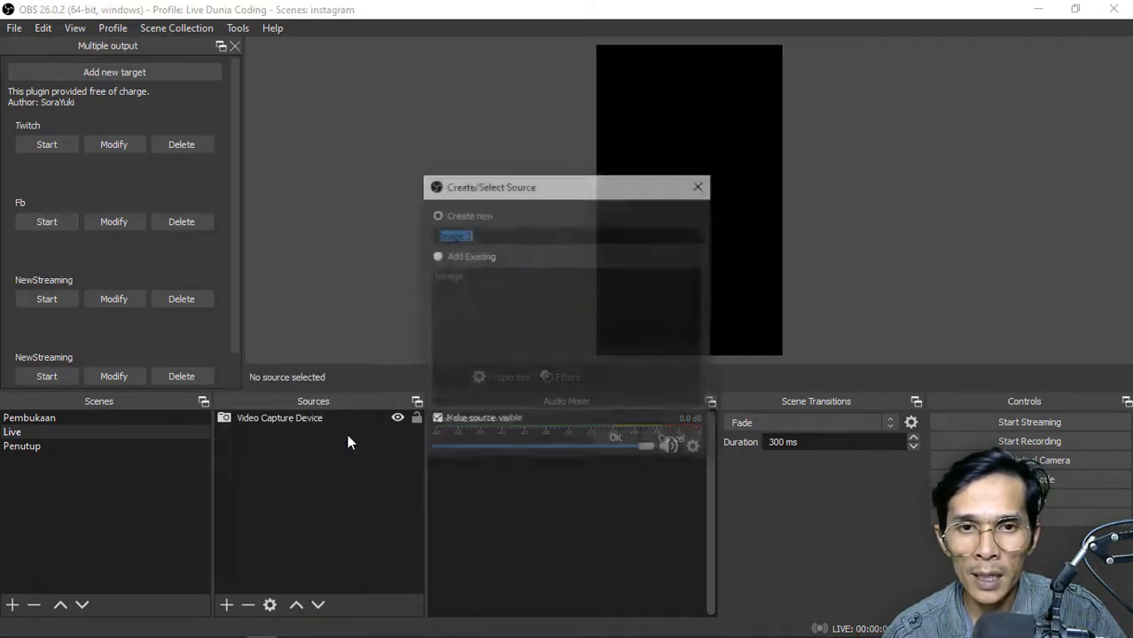
pyautogui.click(617, 442)
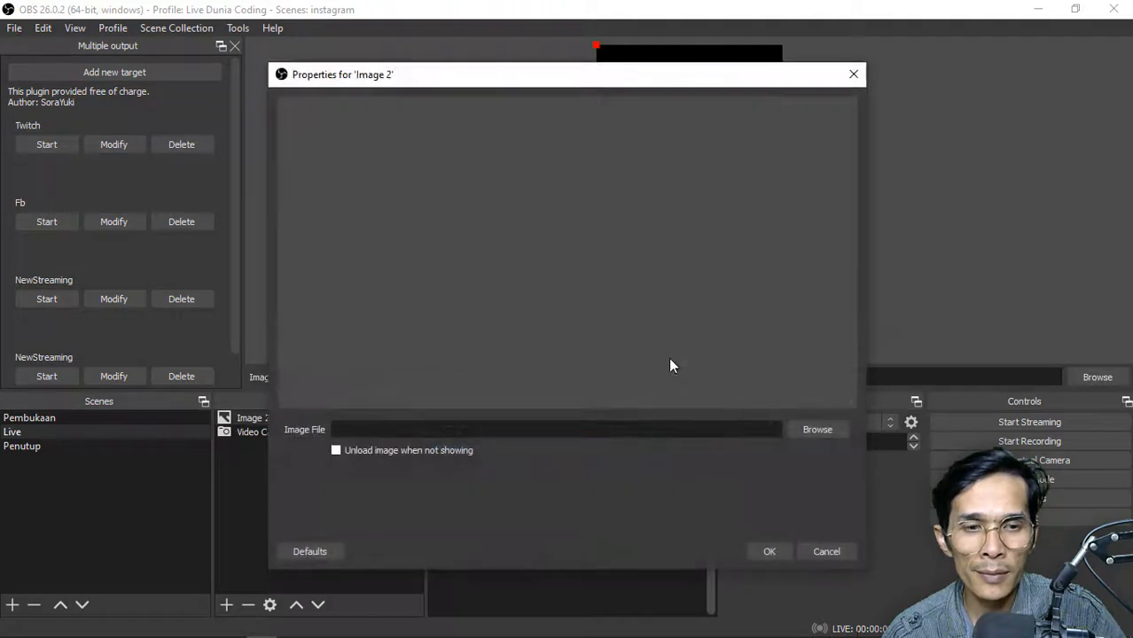
pyautogui.click(824, 555)
# Add a display capture source to the Live scene, capturing Display 2 (1440x900 @ -1440,0)
pyautogui.click(227, 605)
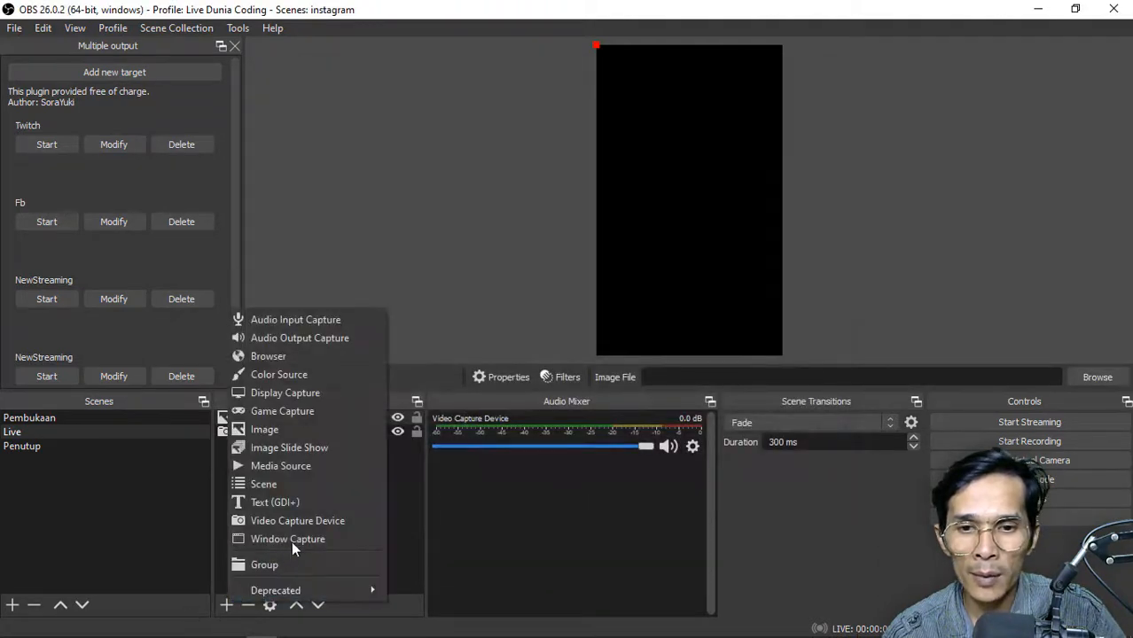
pyautogui.click(347, 396)
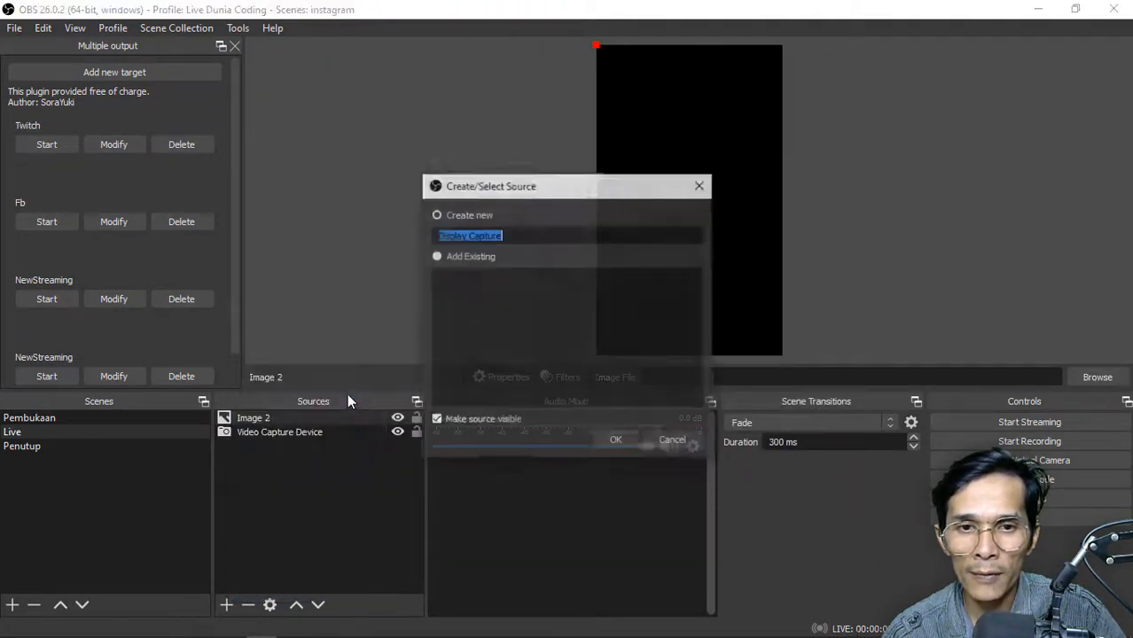
pyautogui.click(616, 441)
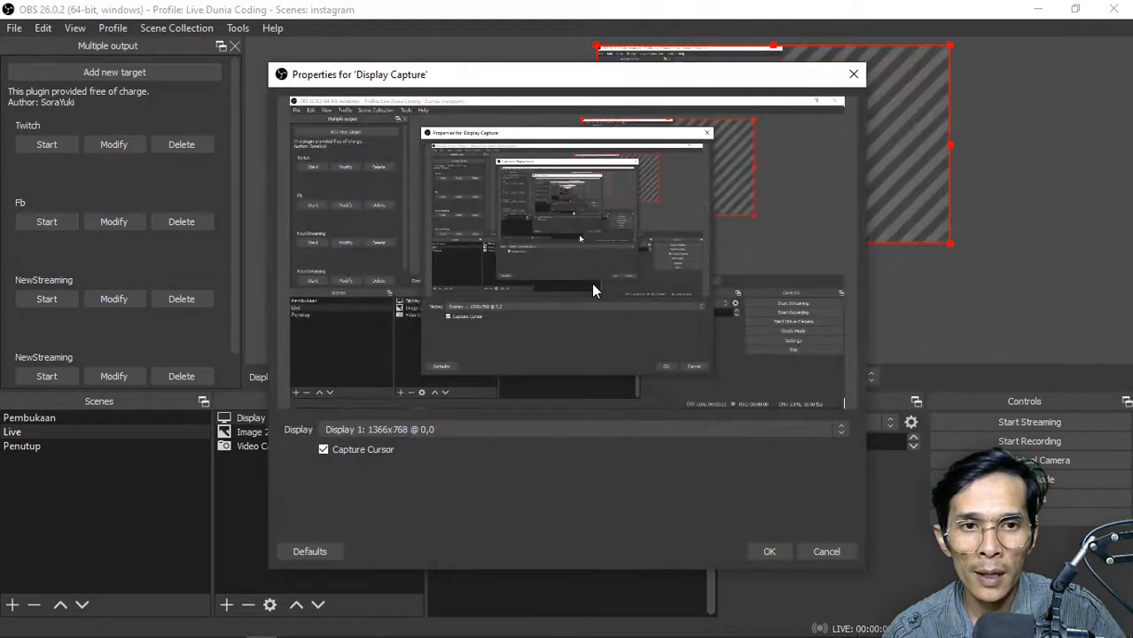
pyautogui.click(468, 427)
pyautogui.click(421, 457)
pyautogui.click(769, 551)
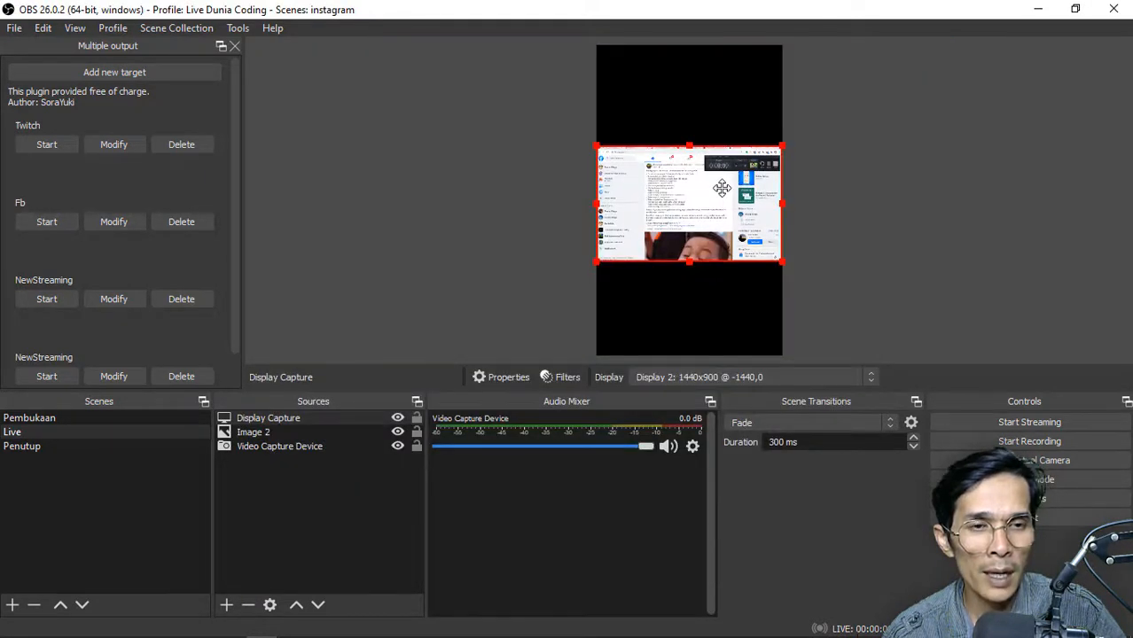
# Add an image source, Image 2, to the Live scene with banner rhansoft 1920.jpg as its image file
pyautogui.click(709, 125)
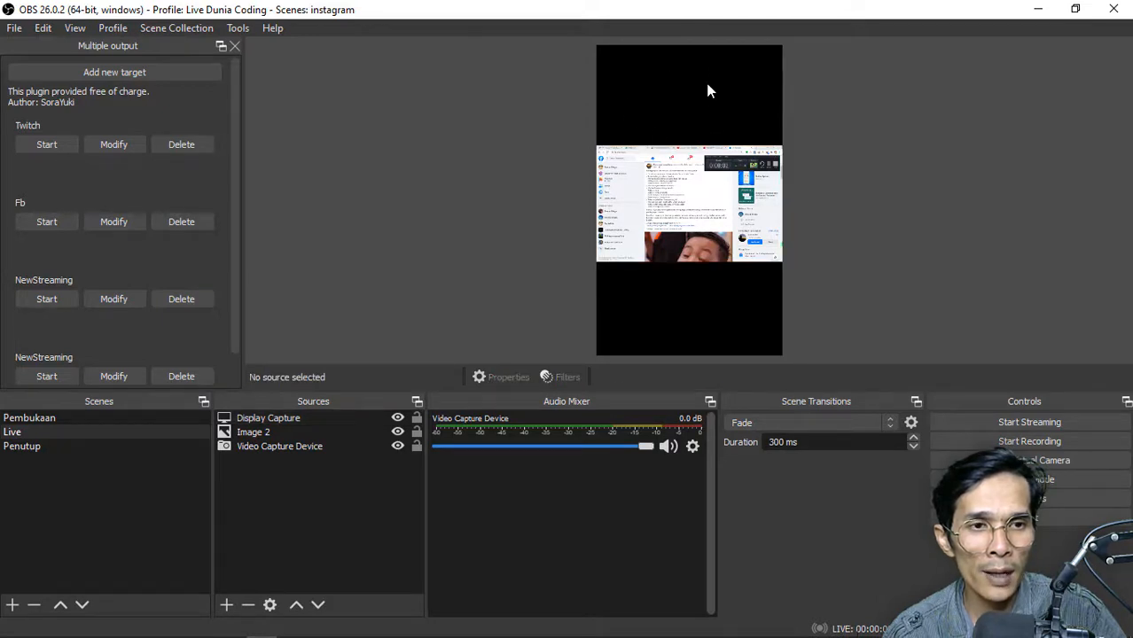
pyautogui.click(707, 89)
pyautogui.click(226, 605)
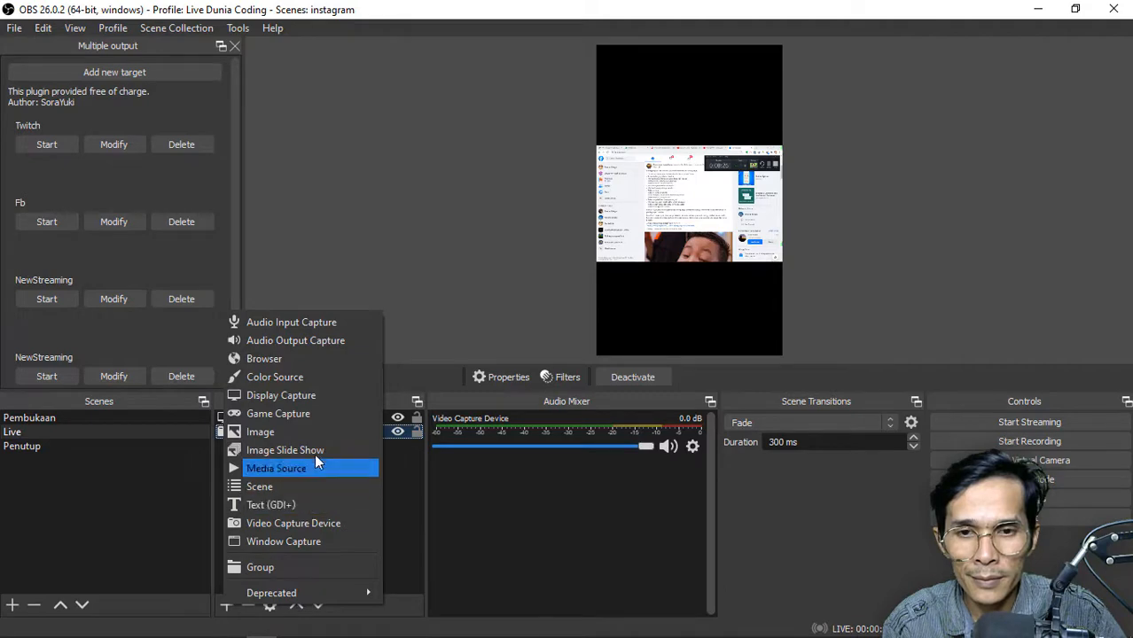
pyautogui.click(323, 431)
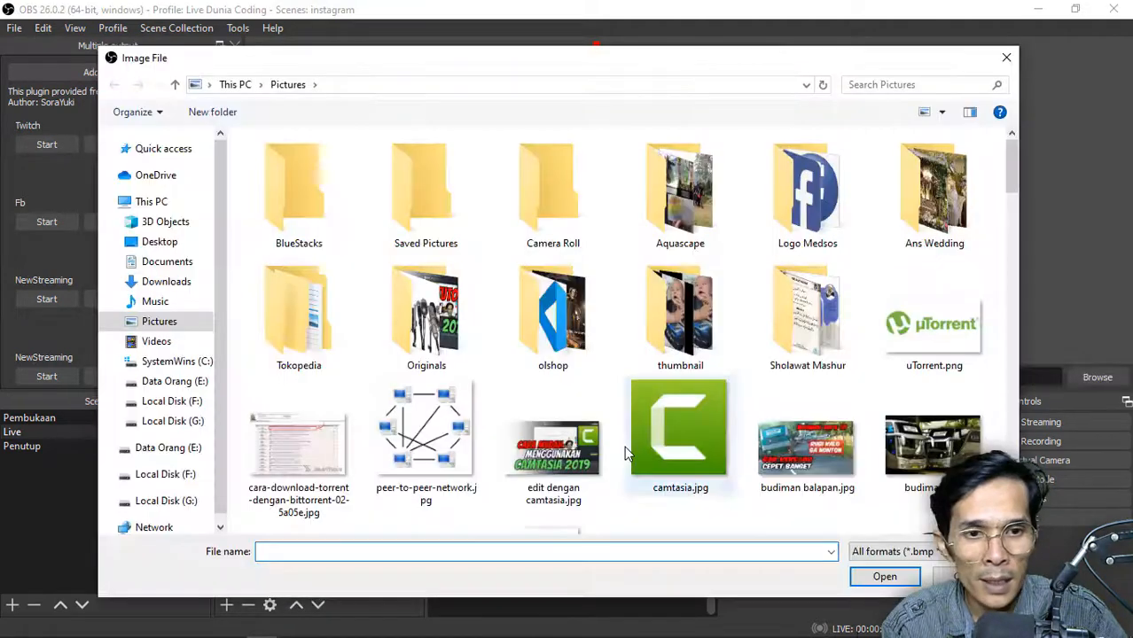
pyautogui.click(557, 443)
pyautogui.scroll(-3, 558, 447)
pyautogui.scroll(-5, 559, 448)
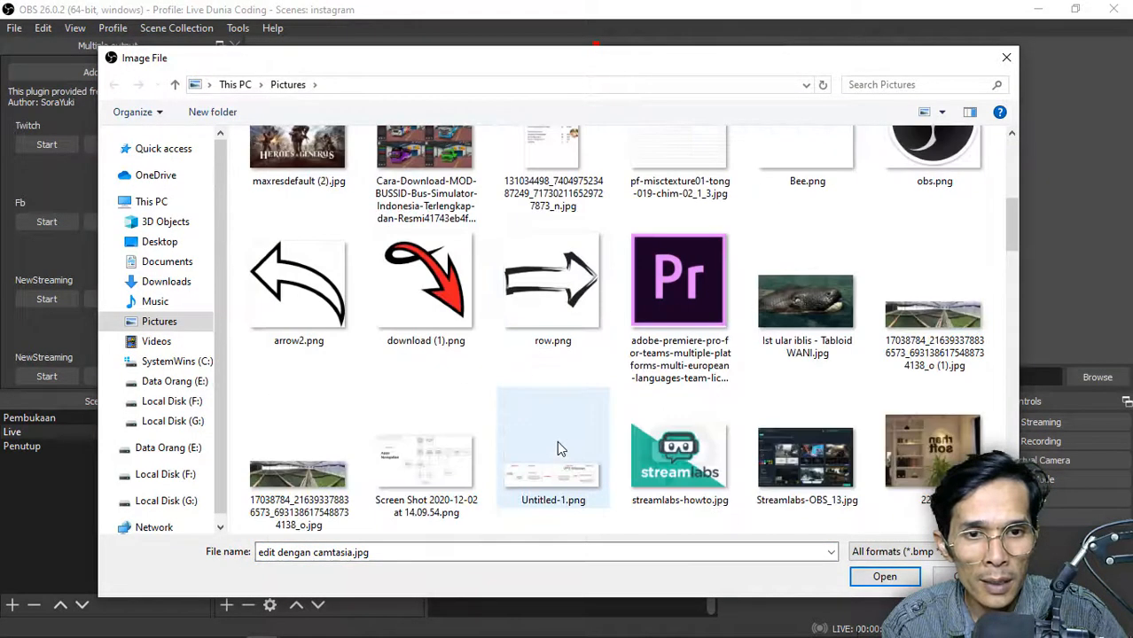
pyautogui.click(425, 483)
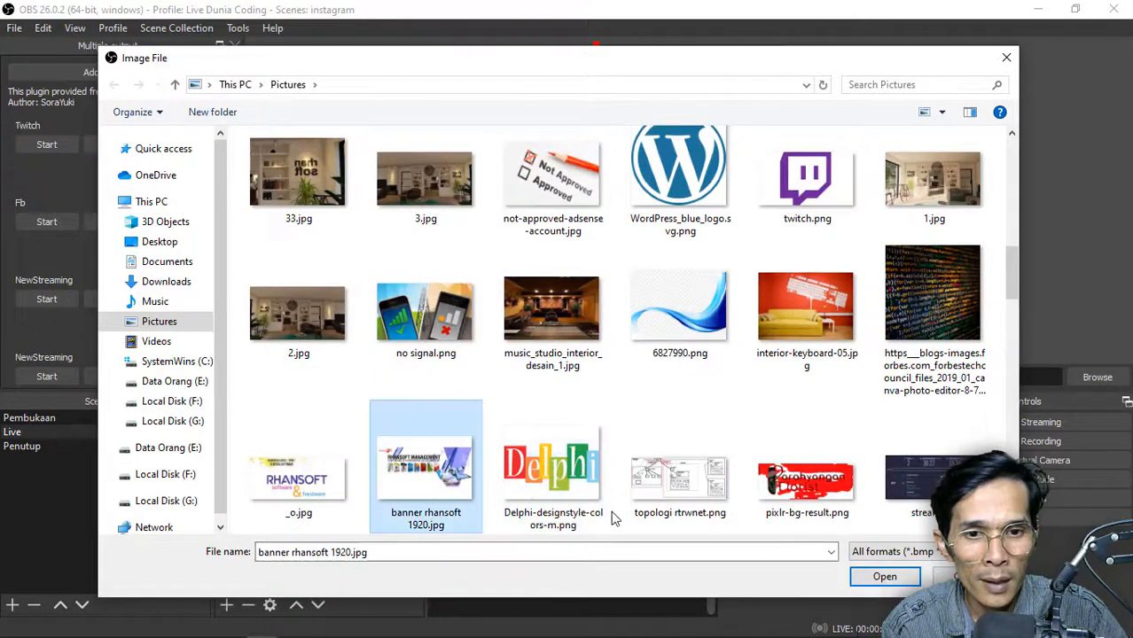
pyautogui.click(885, 577)
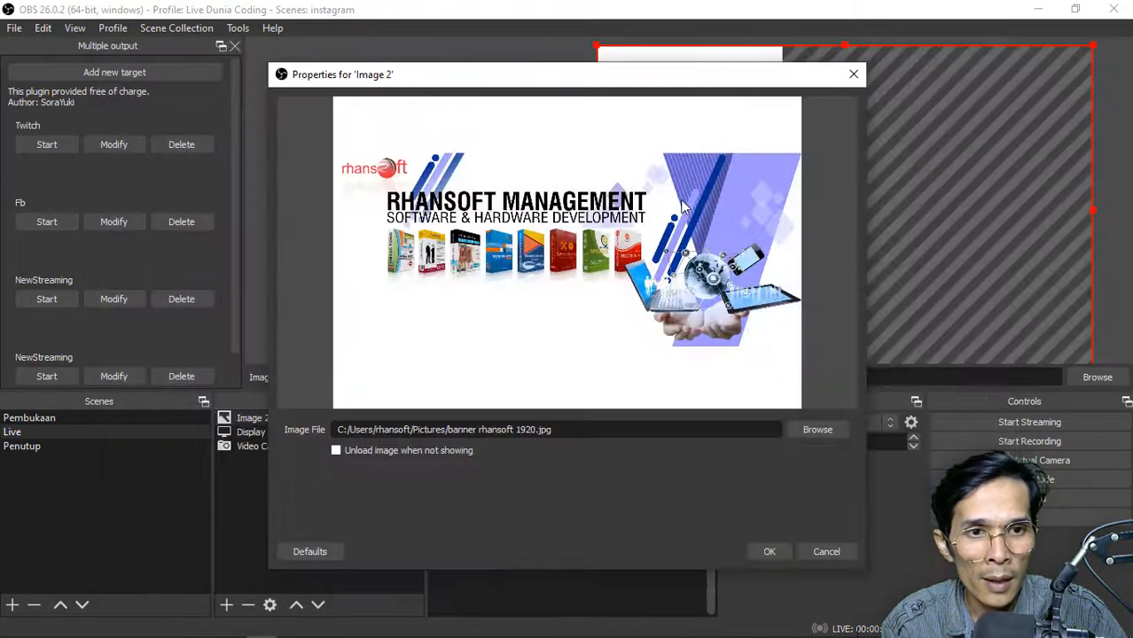
pyautogui.click(787, 551)
# Move the banner image up and shrink it in proportion so it covers the upper part of the canvas
pyautogui.moveTo(786, 281)
pyautogui.mouseDown()
pyautogui.moveTo(514, 267)
pyautogui.moveTo(673, 258)
pyautogui.moveTo(675, 273)
pyautogui.moveTo(769, 280)
pyautogui.mouseUp()
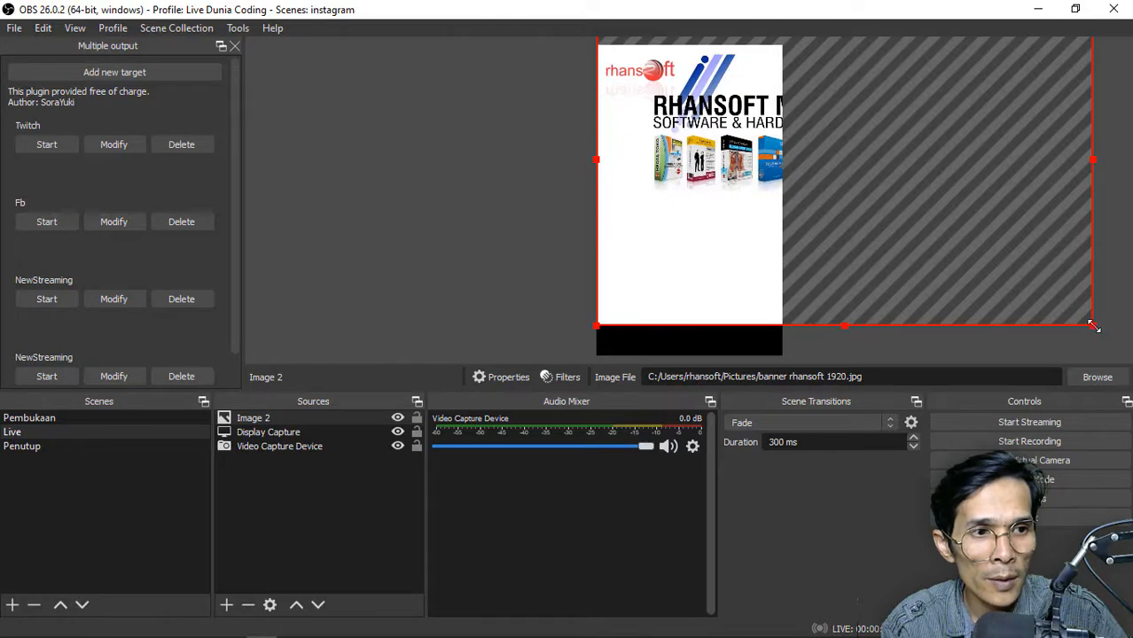
pyautogui.moveTo(1092, 326); pyautogui.dragTo(864, 217)
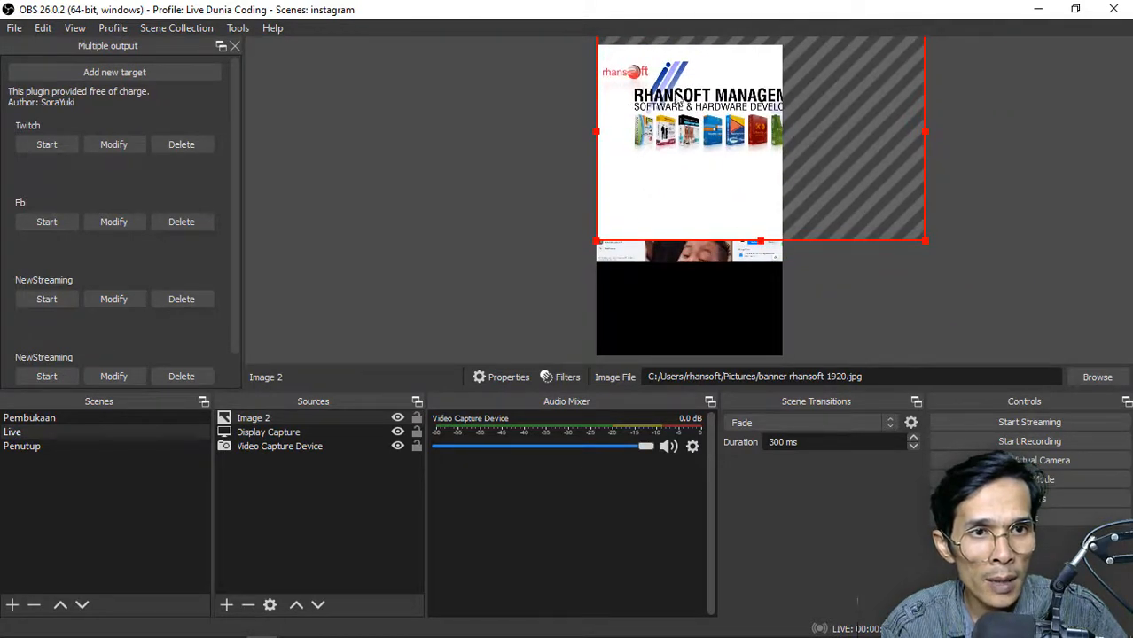
pyautogui.moveTo(926, 239); pyautogui.dragTo(814, 161)
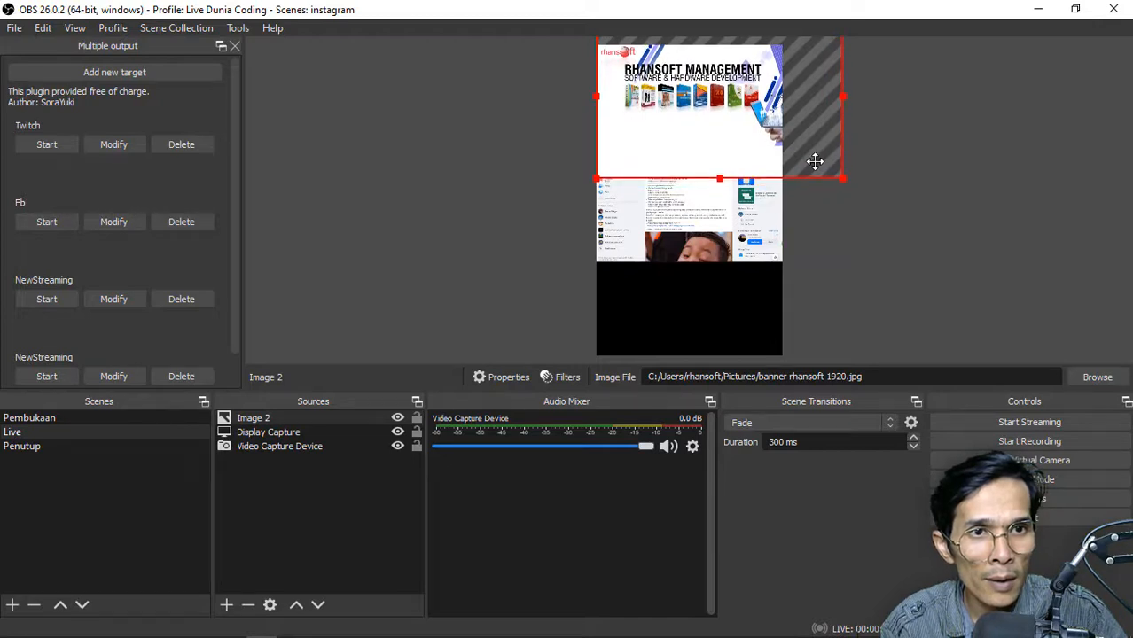
pyautogui.click(835, 229)
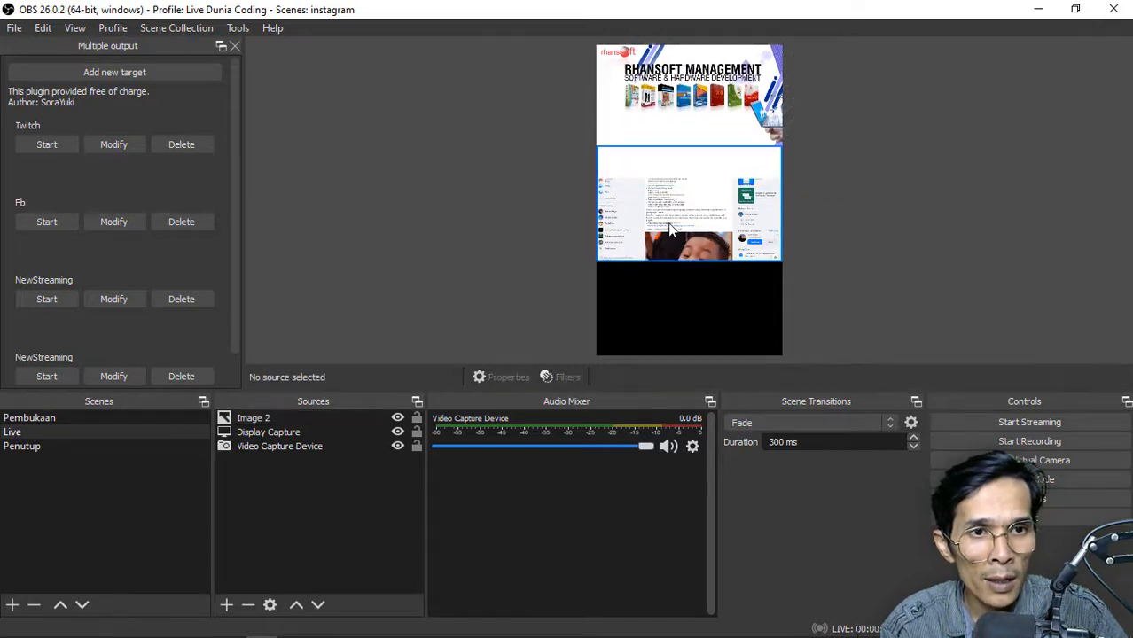
# Move the Display Capture source one level up so it sits in front of the banner image
pyautogui.click(671, 229)
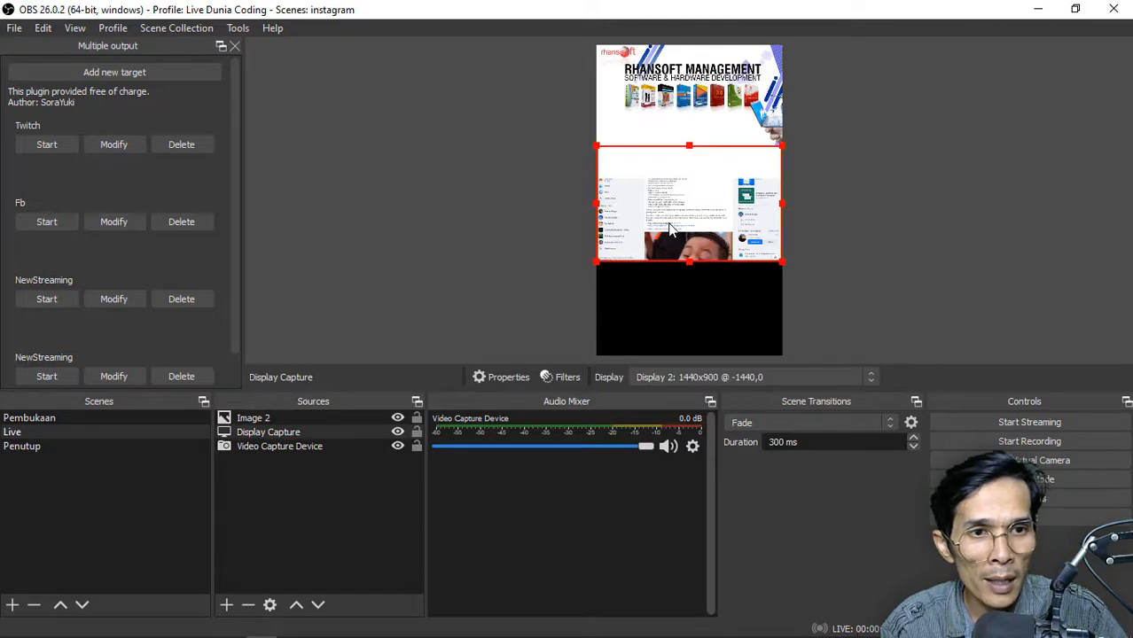
pyautogui.rightClick(671, 228)
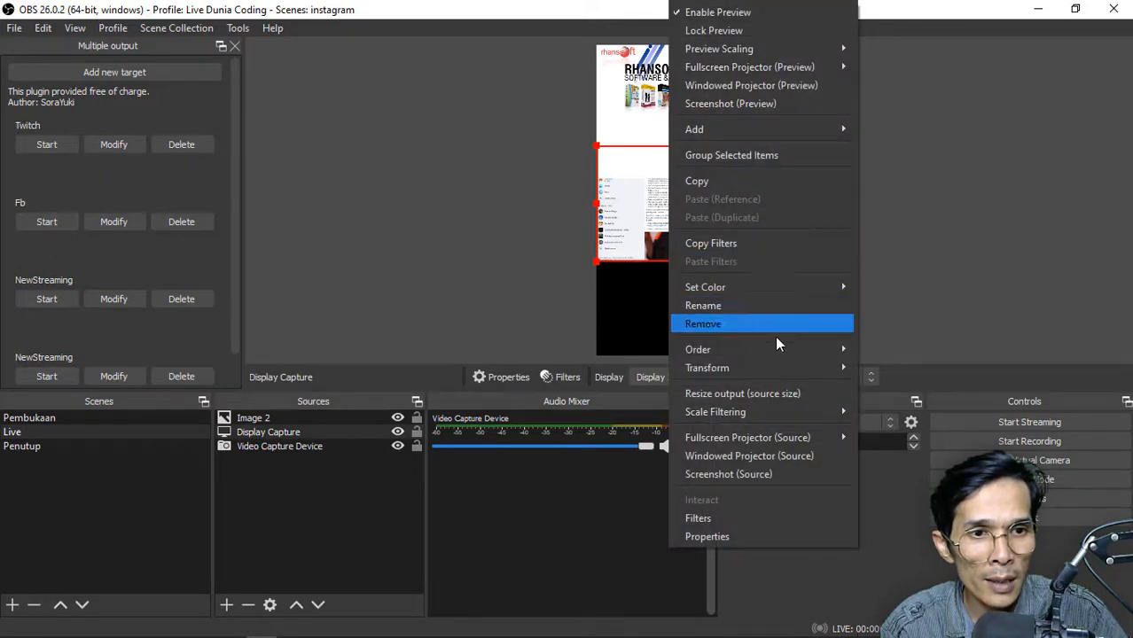
pyautogui.moveTo(784, 351)
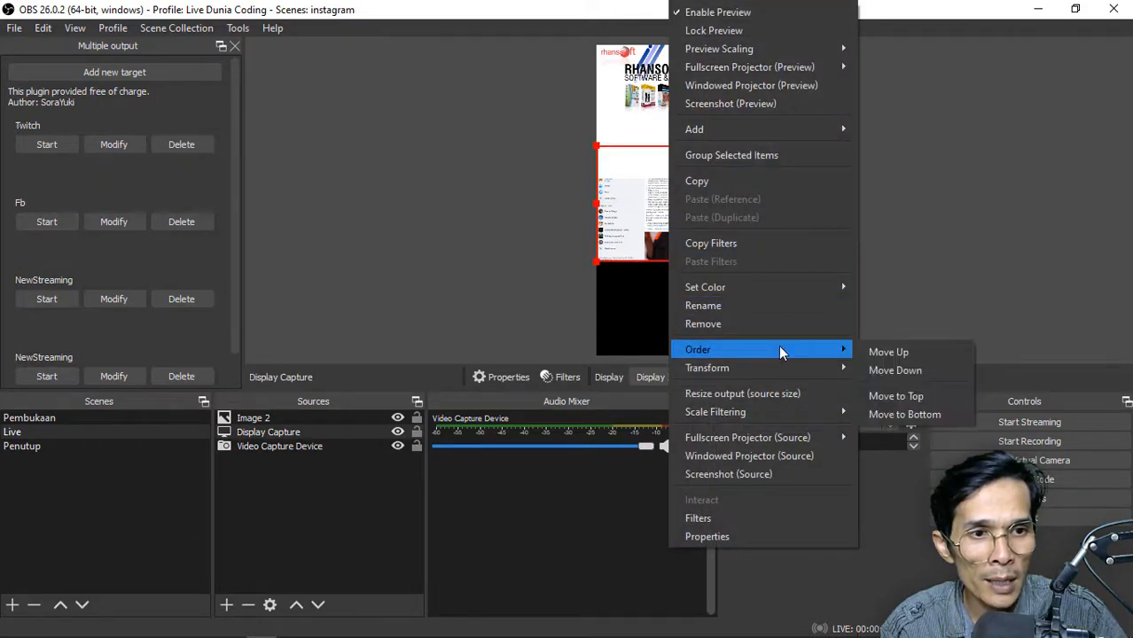
pyautogui.click(898, 356)
pyautogui.click(728, 112)
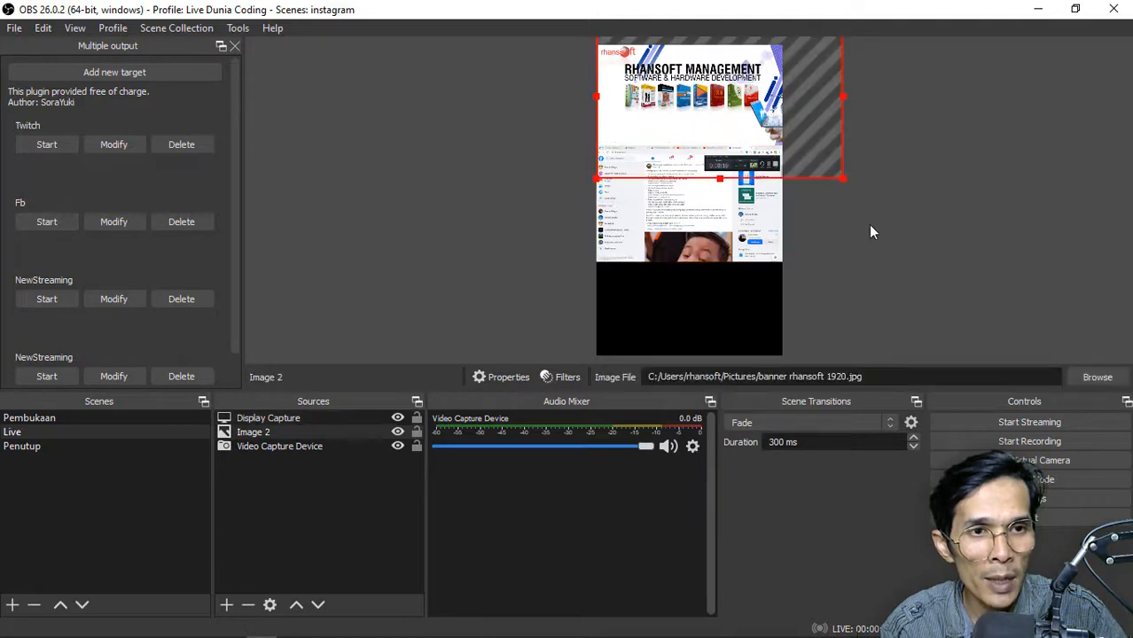
pyautogui.click(868, 225)
pyautogui.click(711, 129)
pyautogui.click(838, 225)
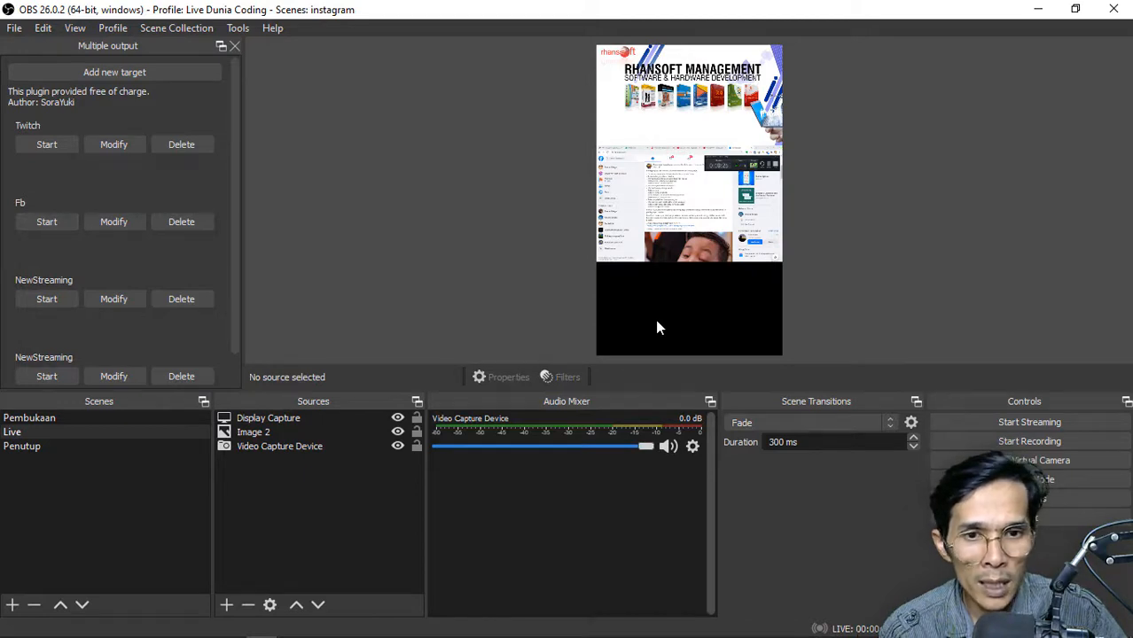
pyautogui.rightClick(678, 310)
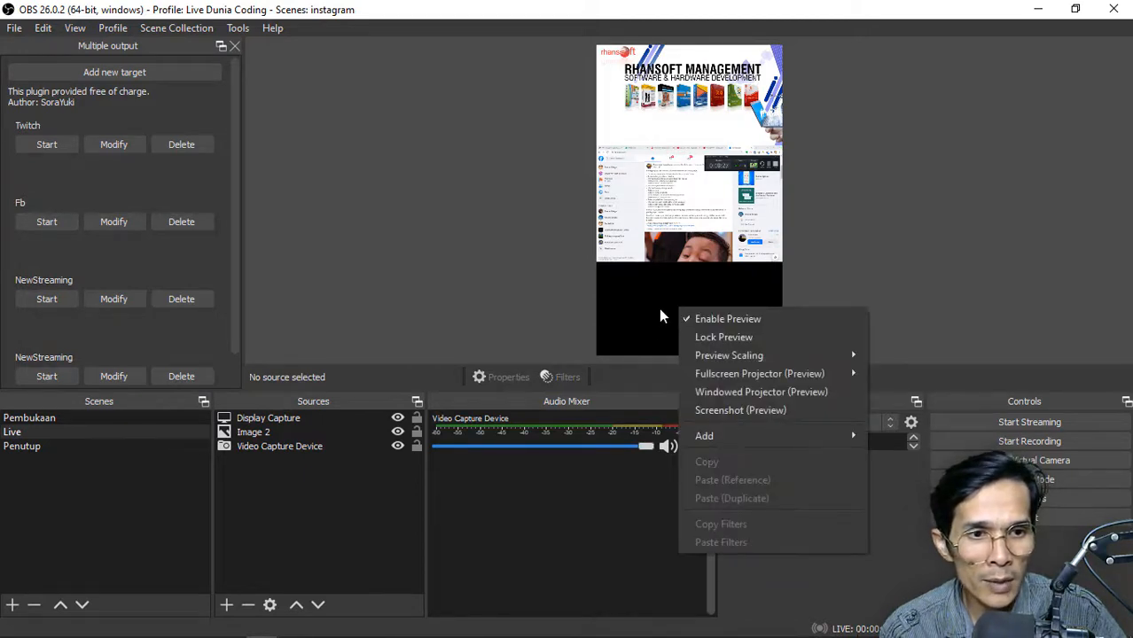
pyautogui.click(636, 321)
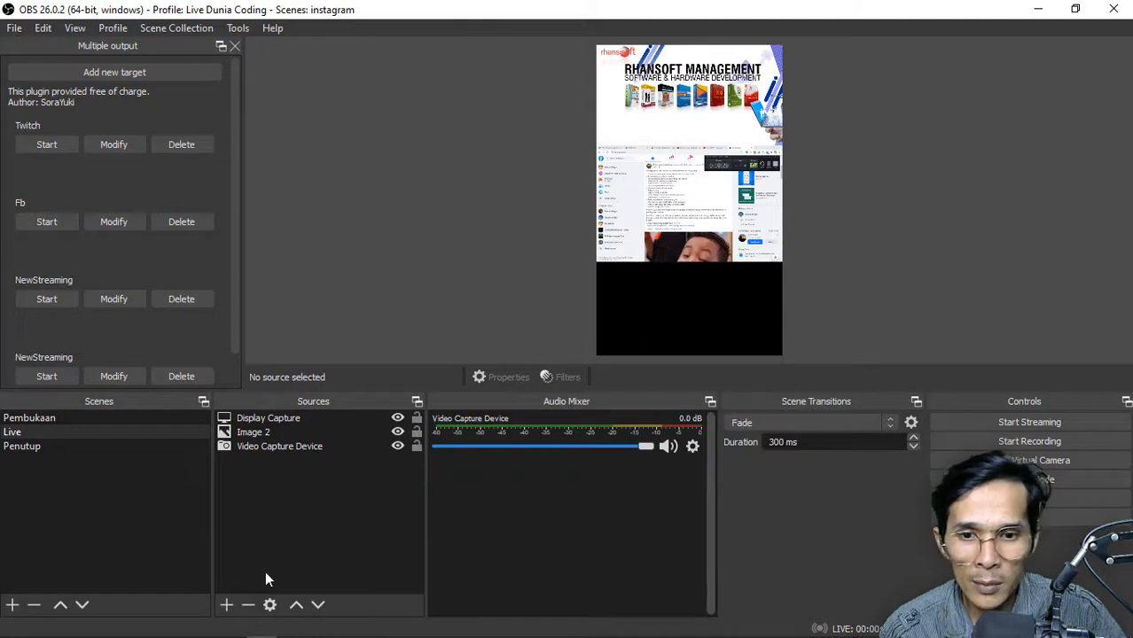
# Add a new image source, Image 3, to the Live scene with 6827990.png as its image file
pyautogui.click(226, 605)
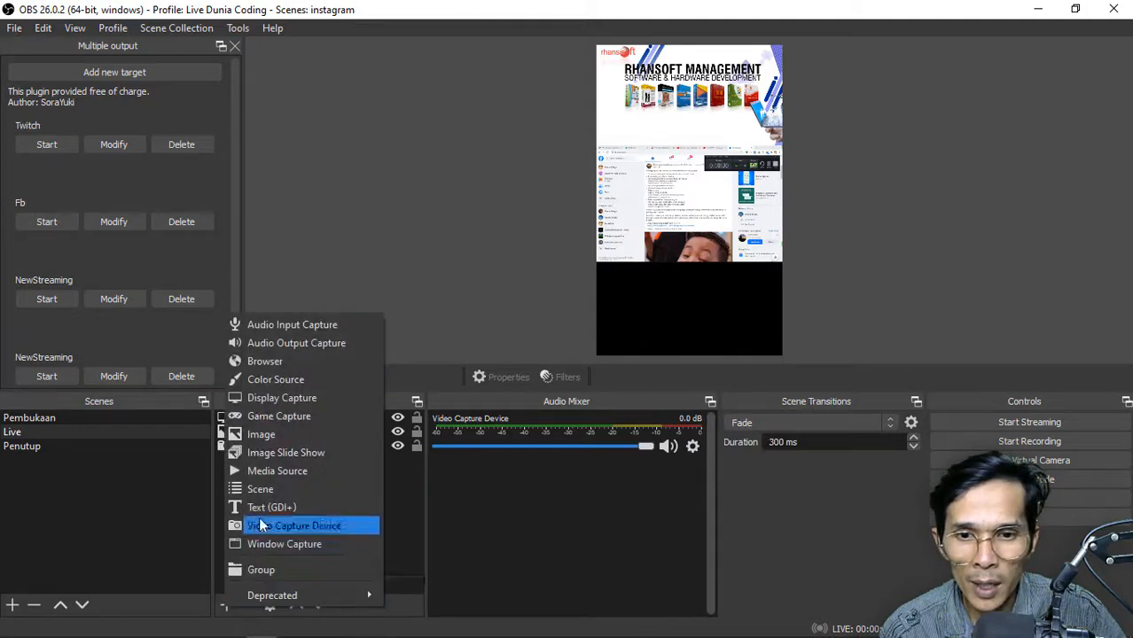
pyautogui.click(285, 439)
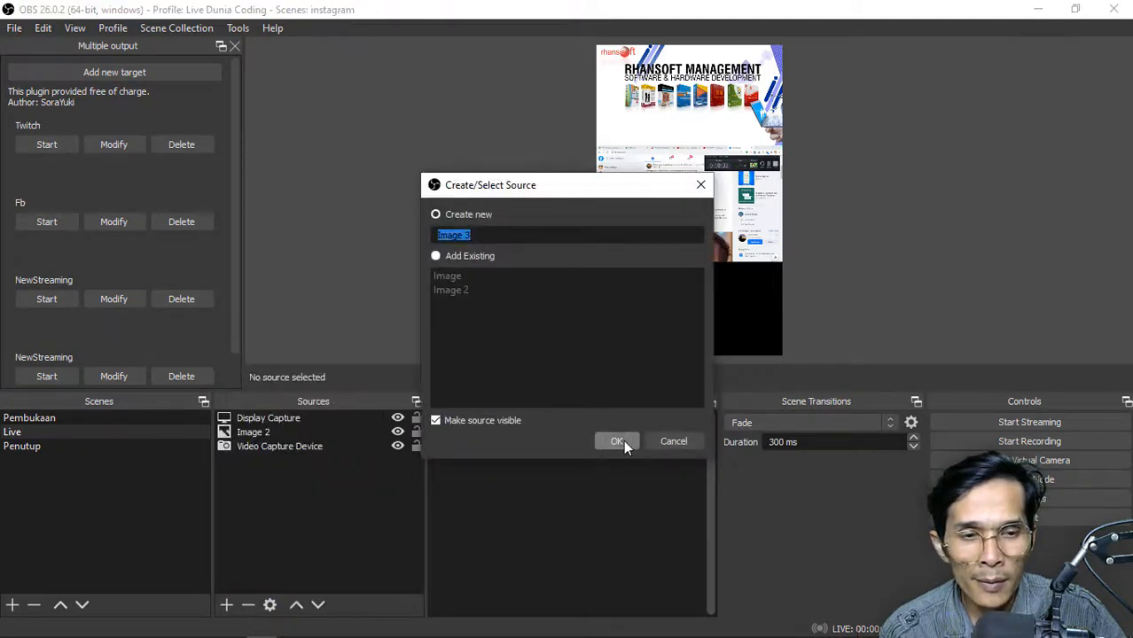
pyautogui.click(623, 440)
pyautogui.click(622, 434)
pyautogui.click(680, 447)
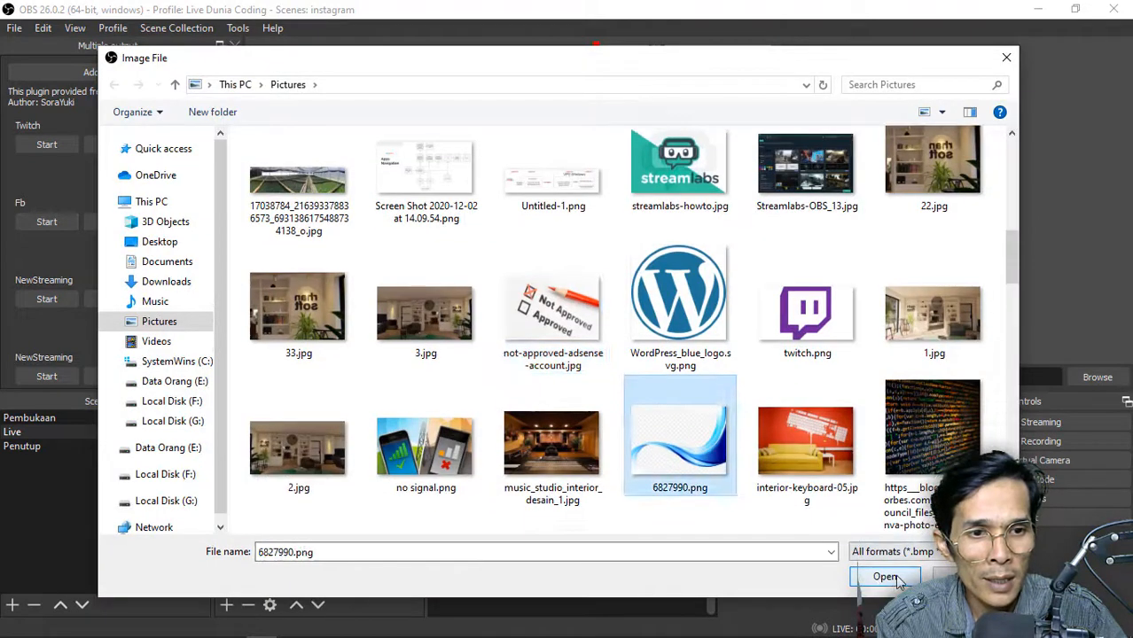
pyautogui.click(891, 577)
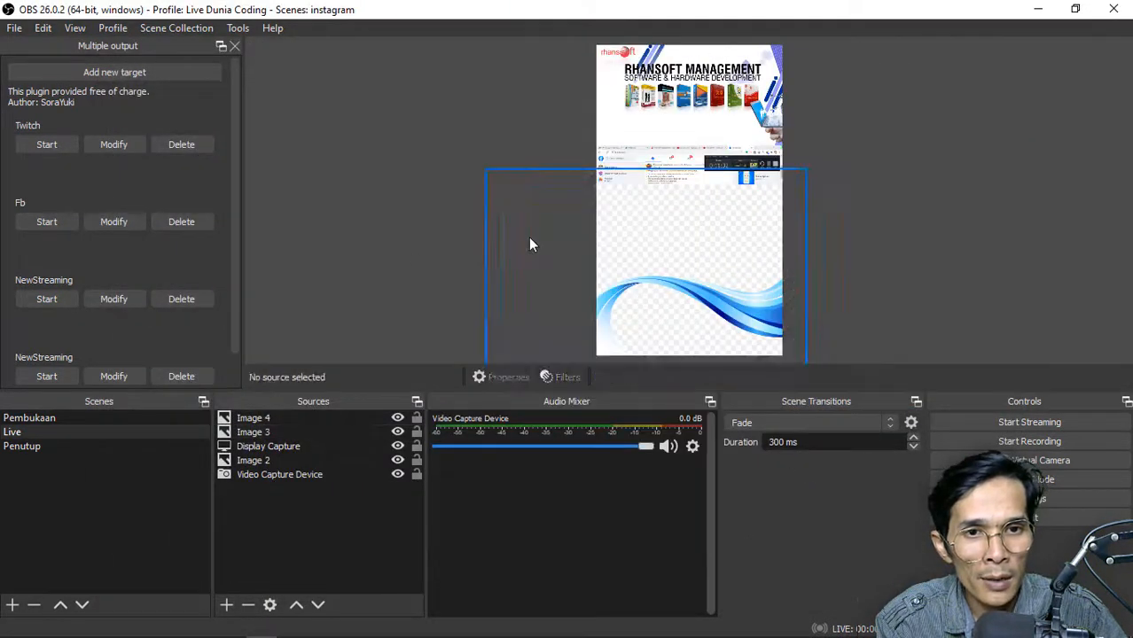
# Move the Image 3 and Image 4 wave pictures behind the Display Capture source in the stacking order
pyautogui.click(529, 237)
pyautogui.rightClick(529, 237)
pyautogui.moveTo(659, 351)
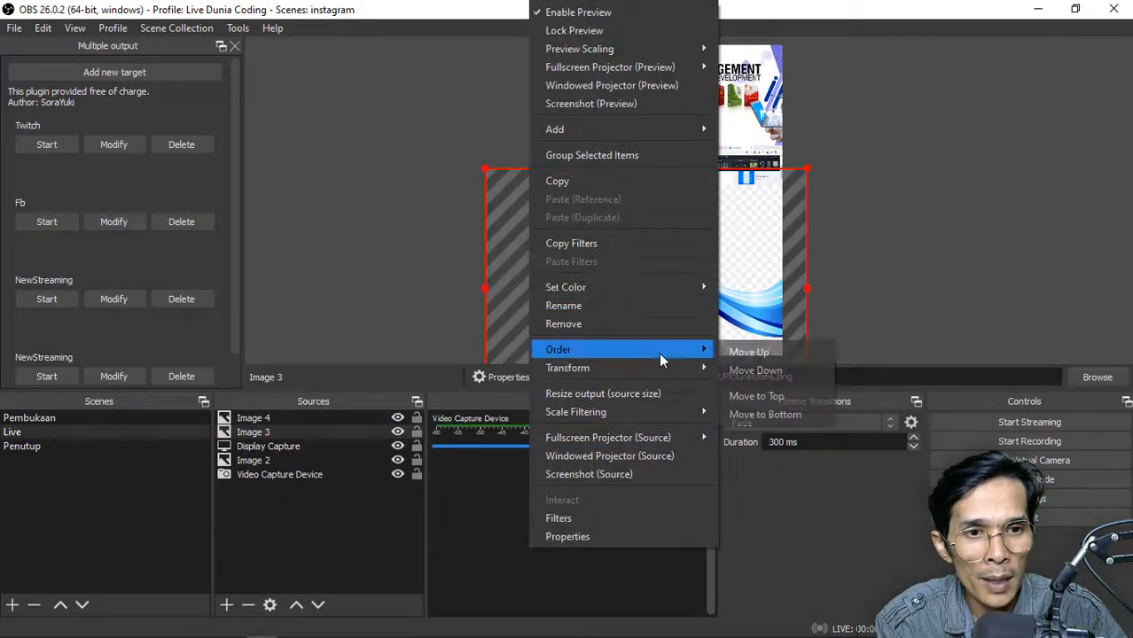
pyautogui.click(796, 371)
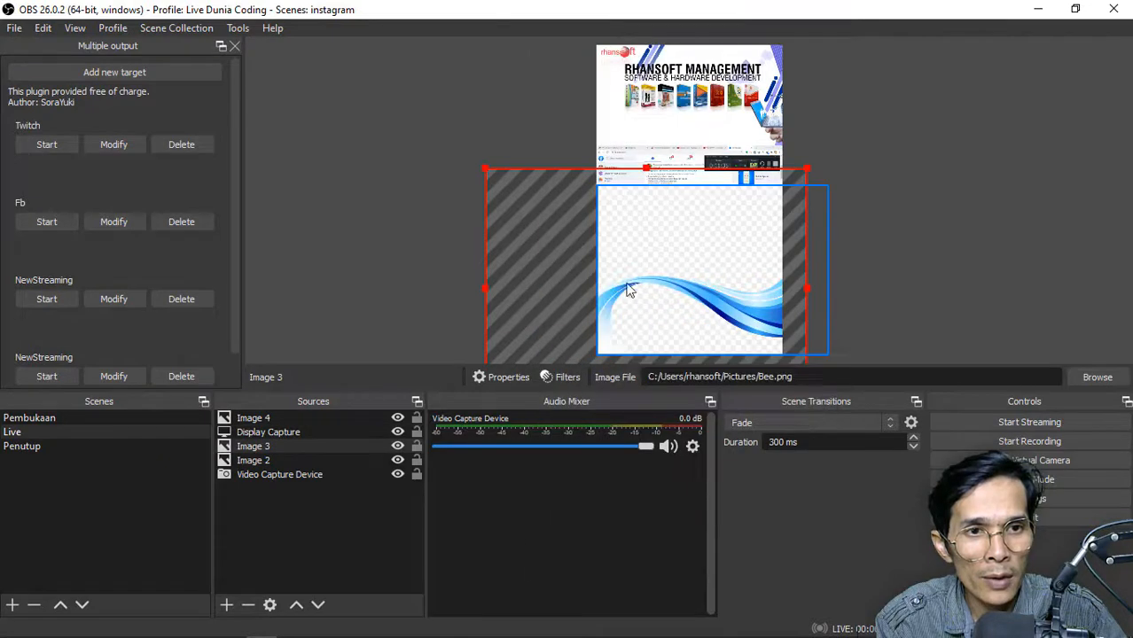
pyautogui.click(435, 217)
pyautogui.click(683, 209)
pyautogui.click(712, 306)
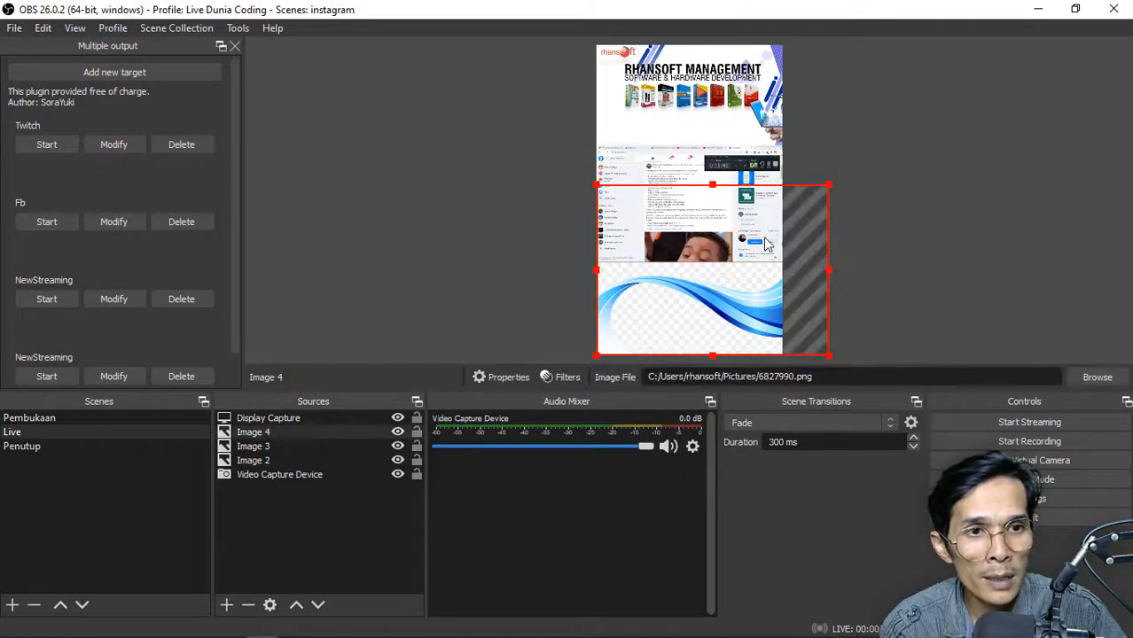
# Enlarge Image 4 to the full canvas height and shift it sideways until its far edge meets the canvas edge
pyautogui.moveTo(714, 173); pyautogui.dragTo(746, 47)
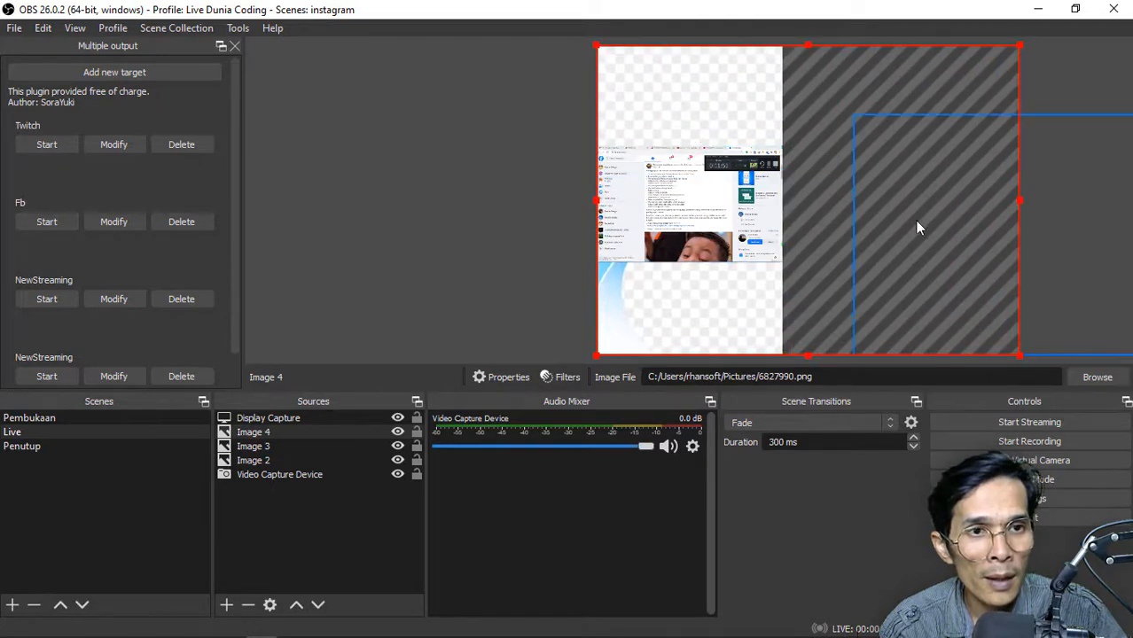
pyautogui.moveTo(915, 221); pyautogui.dragTo(598, 228)
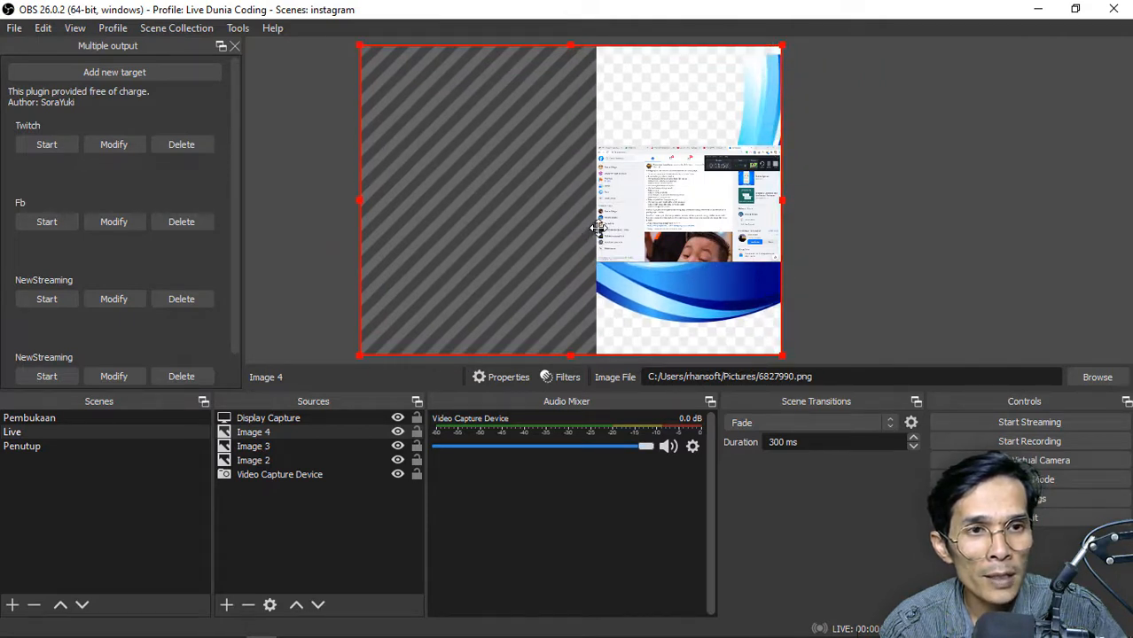
pyautogui.click(819, 203)
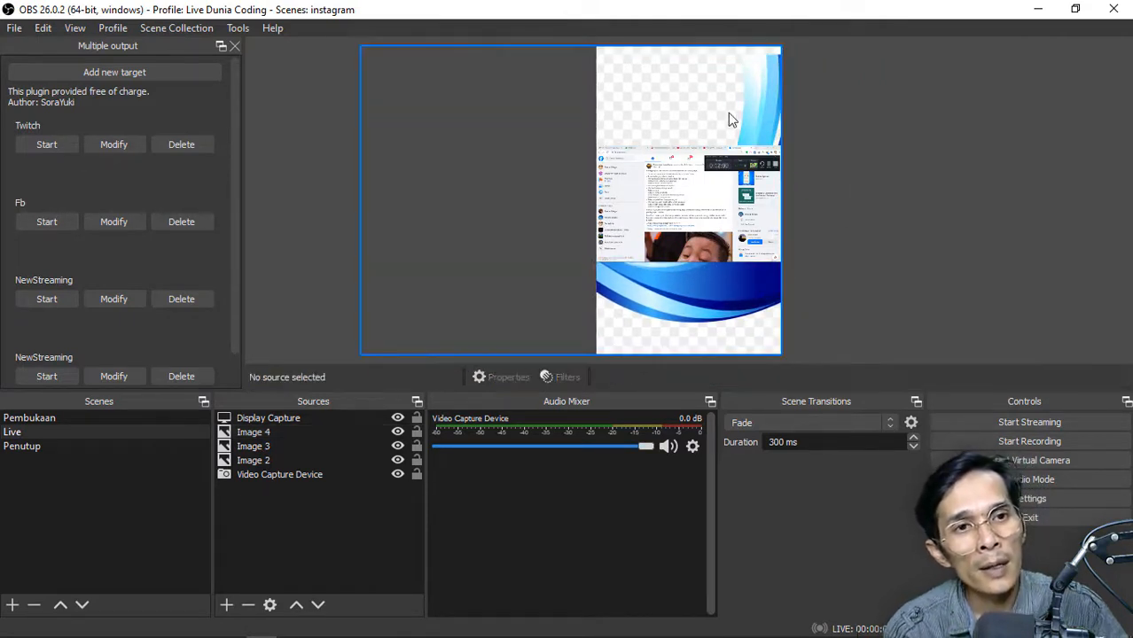
# Move the Image 2 banner two levels up so it sits in front of Image 3 and Image 4
pyautogui.click(728, 113)
pyautogui.click(827, 101)
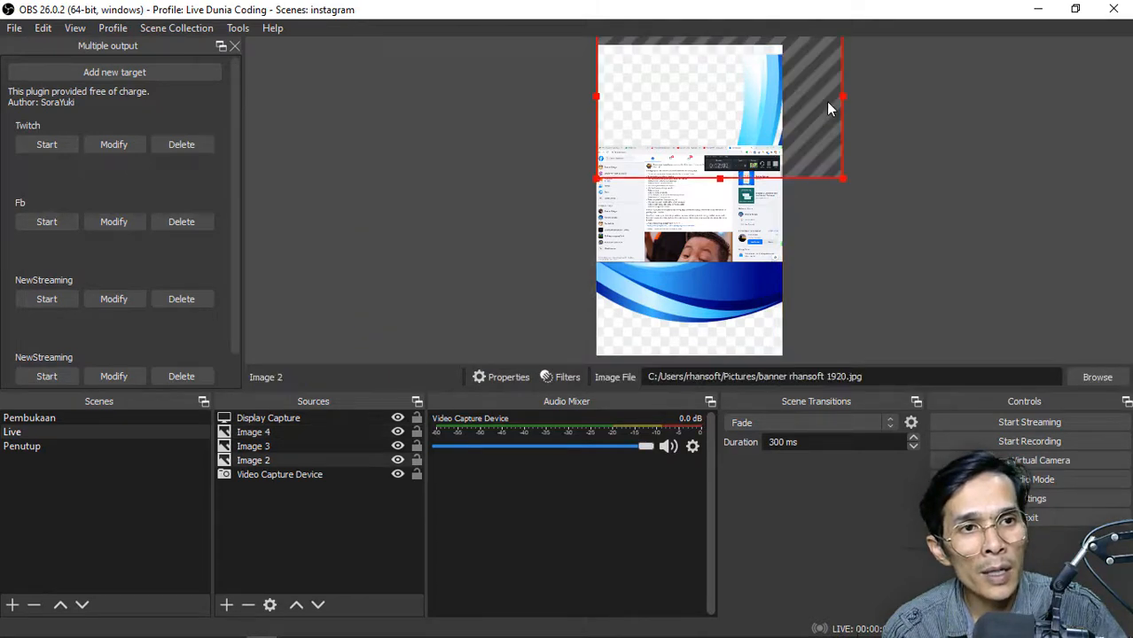
pyautogui.rightClick(826, 101)
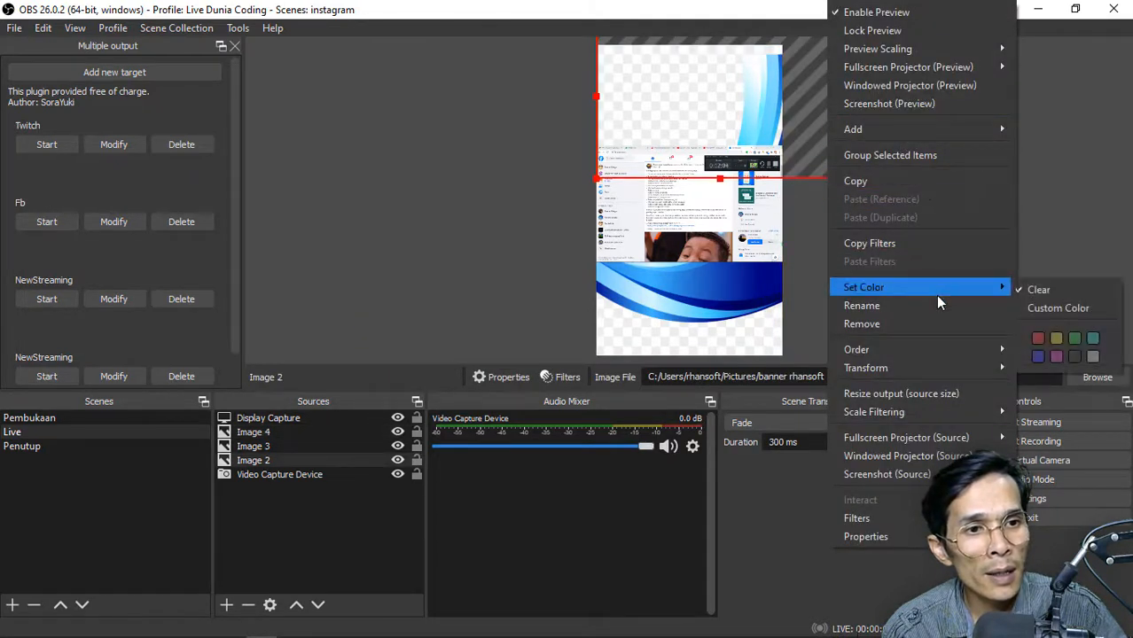
pyautogui.moveTo(970, 350)
pyautogui.click(1047, 352)
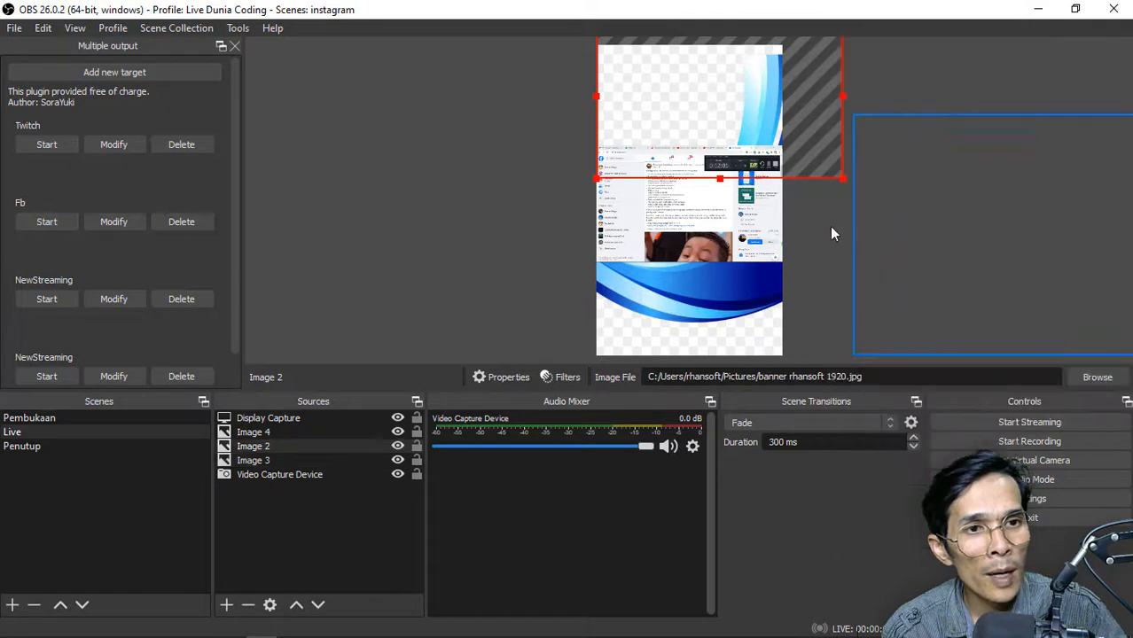
pyautogui.rightClick(810, 151)
pyautogui.moveTo(927, 356)
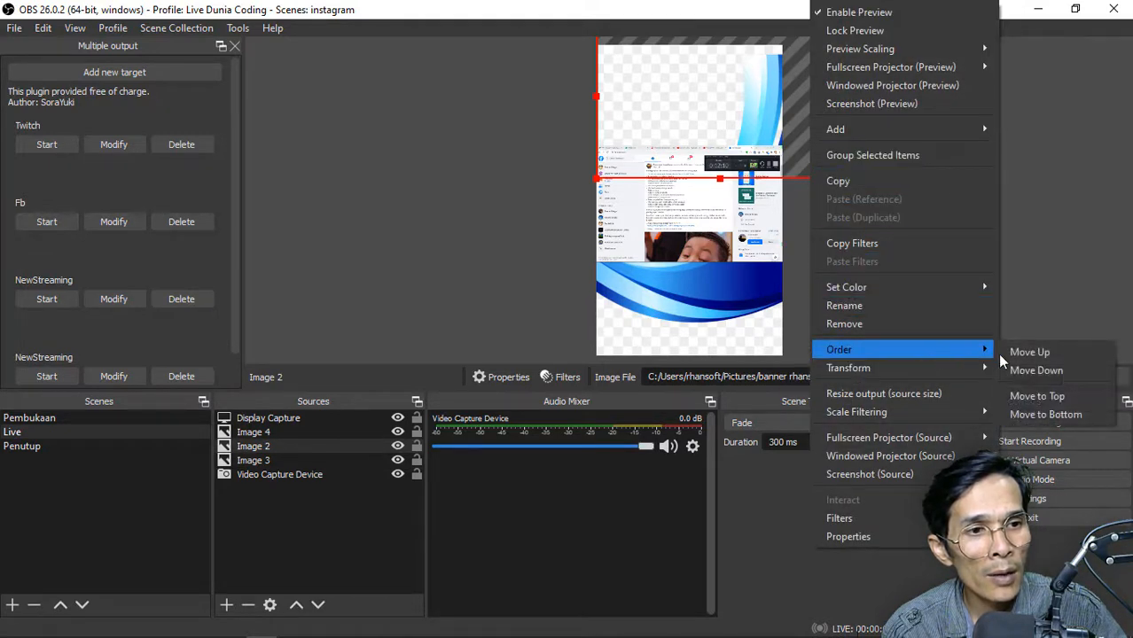
pyautogui.click(1017, 354)
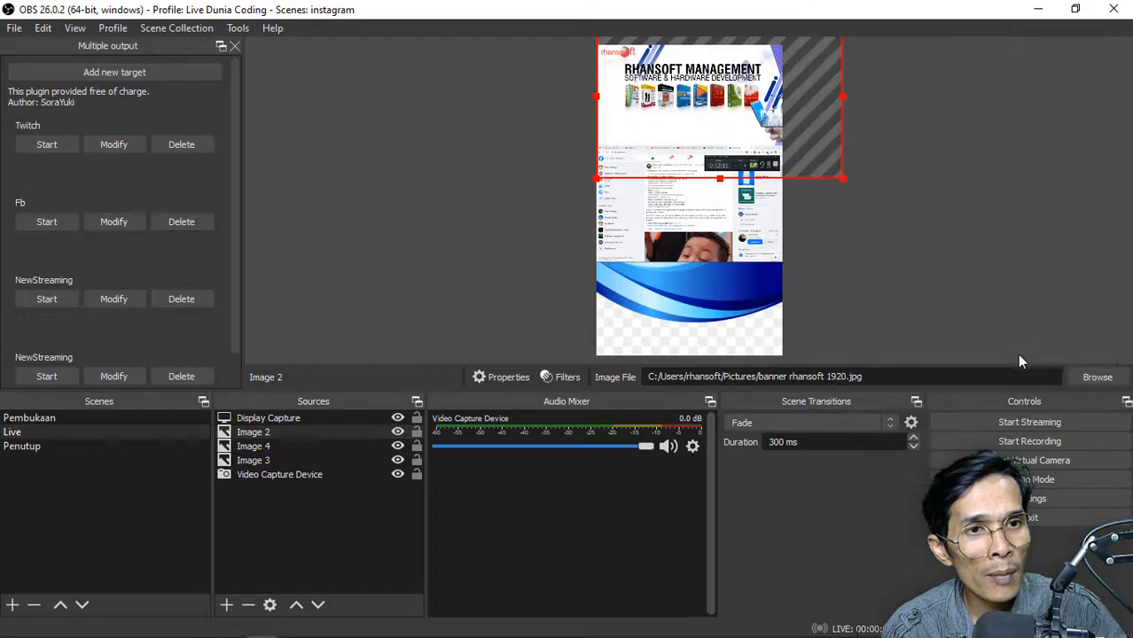
# Shift Image 4 downward so its blue wave fills the canvas area below the display capture
pyautogui.click(823, 231)
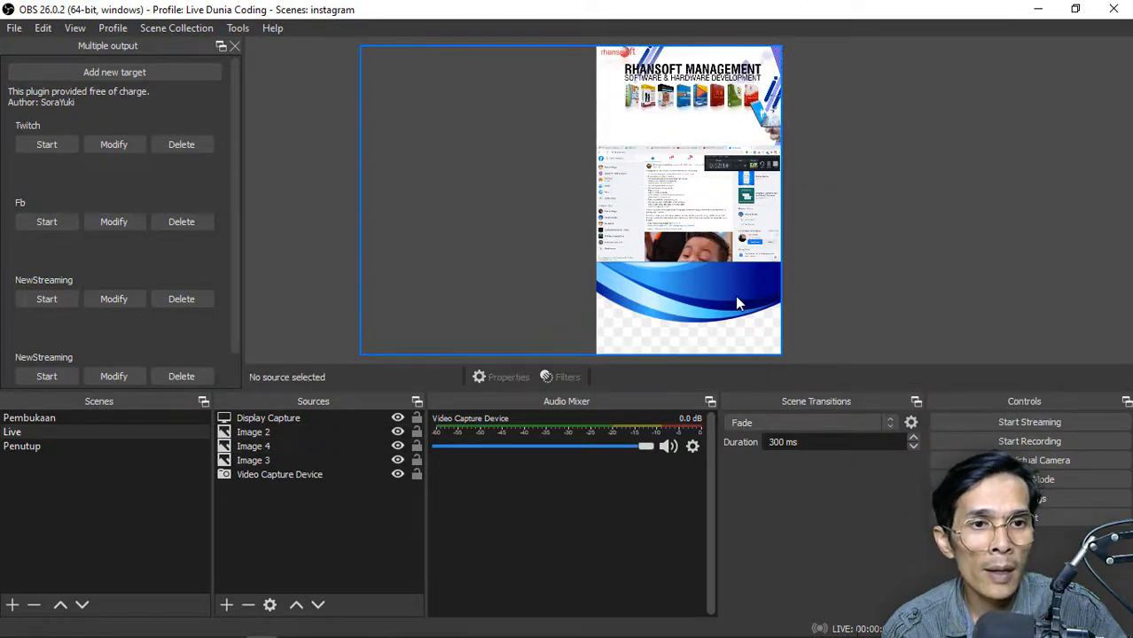
pyautogui.moveTo(735, 295); pyautogui.dragTo(743, 327)
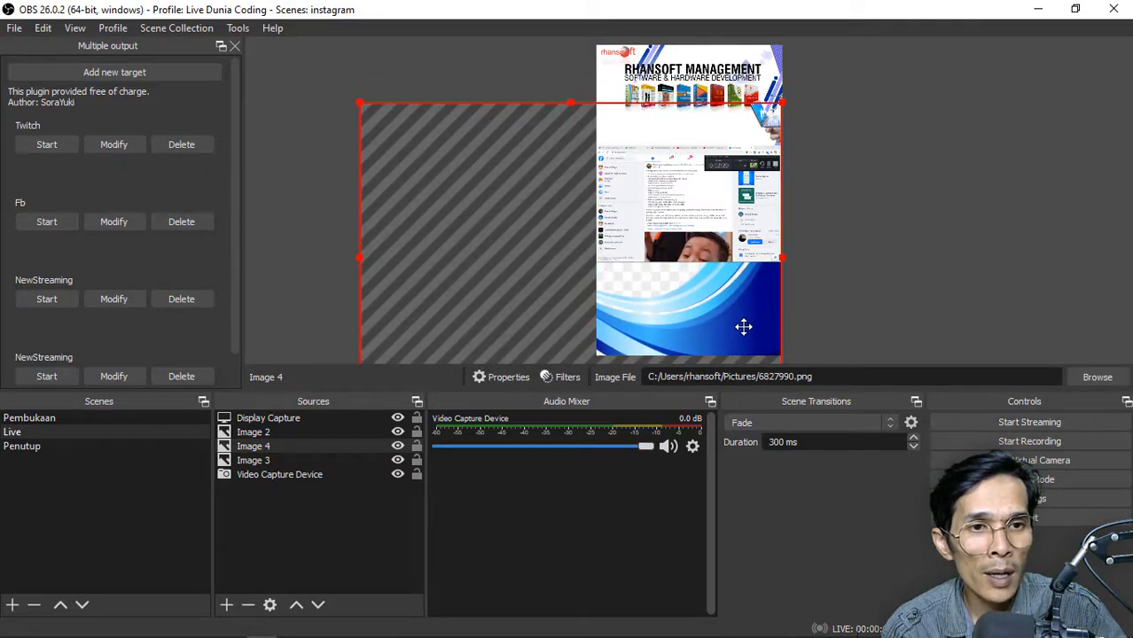
pyautogui.click(313, 178)
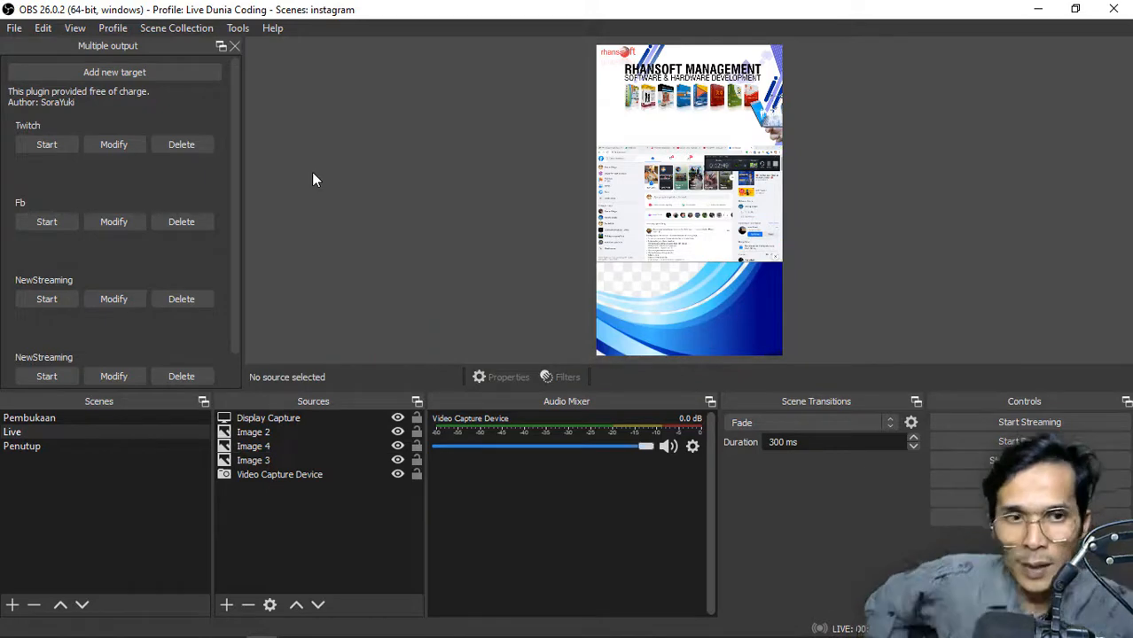
pyautogui.click(41, 445)
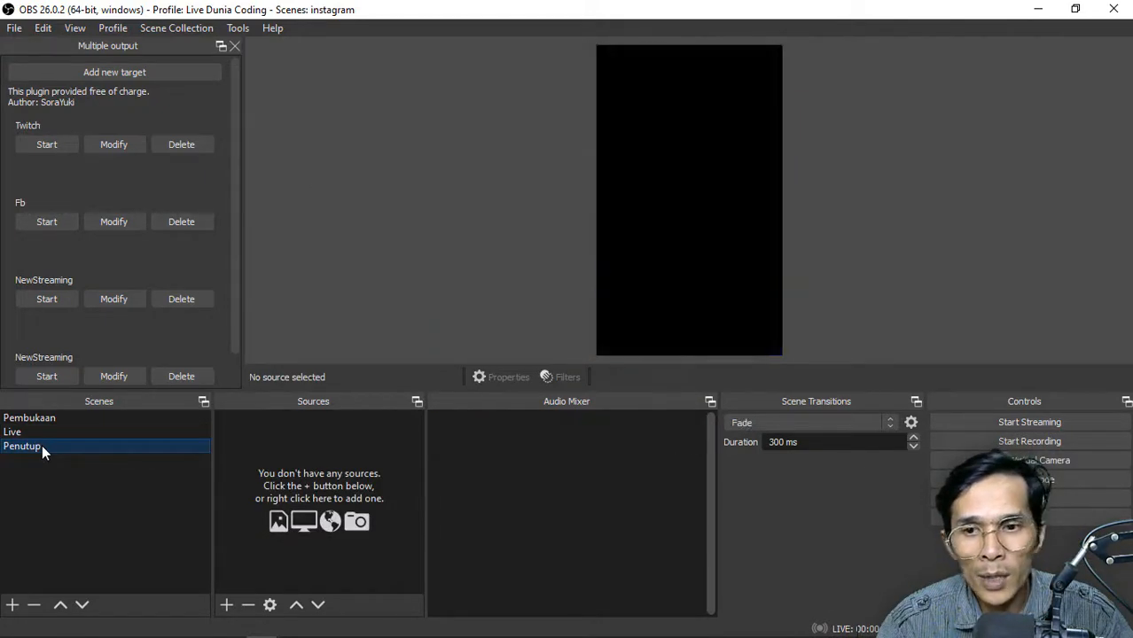
pyautogui.click(46, 417)
pyautogui.click(43, 446)
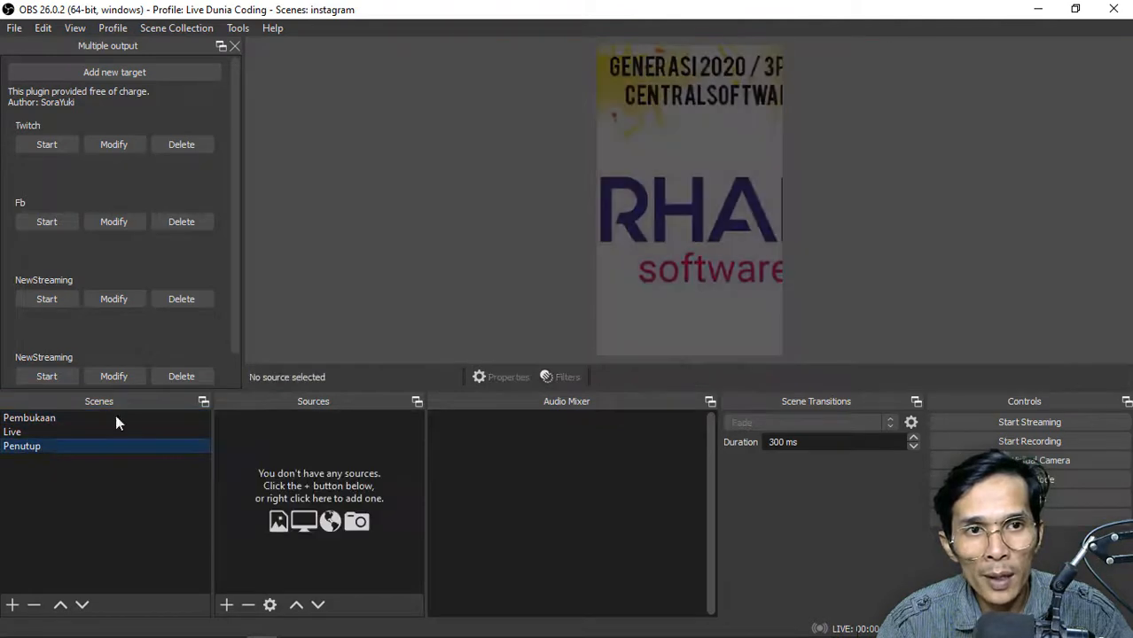
# Replace the picture of the Pembukaan scene's Image source with banner rhansoft 1920.jpg from the Pictures folder
pyautogui.click(35, 417)
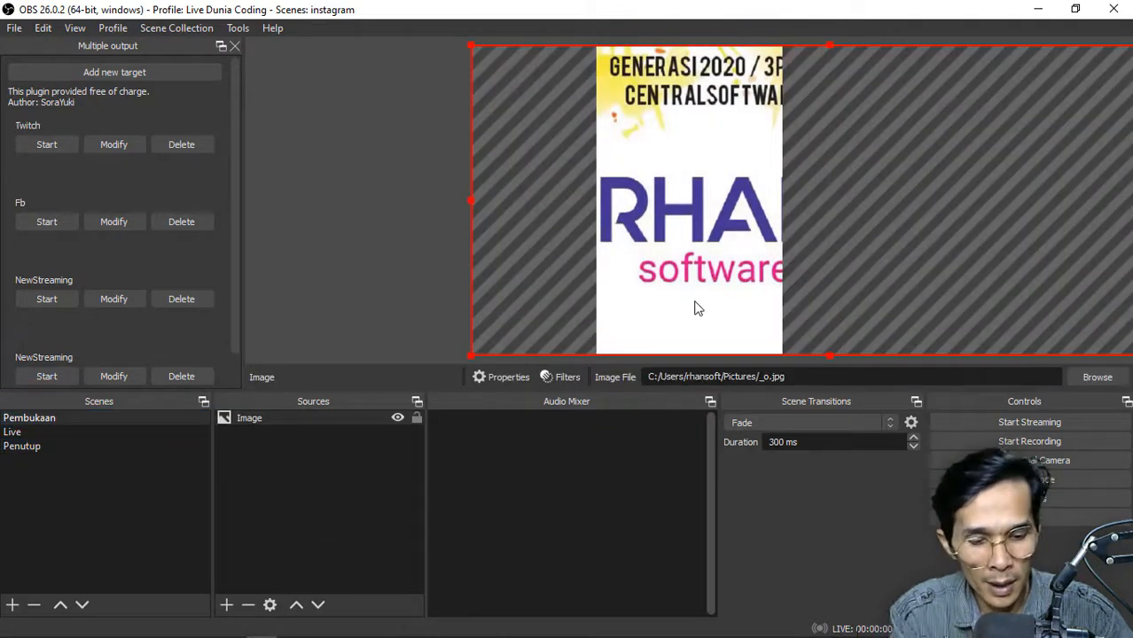
pyautogui.doubleClick(356, 414)
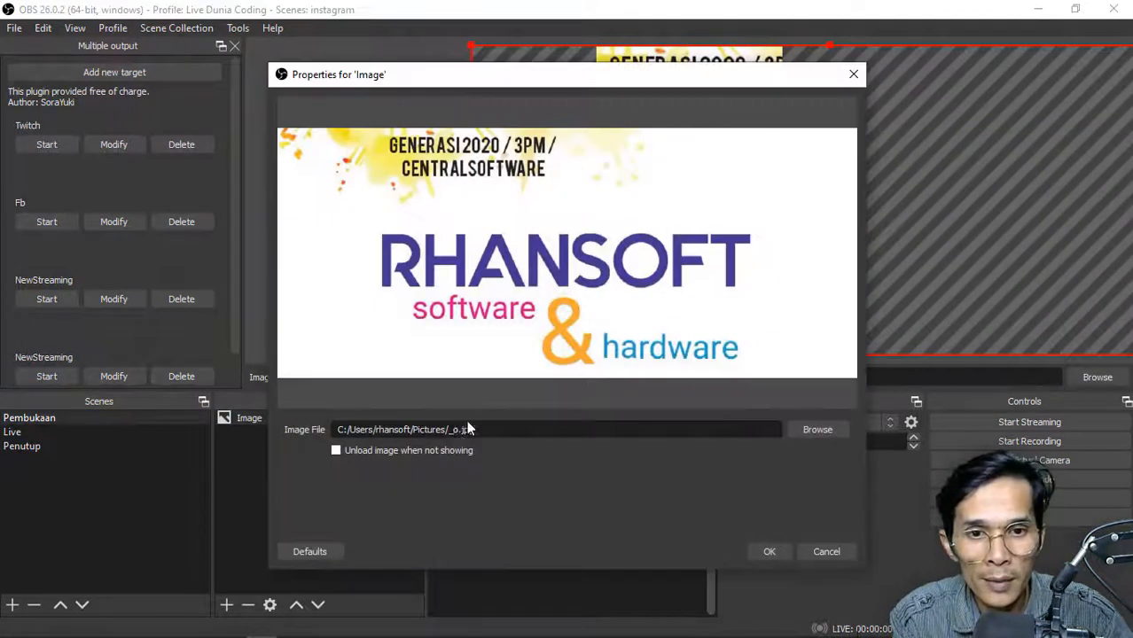
pyautogui.click(838, 430)
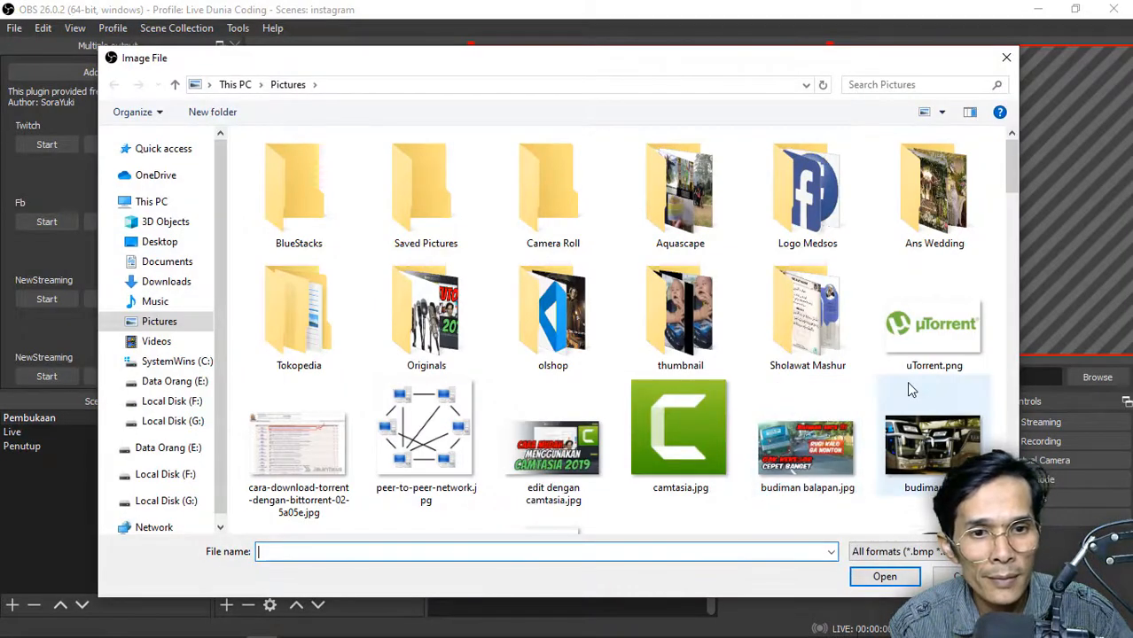
pyautogui.scroll(-1, 907, 385)
pyautogui.scroll(-3, 908, 389)
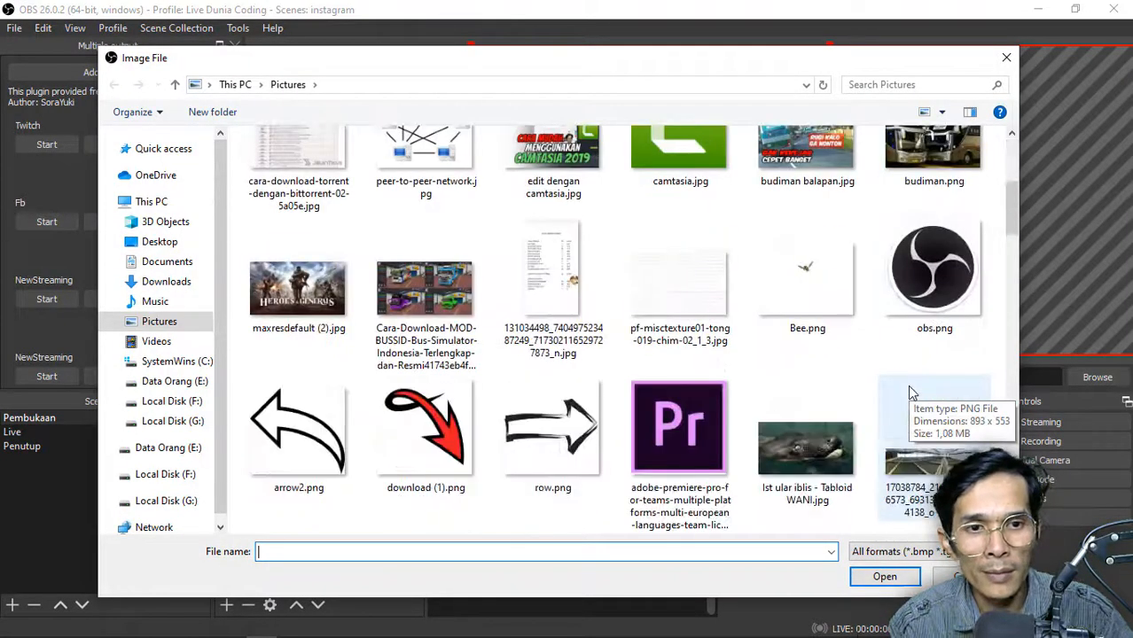
pyautogui.scroll(-2, 905, 390)
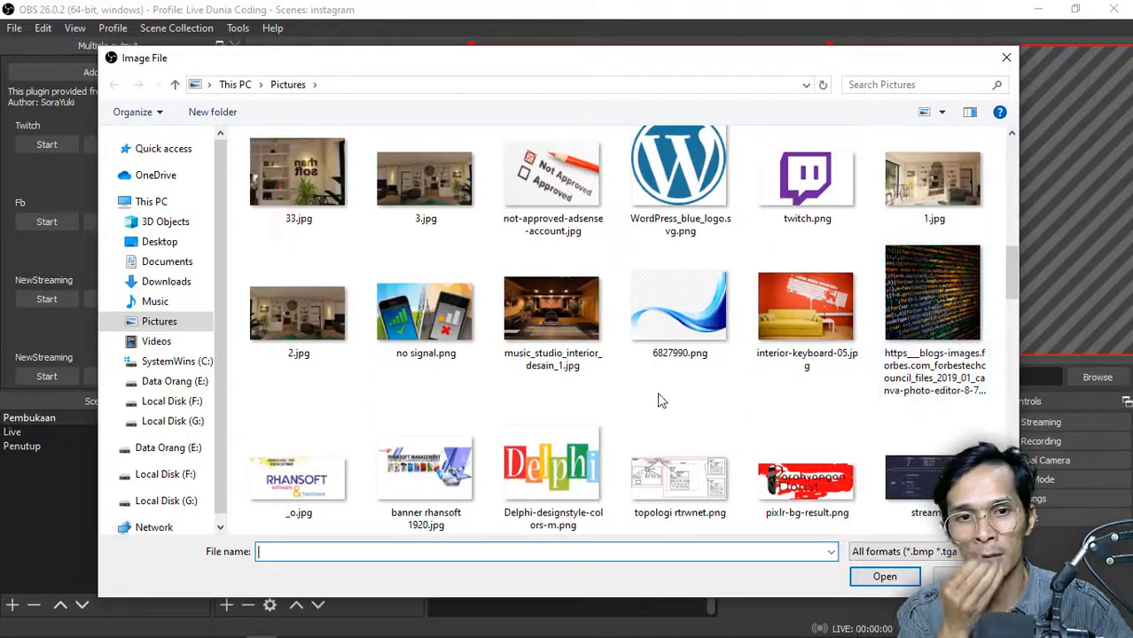
pyautogui.click(425, 474)
pyautogui.click(885, 576)
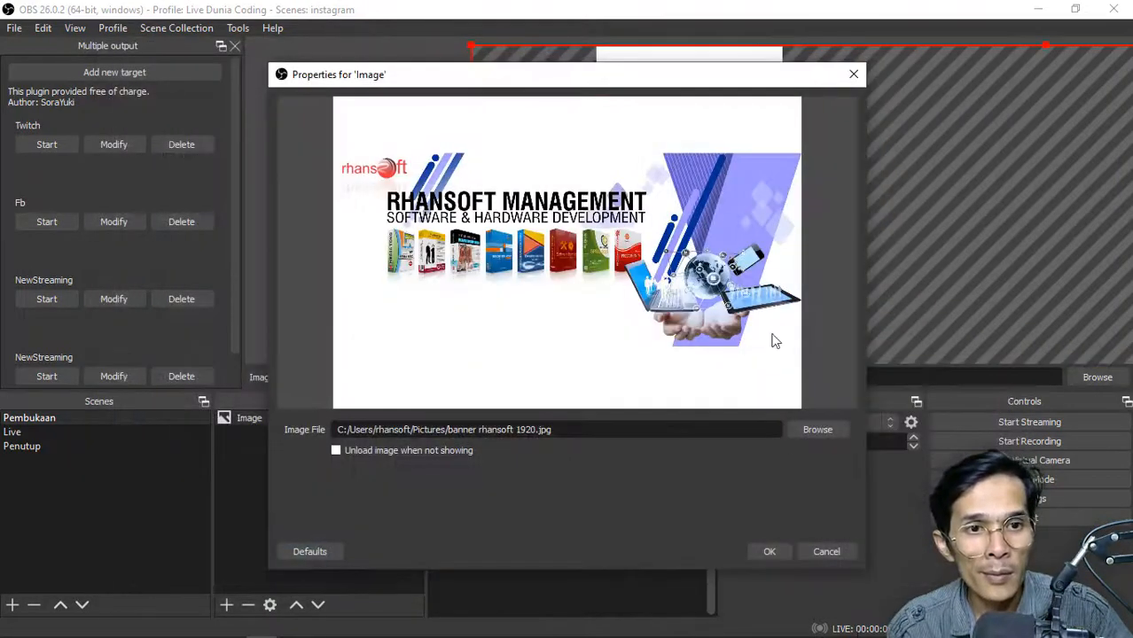
pyautogui.click(775, 553)
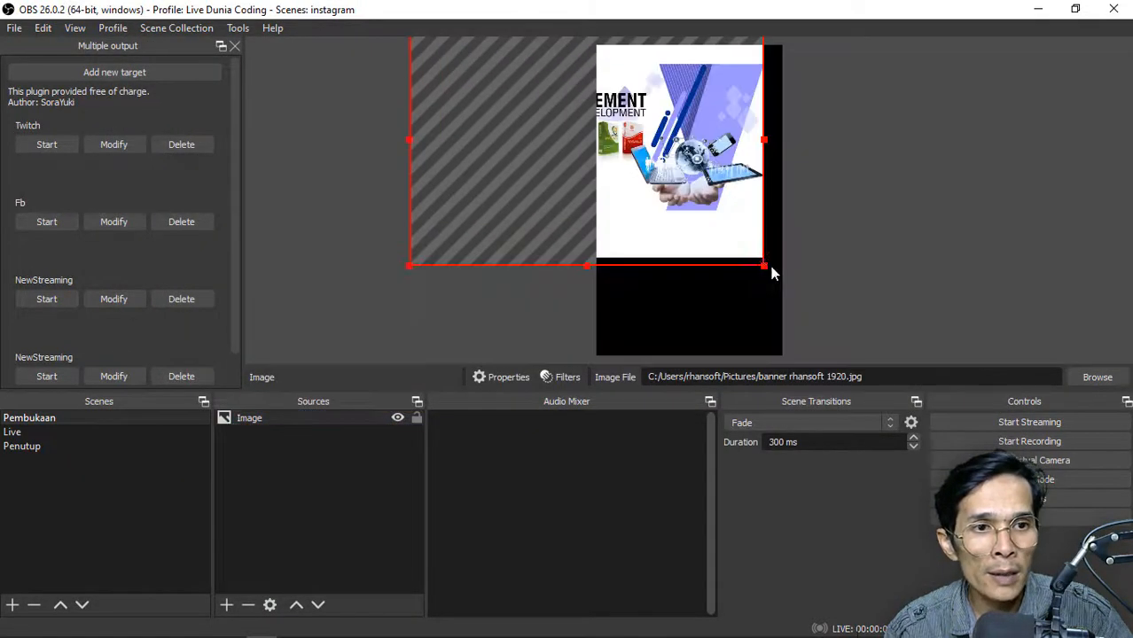
# Enlarge the banner image and shift it so its globe, phone and tablet graphics fill the canvas up to the right edge
pyautogui.moveTo(763, 265); pyautogui.dragTo(878, 403)
pyautogui.moveTo(674, 302); pyautogui.dragTo(544, 238)
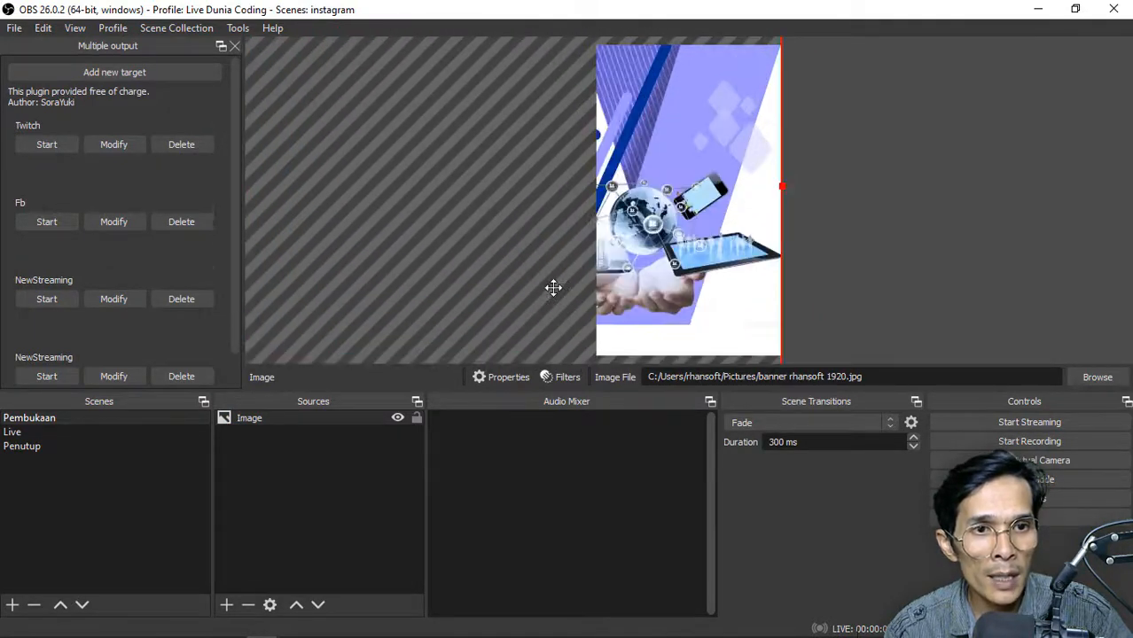
pyautogui.click(273, 512)
# Add a new Image source to the Pembukaan scene and load icon_rhansoft.png from the Logo Medsos folder
pyautogui.click(229, 608)
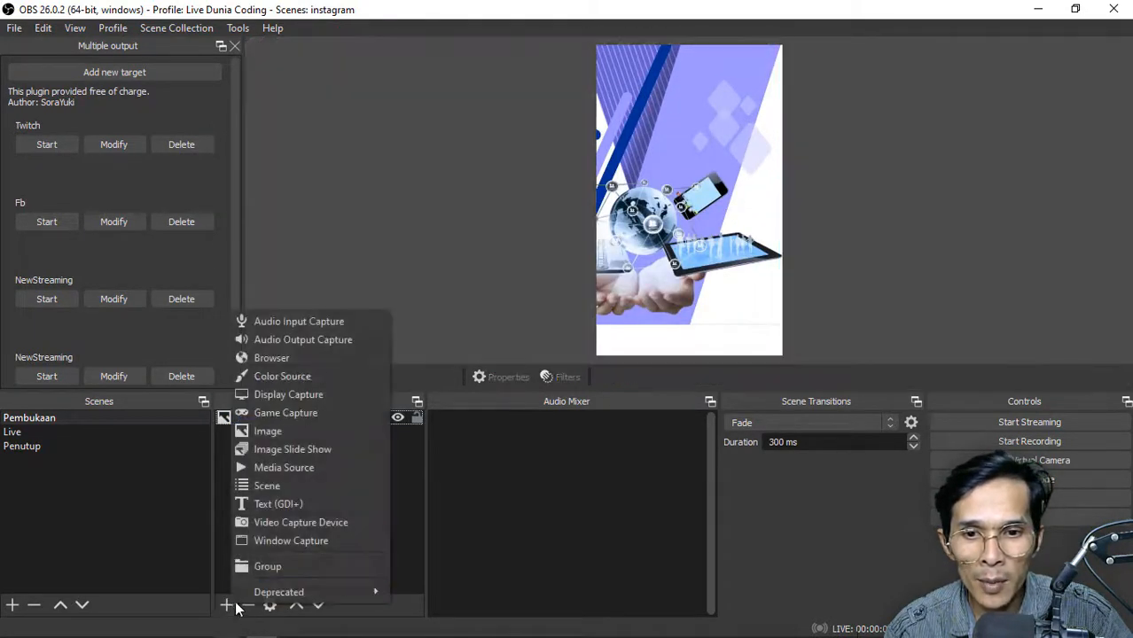
pyautogui.click(344, 433)
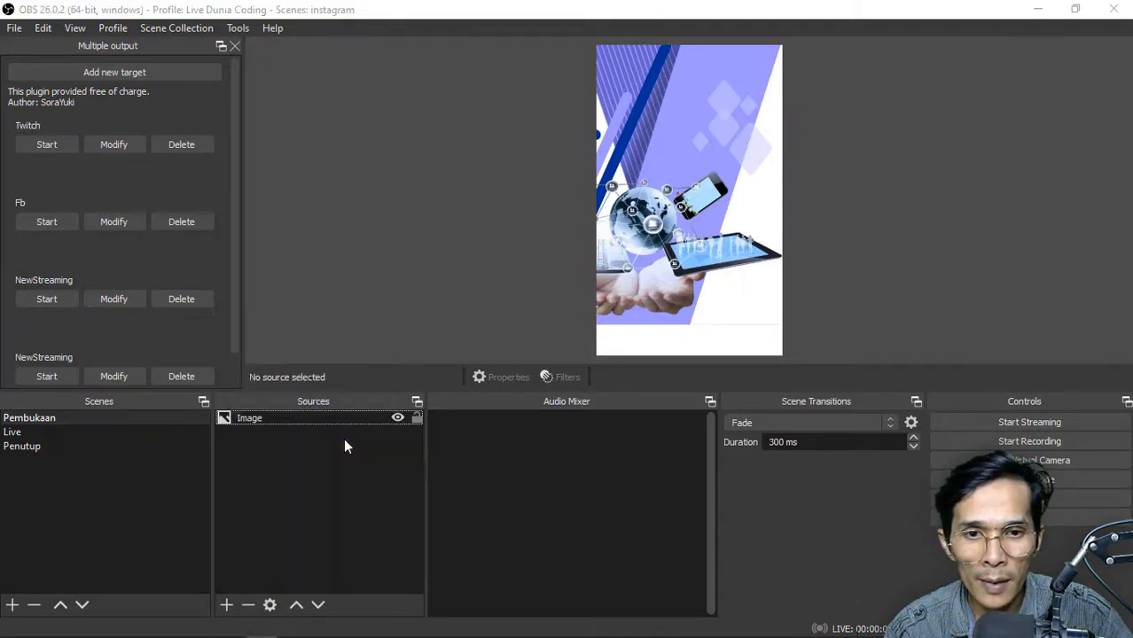
pyautogui.click(615, 444)
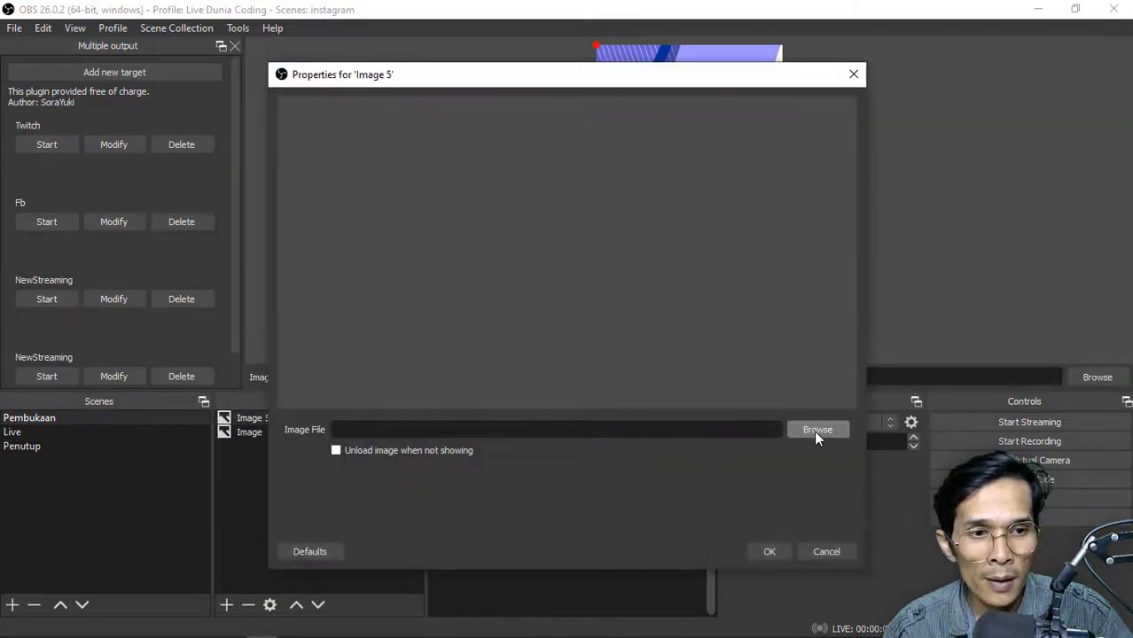
pyautogui.click(816, 433)
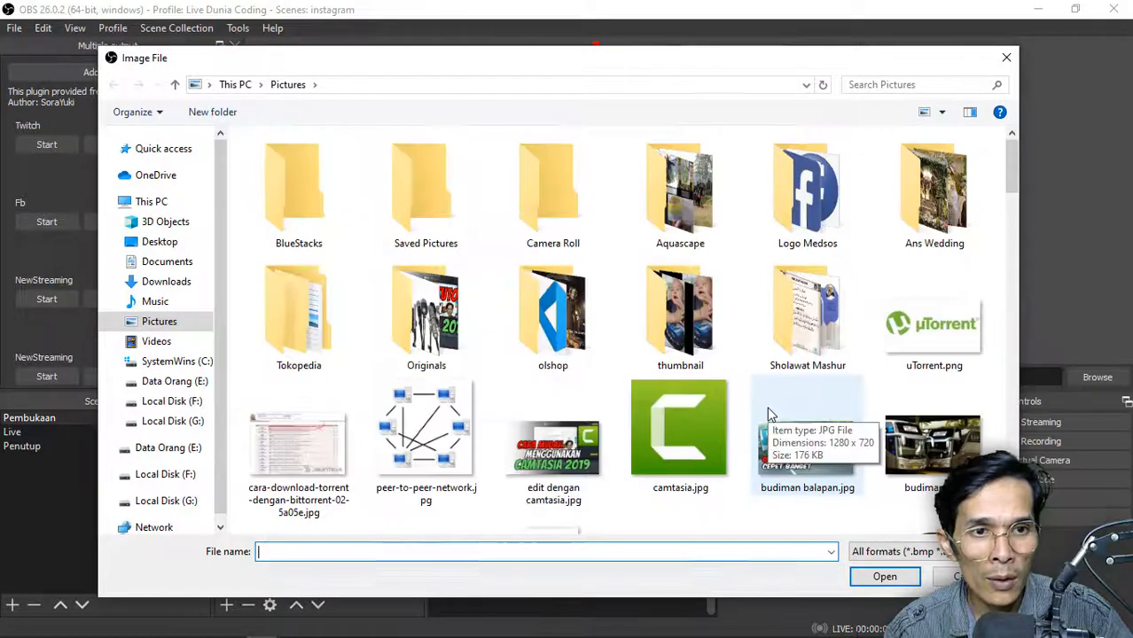
pyautogui.doubleClick(807, 191)
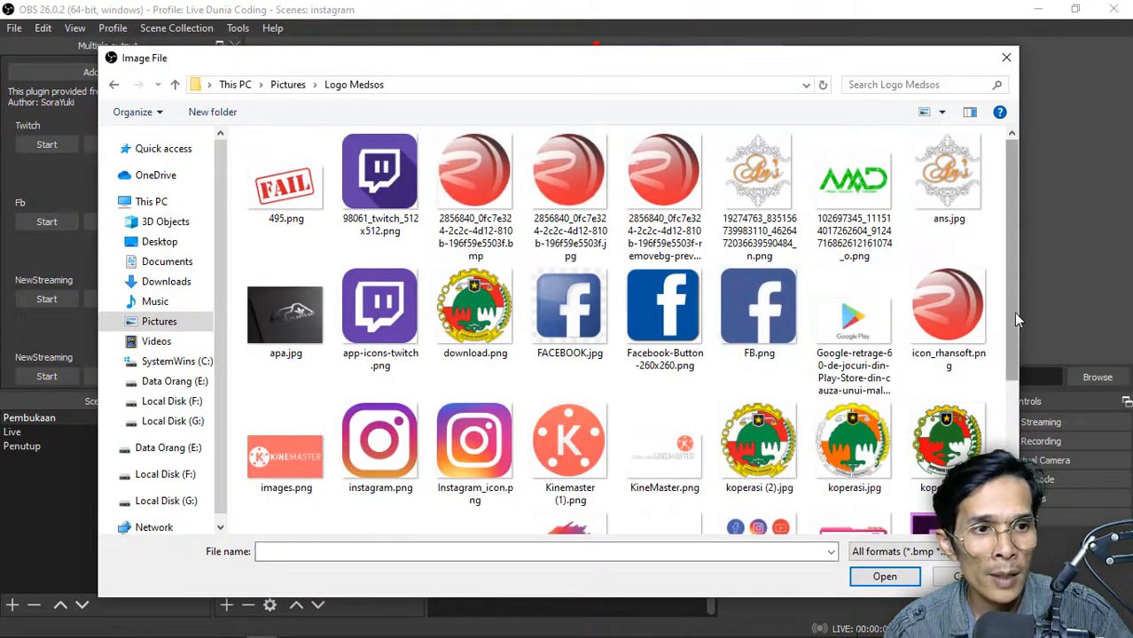
pyautogui.moveTo(1016, 314); pyautogui.dragTo(1021, 346)
pyautogui.click(978, 256)
pyautogui.click(885, 576)
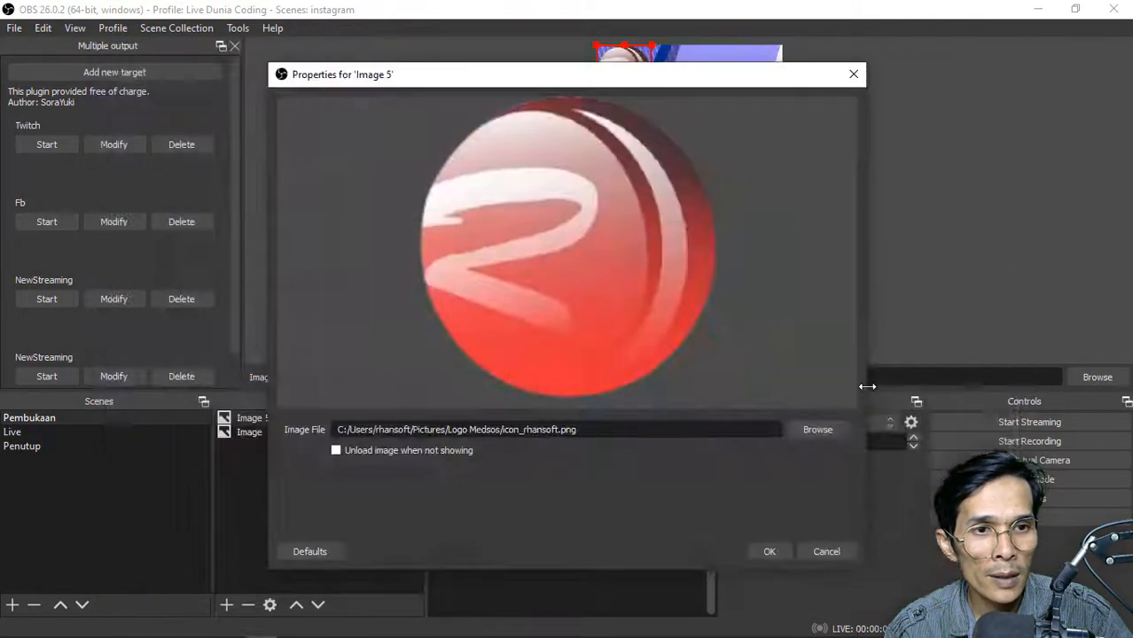
# Replace the new source's picture with logo-JuraganHotspot.png from the Logo Medsos folder and accept its properties
pyautogui.click(814, 429)
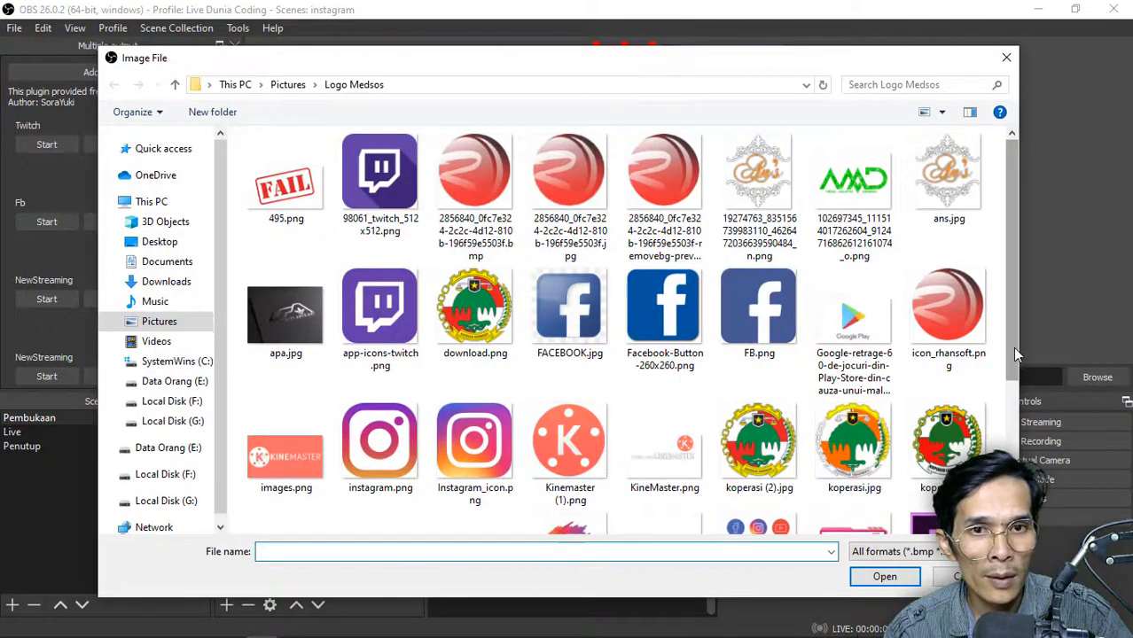
pyautogui.moveTo(1012, 346); pyautogui.dragTo(1017, 455)
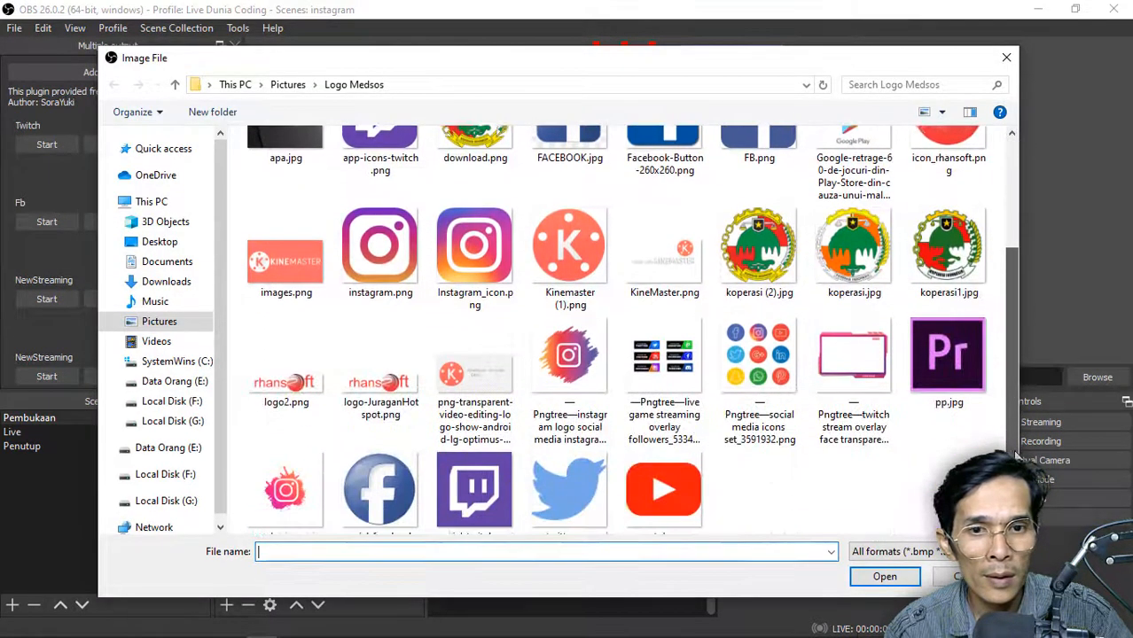
pyautogui.click(380, 383)
pyautogui.click(873, 577)
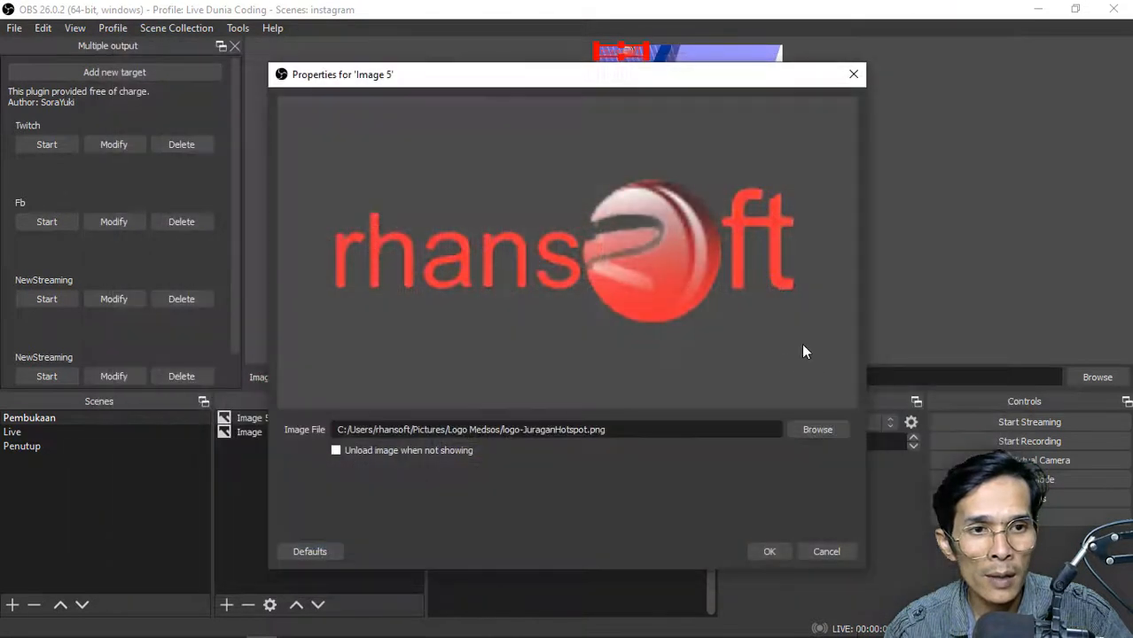
pyautogui.click(770, 552)
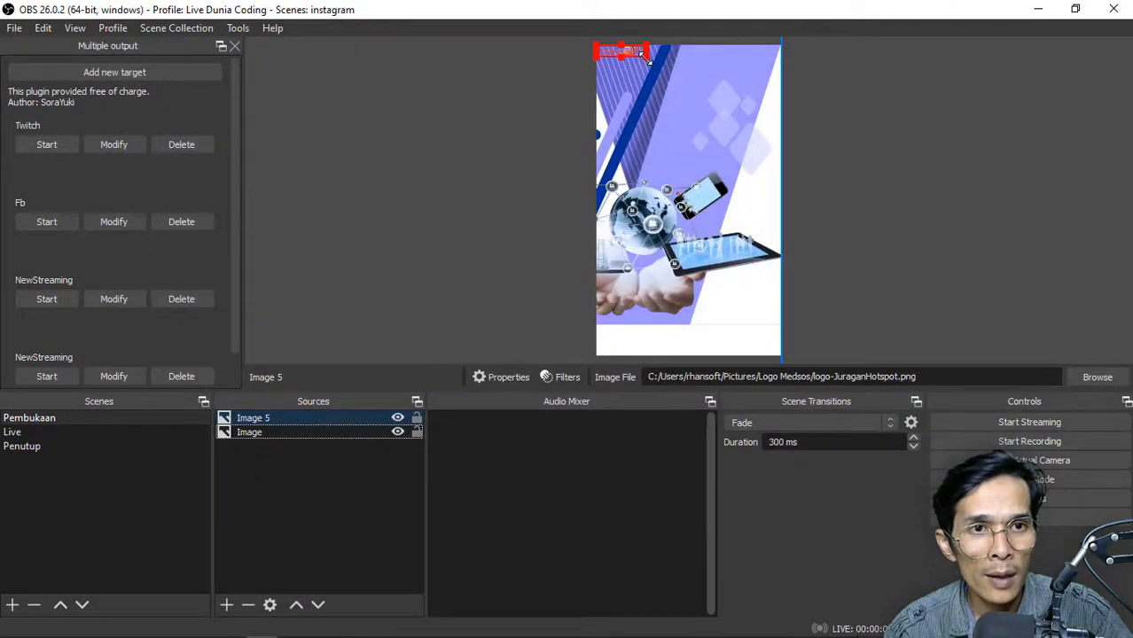
# Enlarge the rhansoft logo and place it in the white area near the canvas's lower-right corner
pyautogui.moveTo(649, 60); pyautogui.dragTo(745, 91)
pyautogui.moveTo(685, 69); pyautogui.dragTo(701, 177)
pyautogui.moveTo(713, 243); pyautogui.dragTo(701, 324)
pyautogui.click(47, 420)
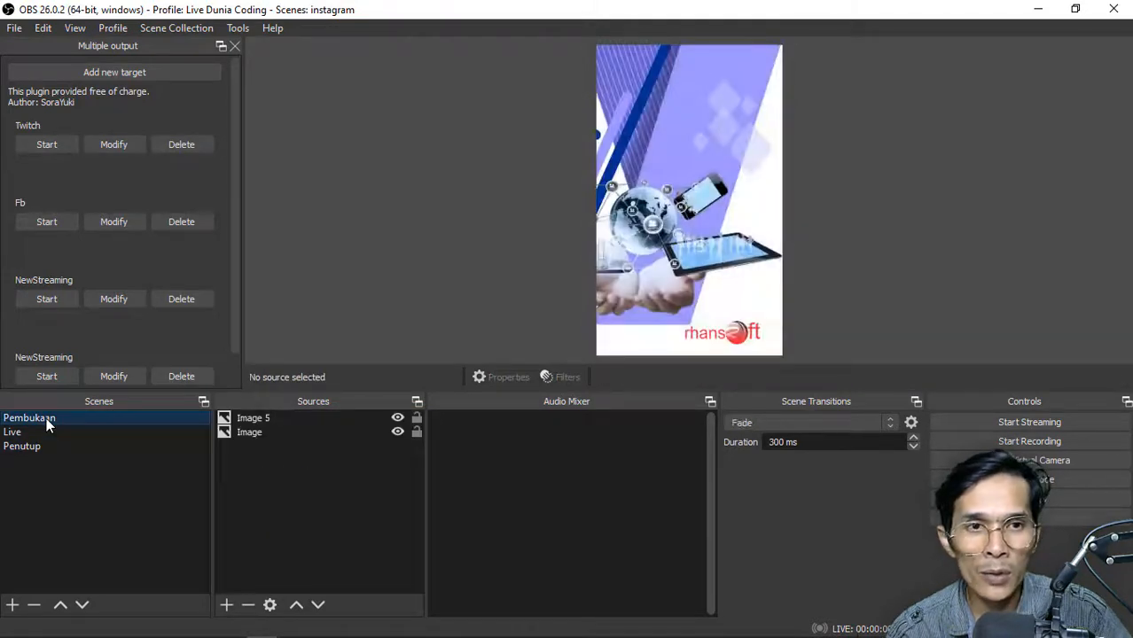
# Remove the Penutup scene
pyautogui.click(37, 446)
pyautogui.press('Delete')
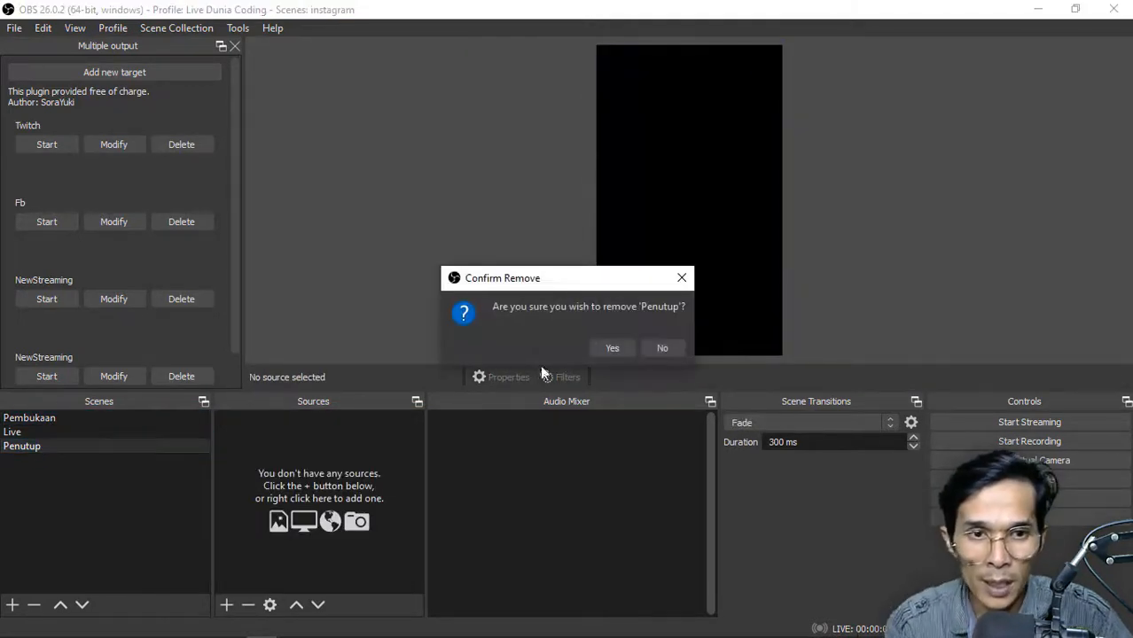
pyautogui.click(605, 347)
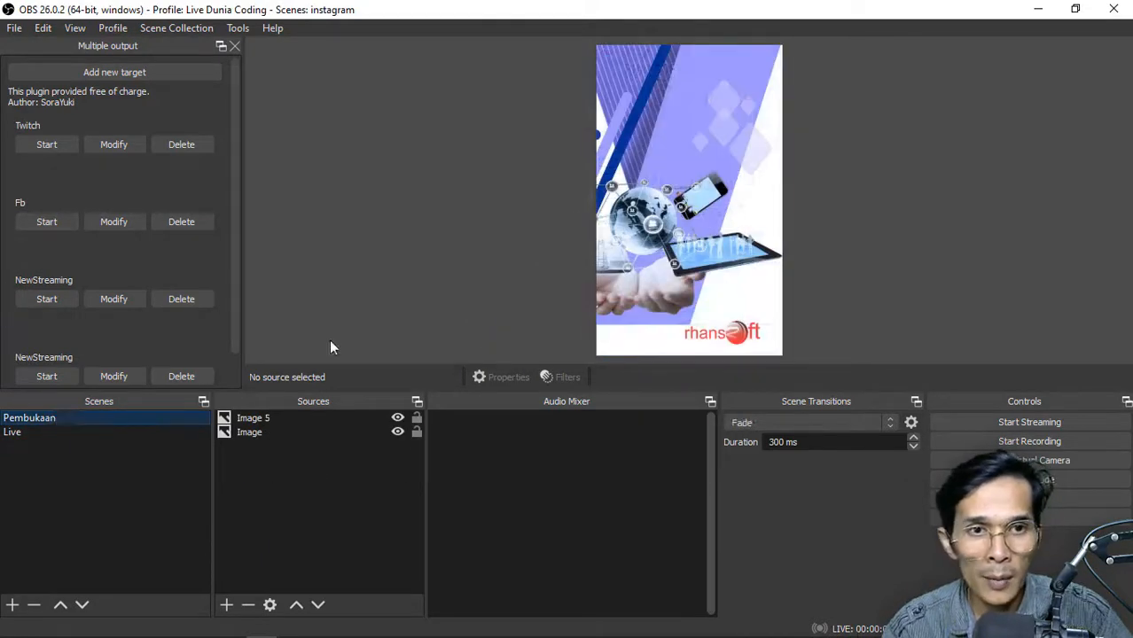
# Add a Text (GDI+) source to the Pembukaan scene reading STREAMING NOW
pyautogui.click(226, 605)
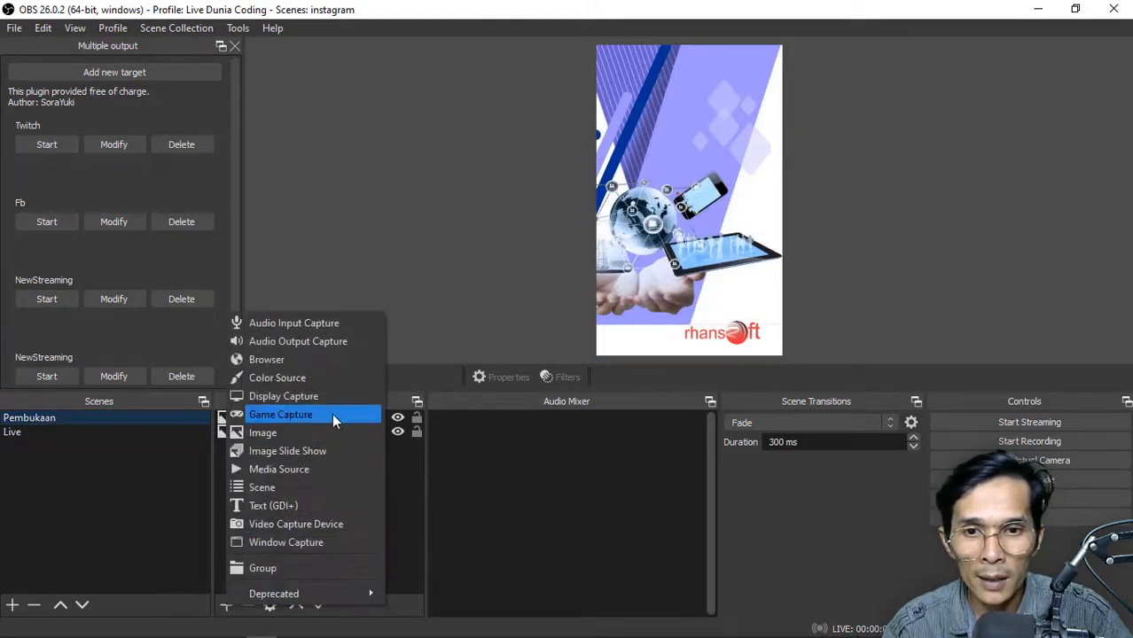
pyautogui.click(320, 506)
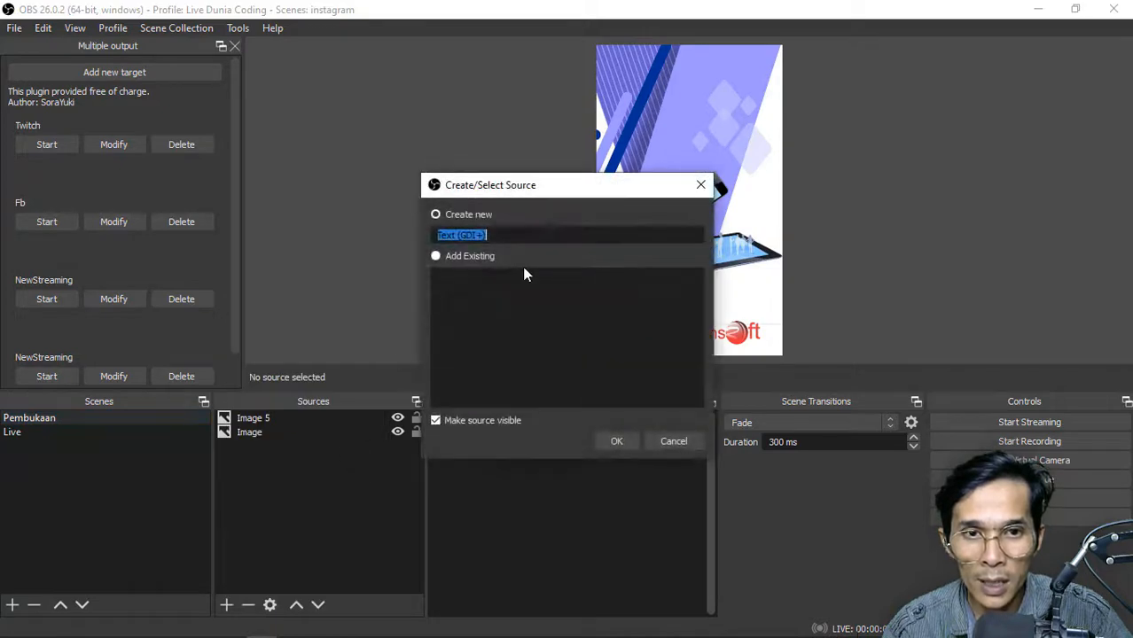
pyautogui.click(608, 440)
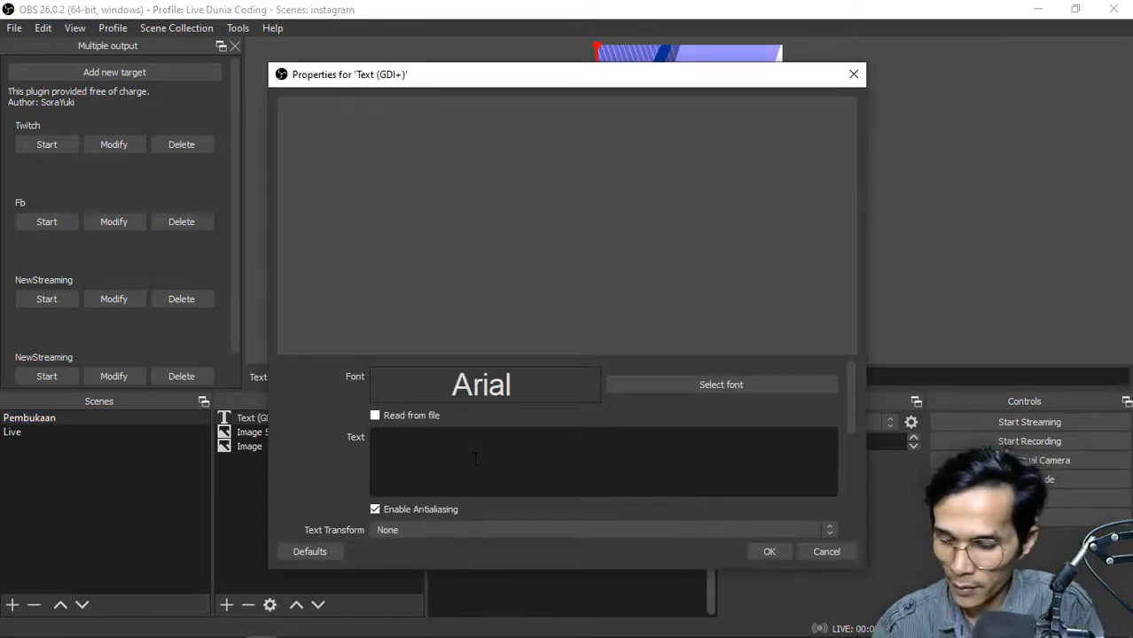
pyautogui.write('STRI')
pyautogui.press('BackSpace')
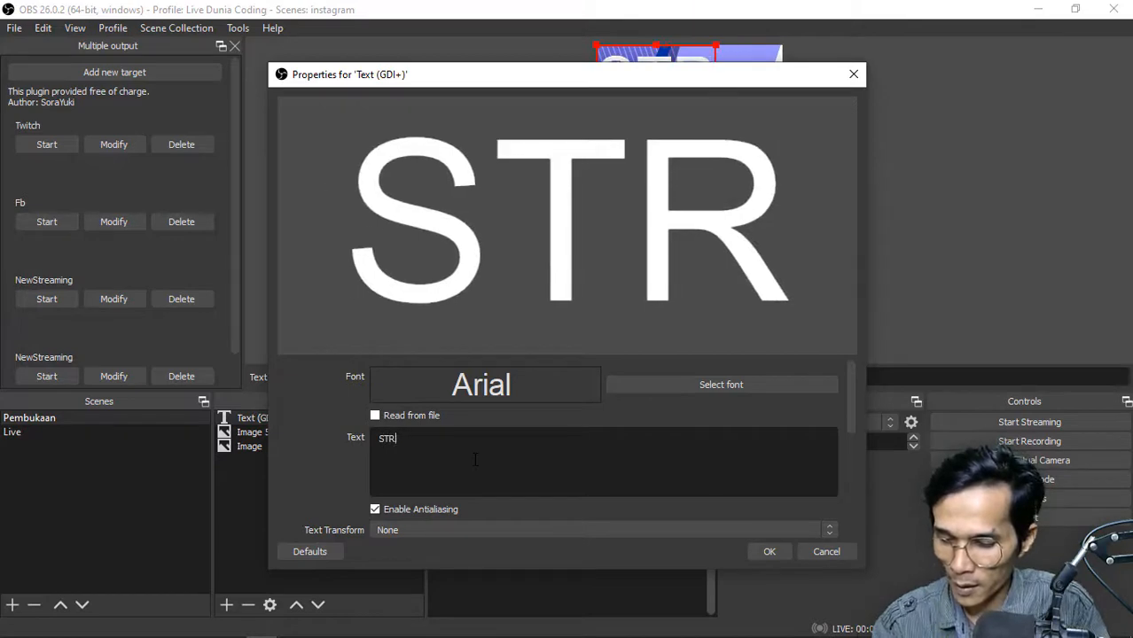
pyautogui.write('EAMING NOW')
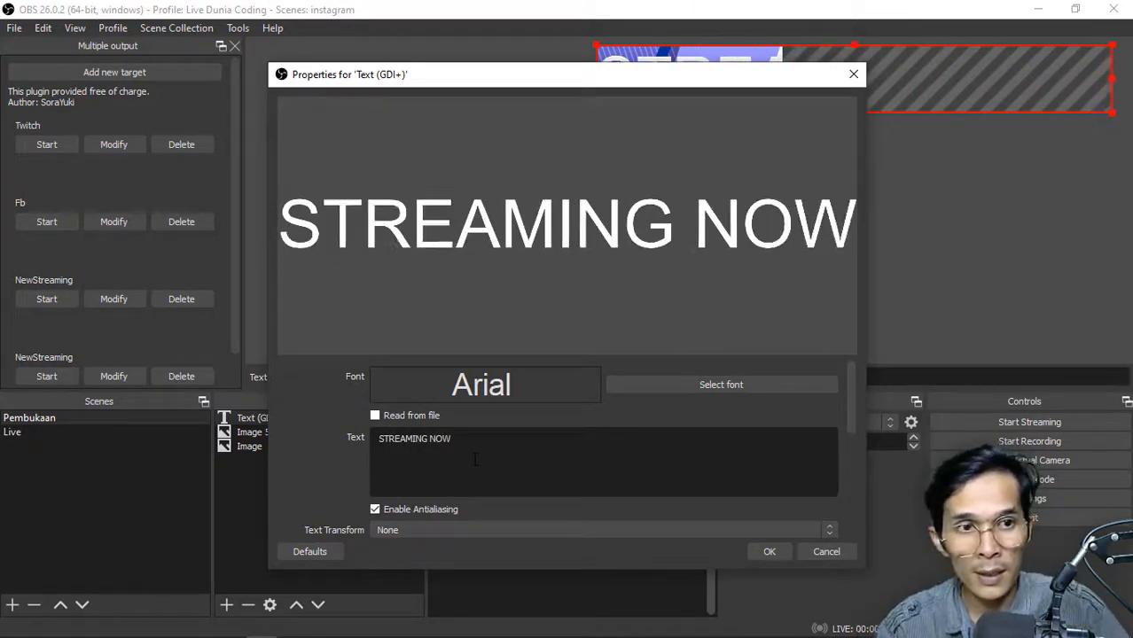
pyautogui.click(770, 551)
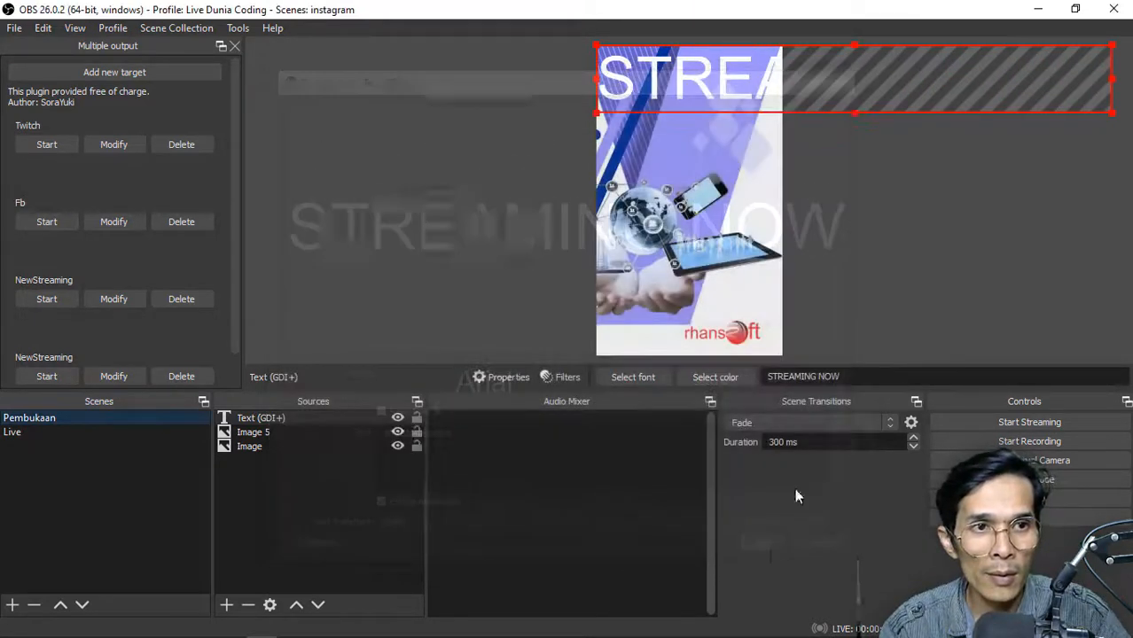
# Shrink the STREAMING NOW text to fit within the canvas width and place it just above the globe and phone graphics
pyautogui.moveTo(1116, 77); pyautogui.dragTo(772, 105)
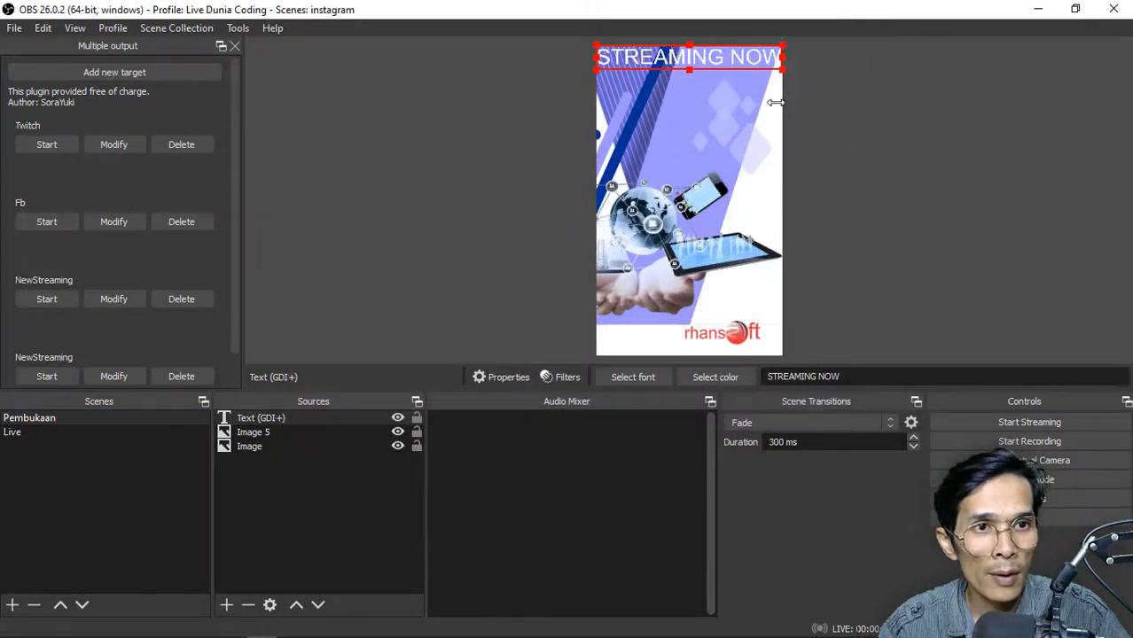
pyautogui.moveTo(747, 56); pyautogui.dragTo(742, 163)
pyautogui.click(903, 167)
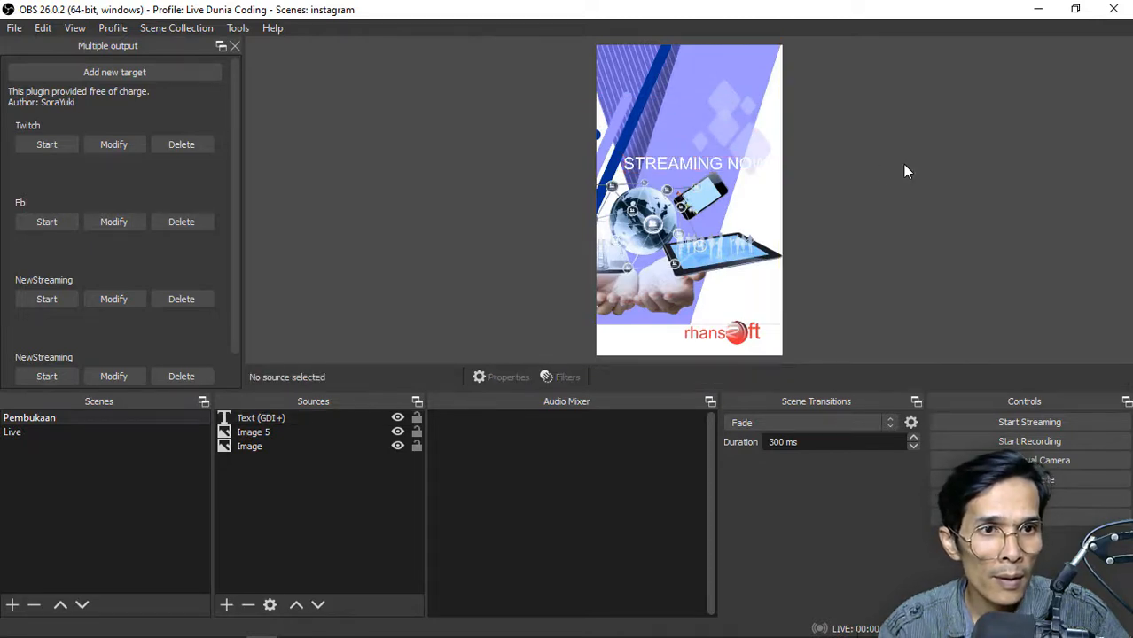
# Change the font of the STREAMING NOW text to Arial Black Regular
pyautogui.click(746, 169)
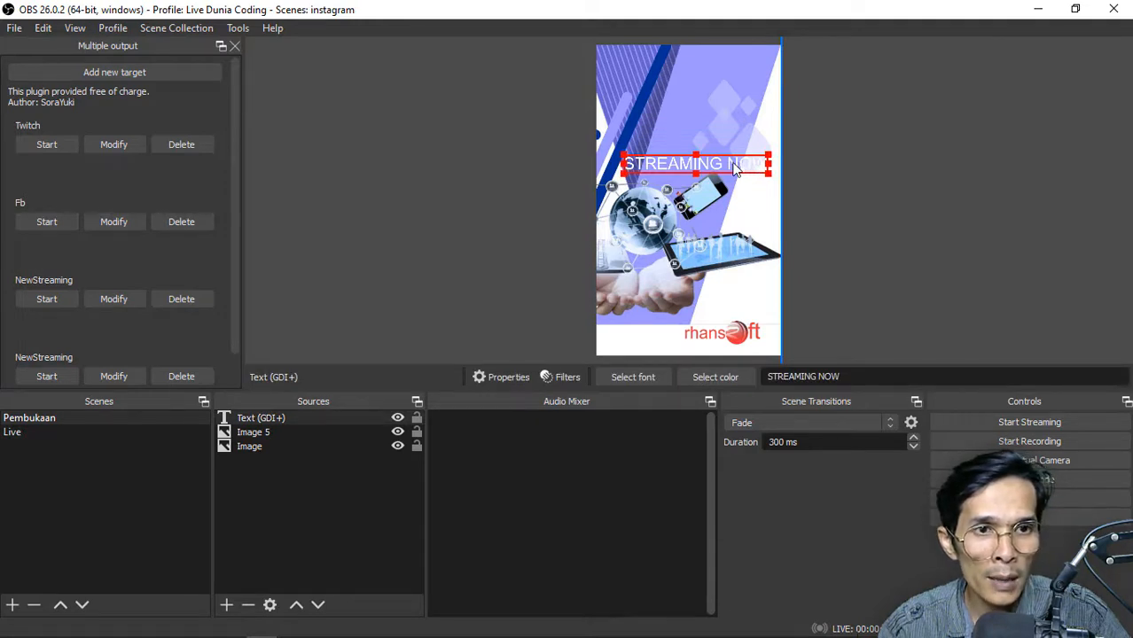
pyautogui.rightClick(297, 418)
pyautogui.click(312, 419)
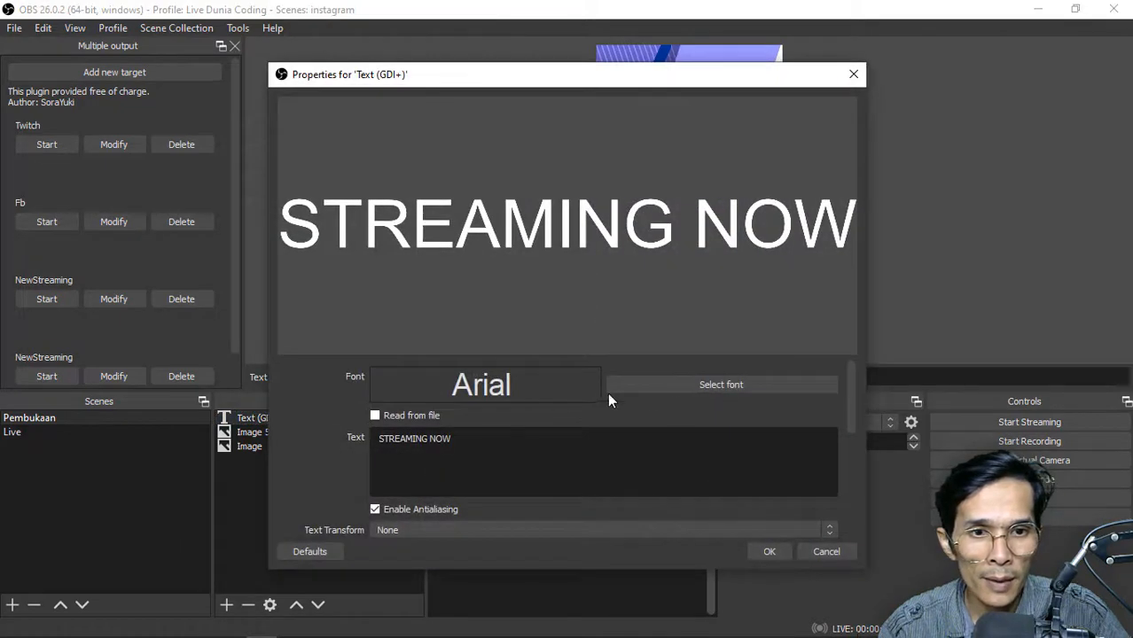
pyautogui.click(681, 388)
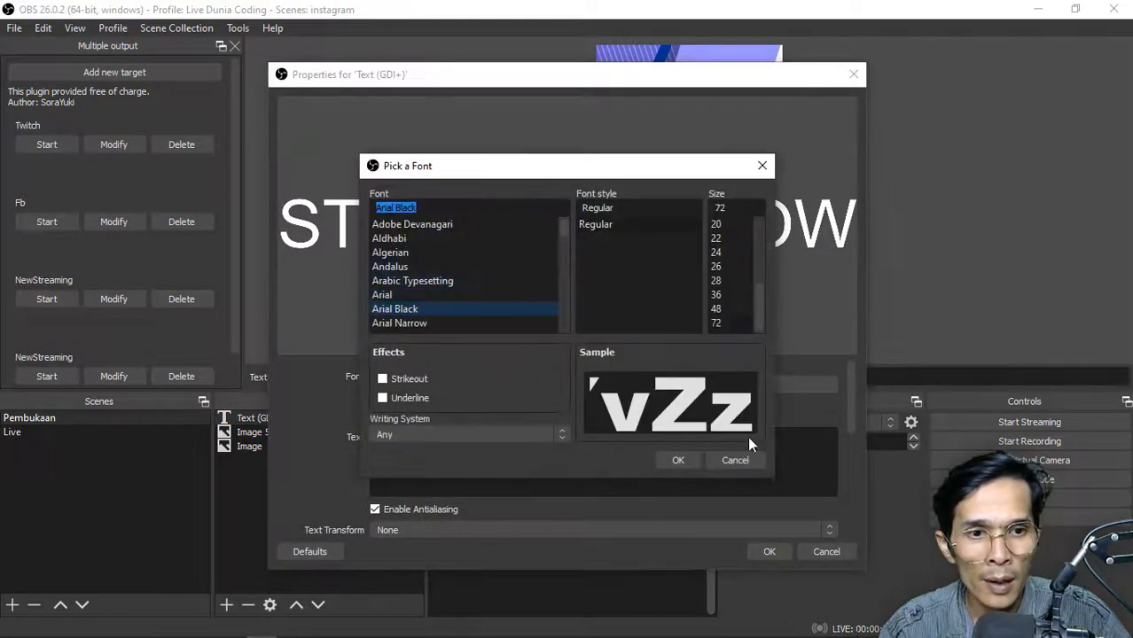
pyautogui.click(679, 460)
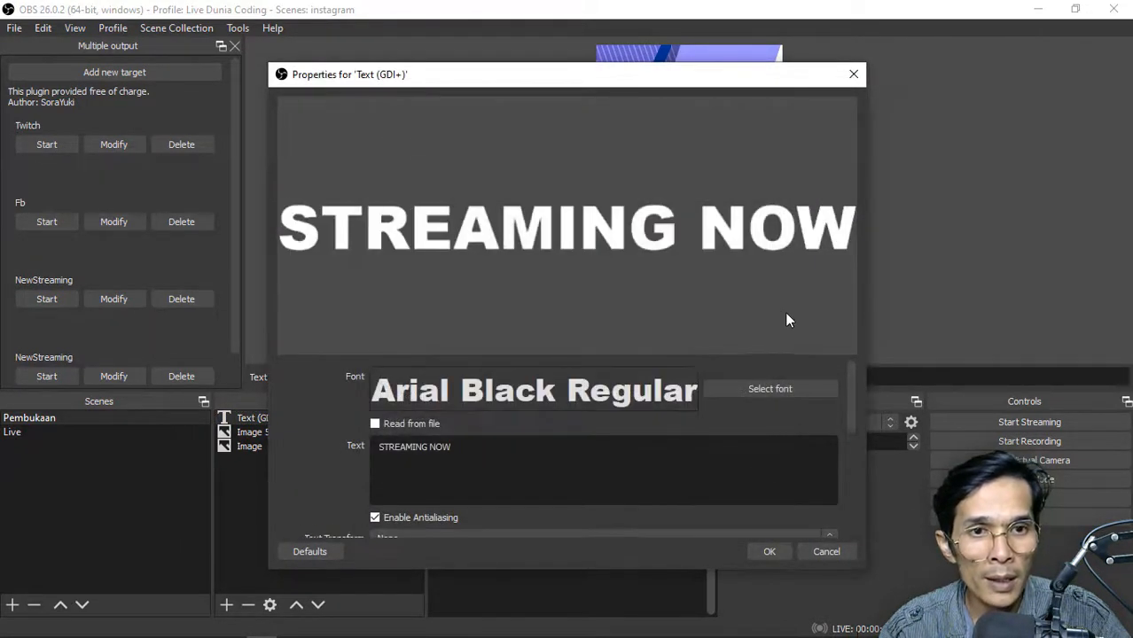
# Apply the font change and resize the STREAMING NOW text to nearly the canvas width above the globe and phone graphics
pyautogui.click(776, 552)
pyautogui.click(875, 261)
pyautogui.click(652, 161)
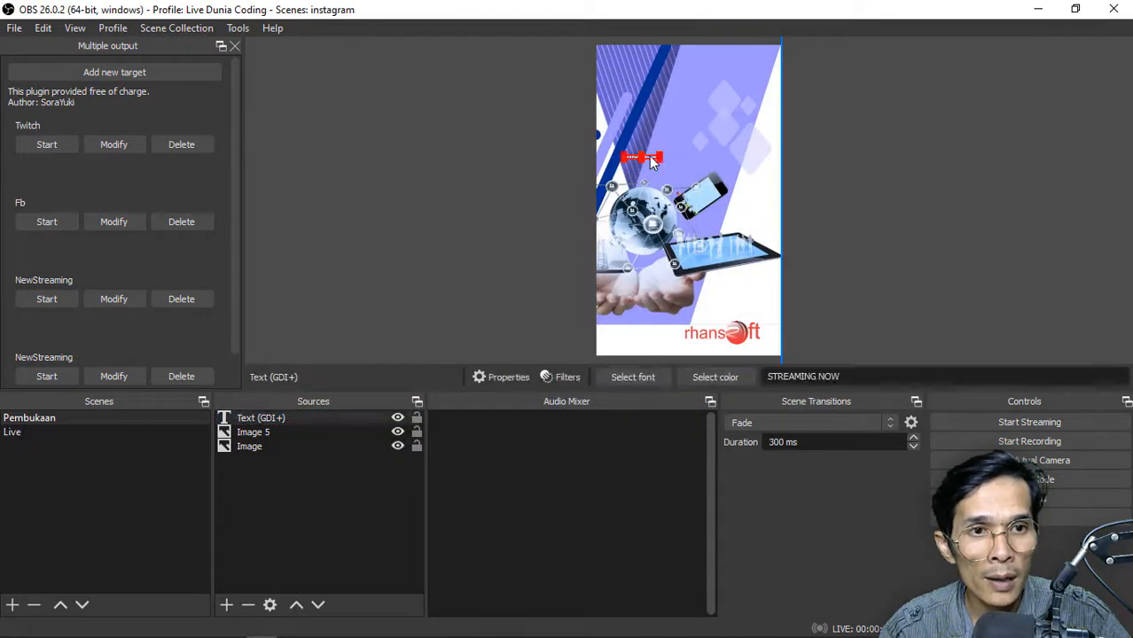
pyautogui.moveTo(662, 161); pyautogui.dragTo(651, 180)
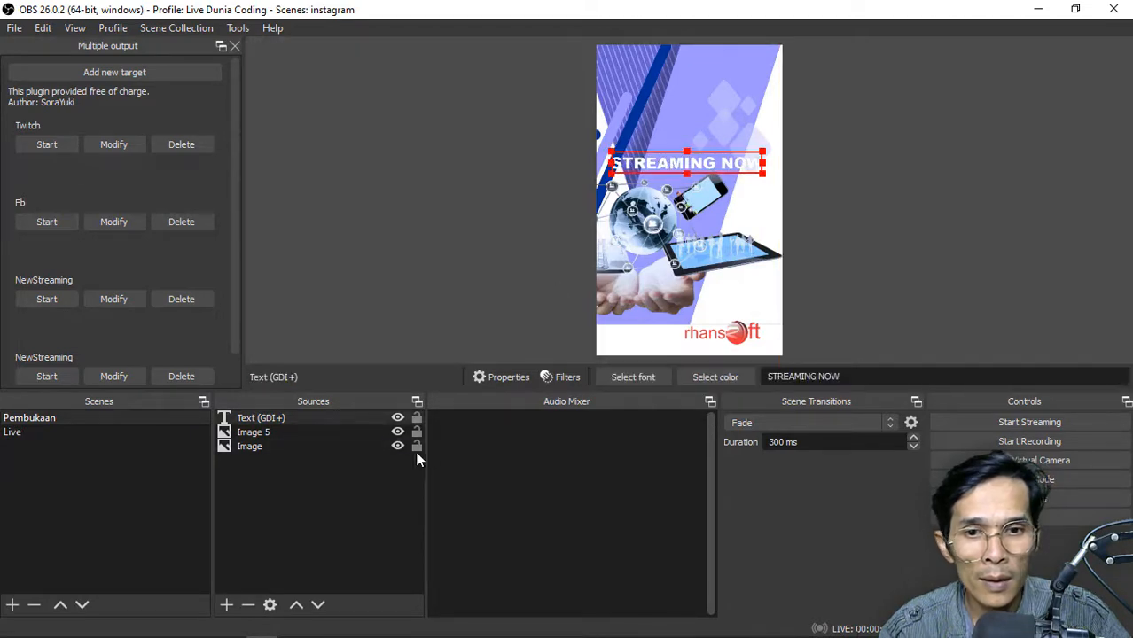
# Break the STREAMING NOW text into two lines and move it to the upper part of the canvas
pyautogui.doubleClick(334, 414)
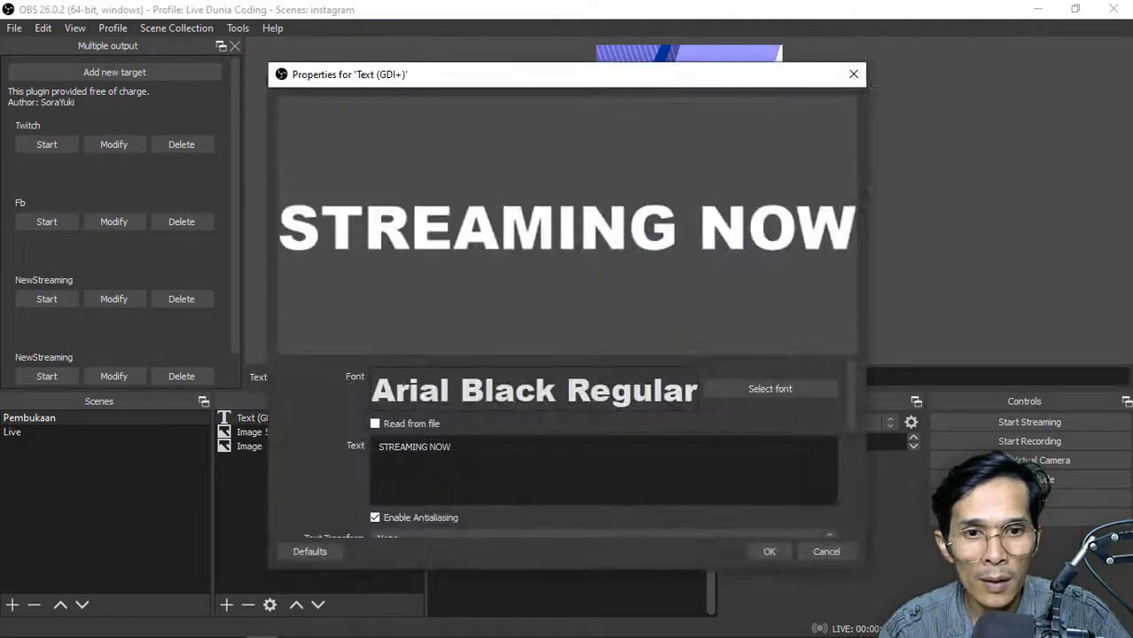
pyautogui.press('Return')
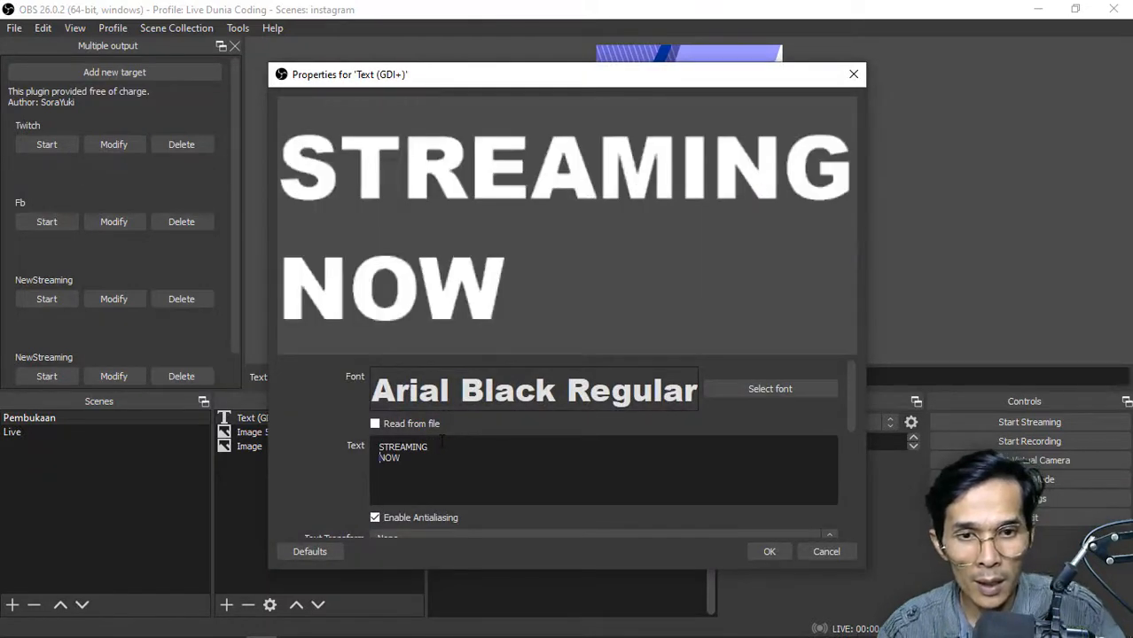
pyautogui.click(775, 549)
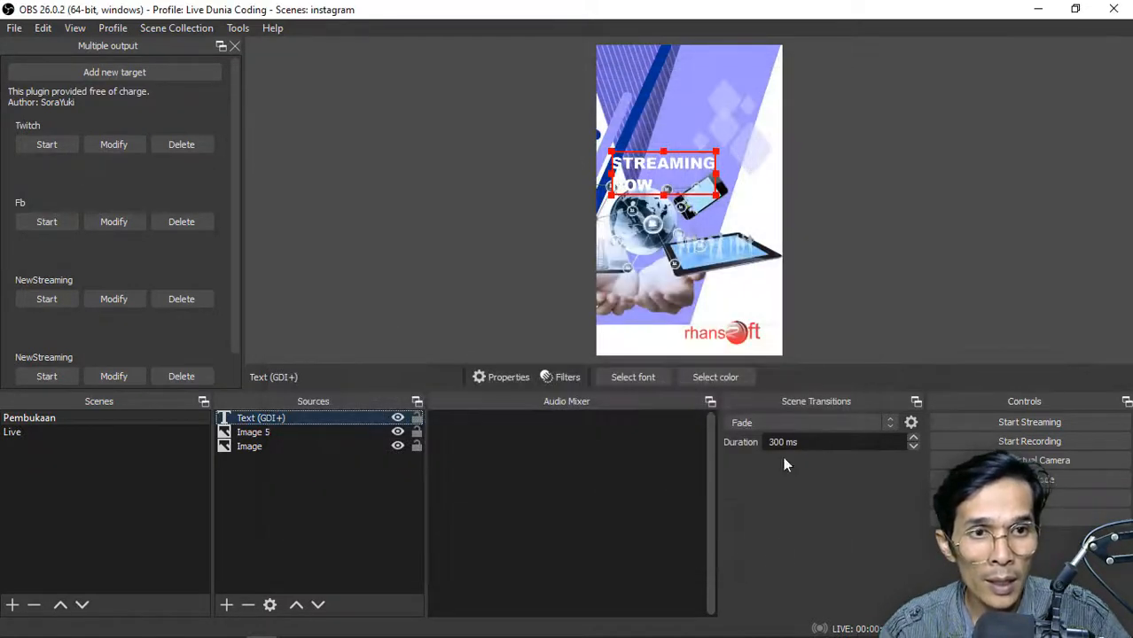
pyautogui.moveTo(690, 142); pyautogui.dragTo(682, 140)
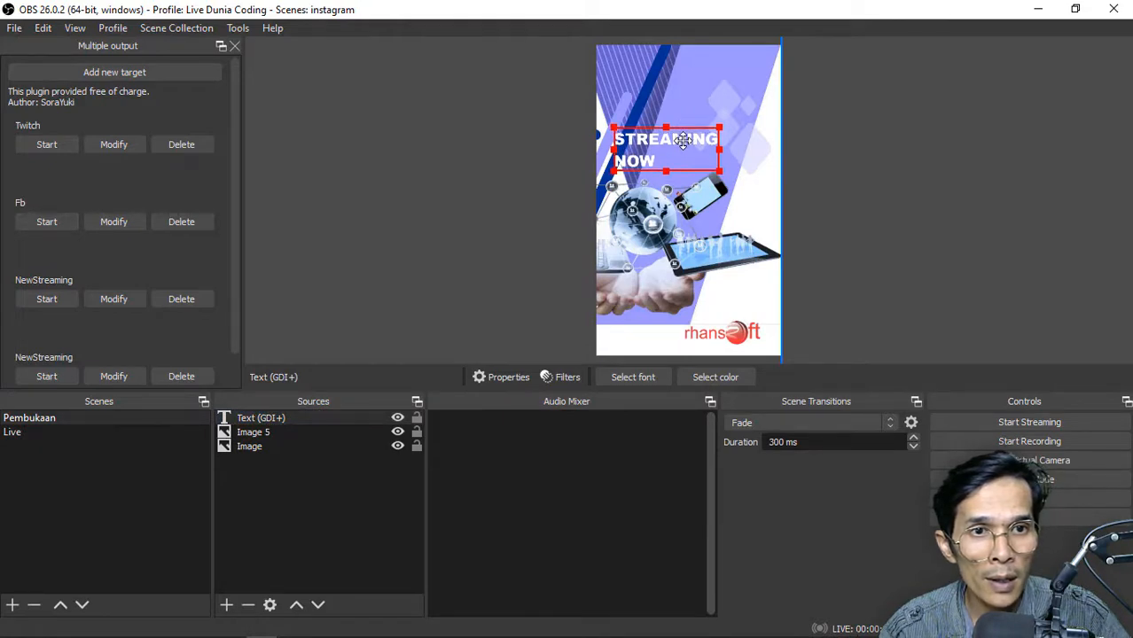
pyautogui.moveTo(666, 139); pyautogui.dragTo(667, 86)
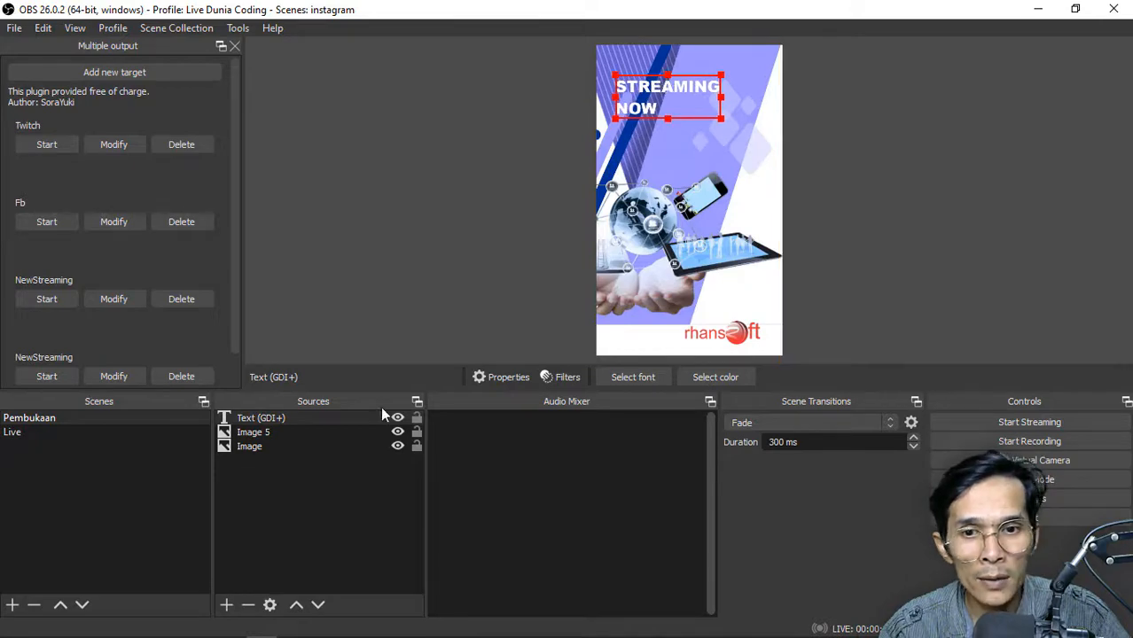
# Add a second Text (GDI+) source to the Pembukaan scene reading Bahas Tentang Cara Membuat Website e-Commerce, split after Cara
pyautogui.click(227, 606)
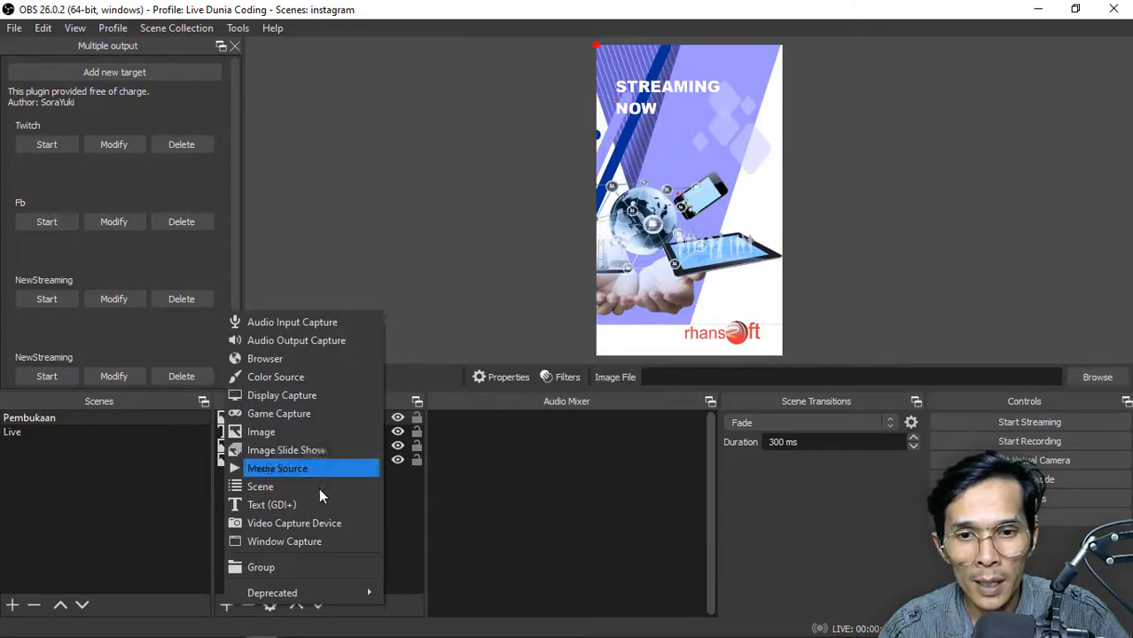
pyautogui.click(309, 511)
pyautogui.click(616, 441)
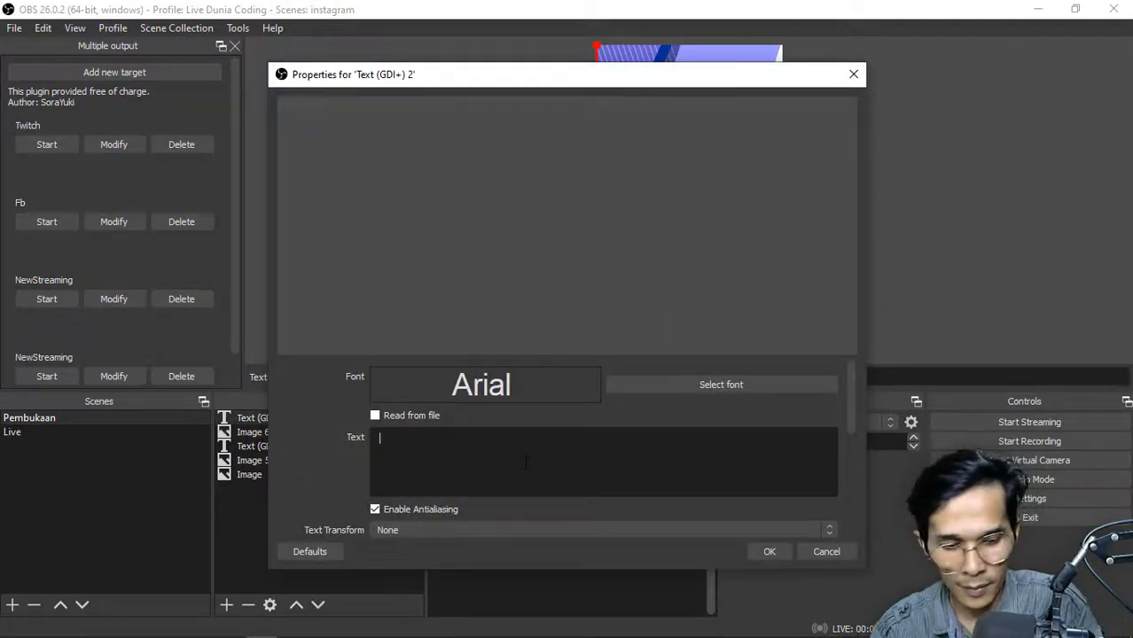
pyautogui.write('Bahas te')
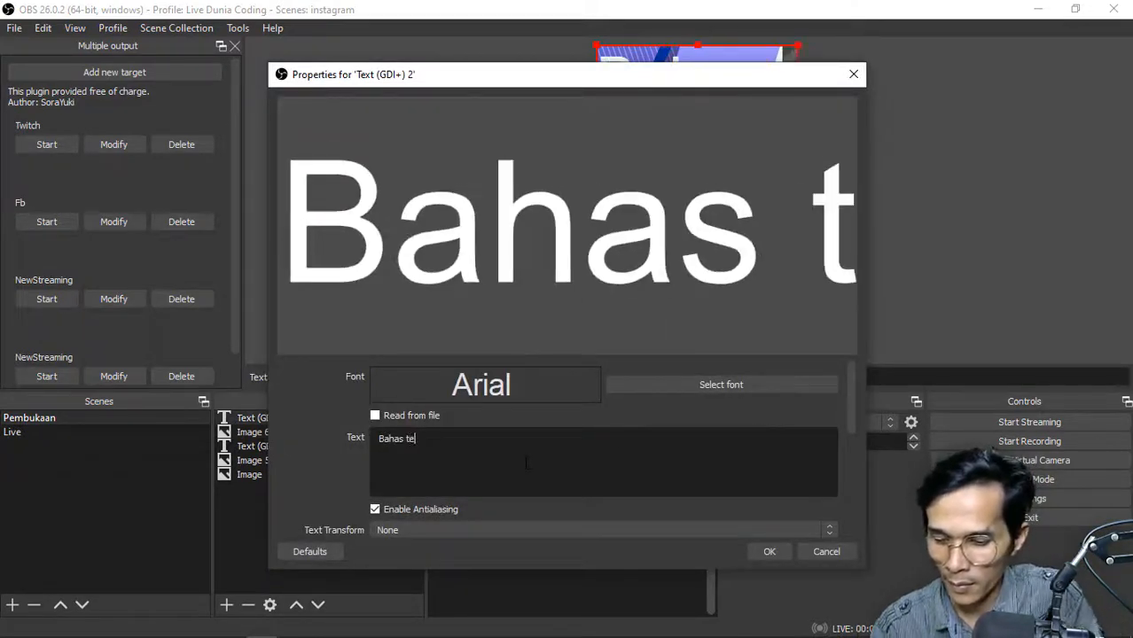
pyautogui.write('ntang e-')
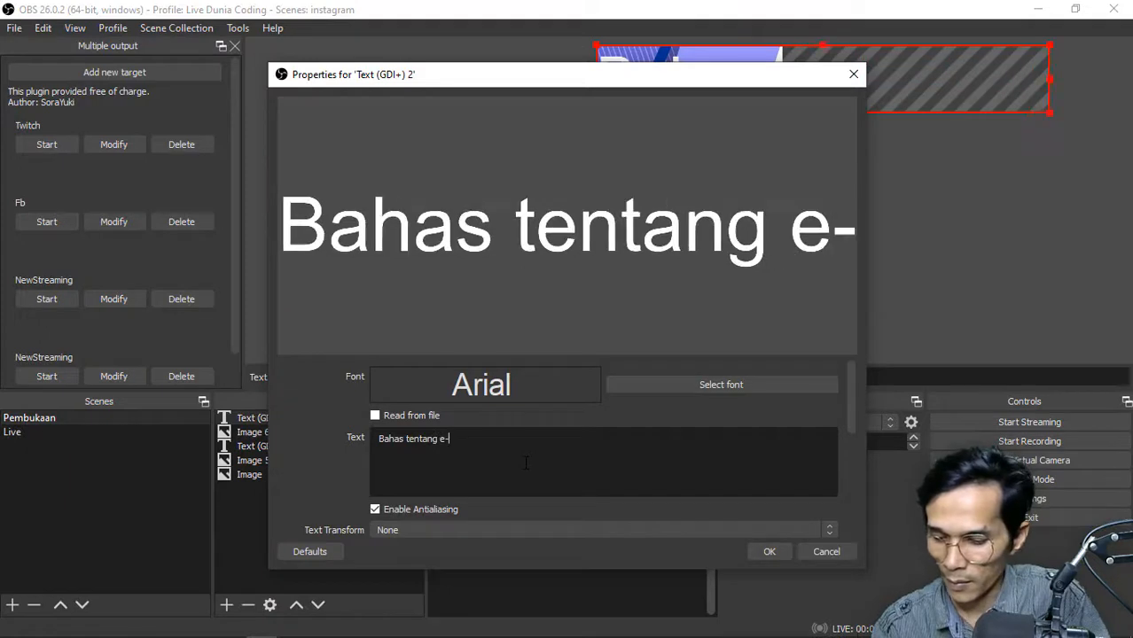
pyautogui.write('Commerce')
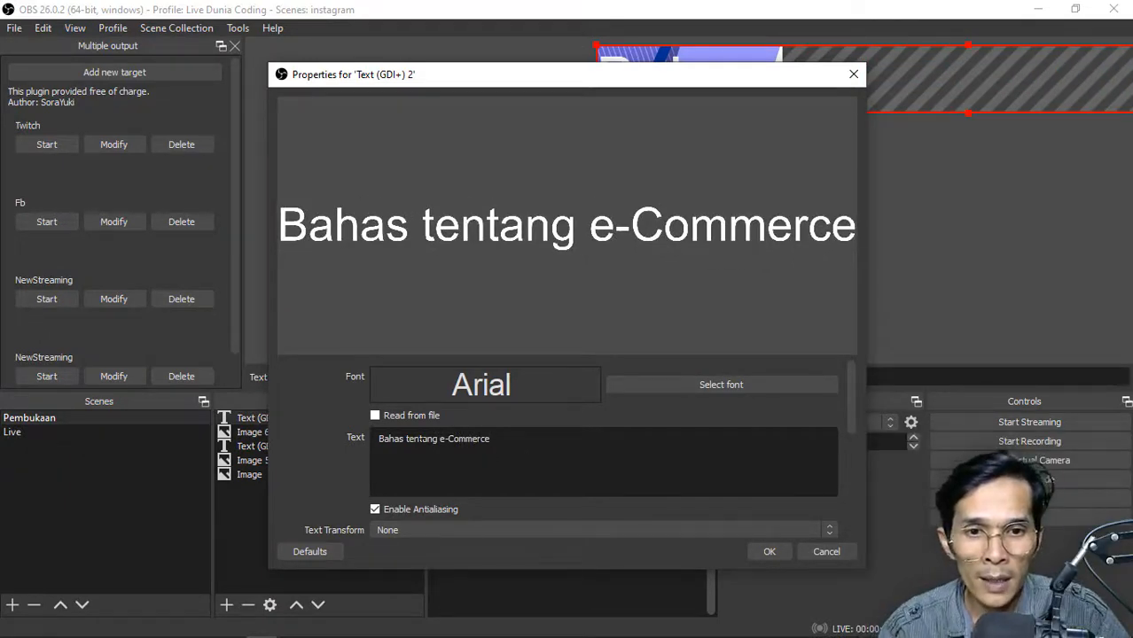
pyautogui.write('T')
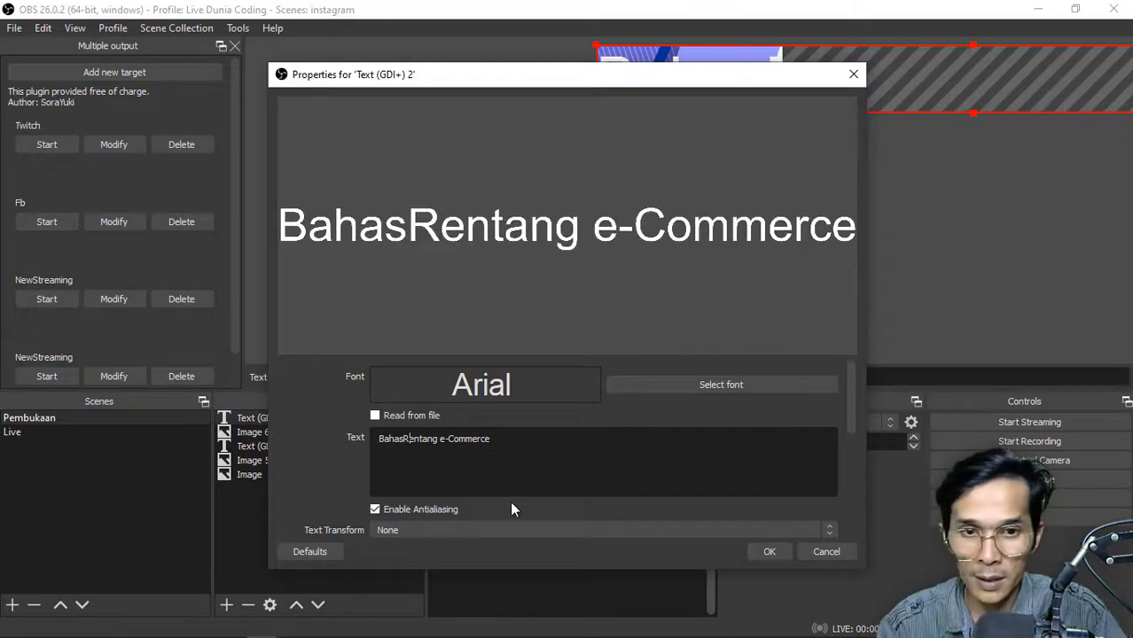
pyautogui.press('Escape')
# Set the colour of the Bahas Tentang Cara Membuat Website e-Commerce text to black, #000000
pyautogui.doubleClick(324, 420)
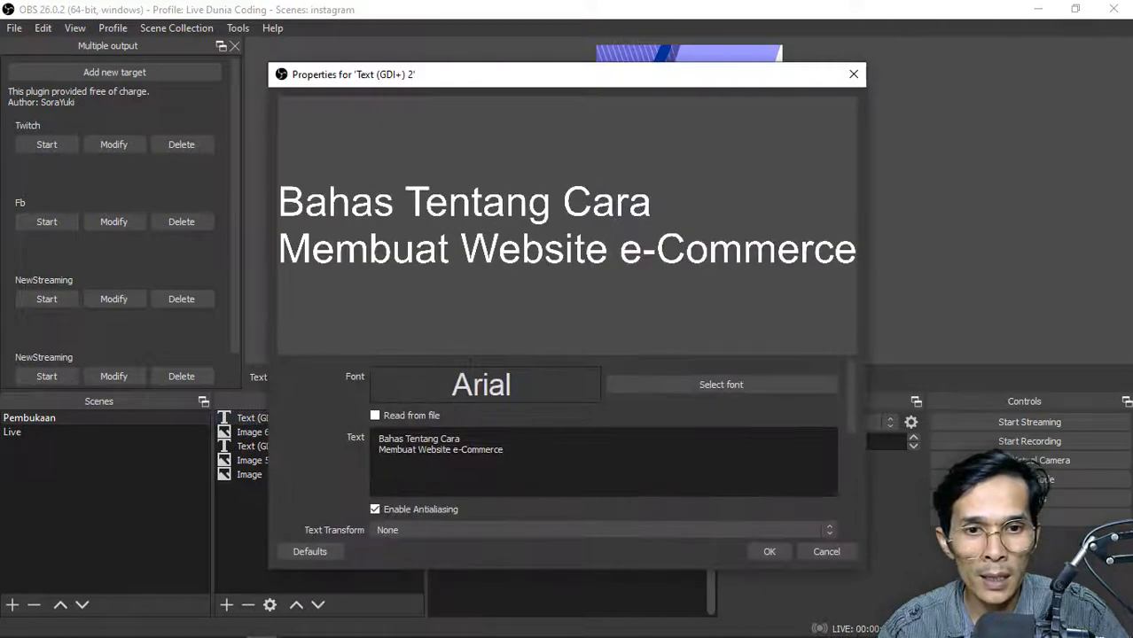
pyautogui.scroll(-5, 850, 386)
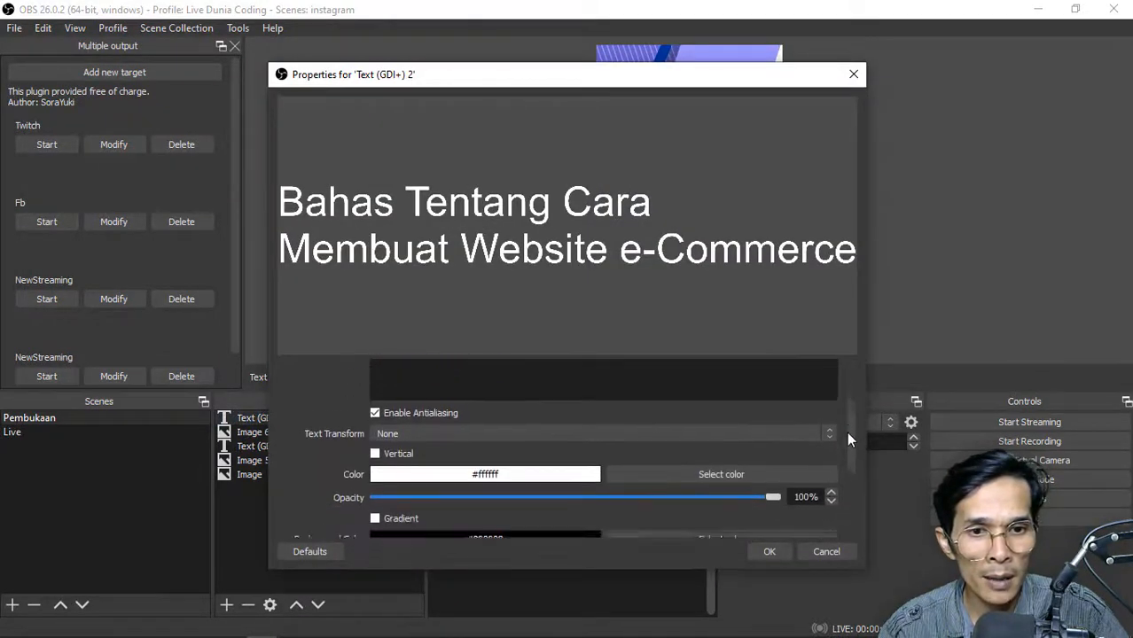
pyautogui.click(716, 424)
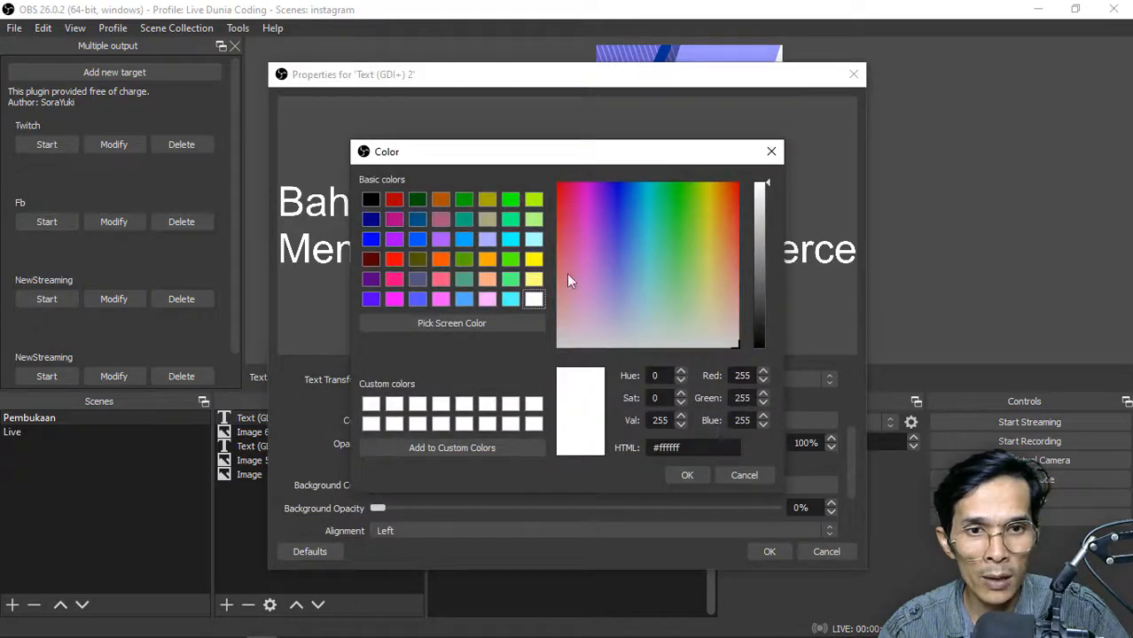
pyautogui.click(371, 202)
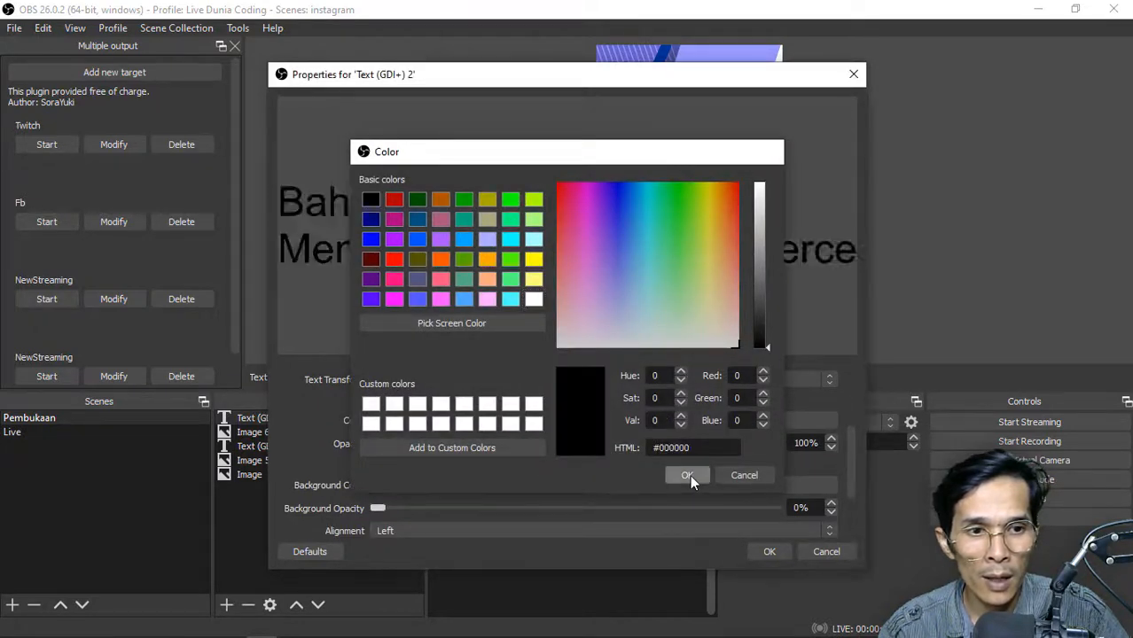
pyautogui.click(687, 475)
pyautogui.click(769, 550)
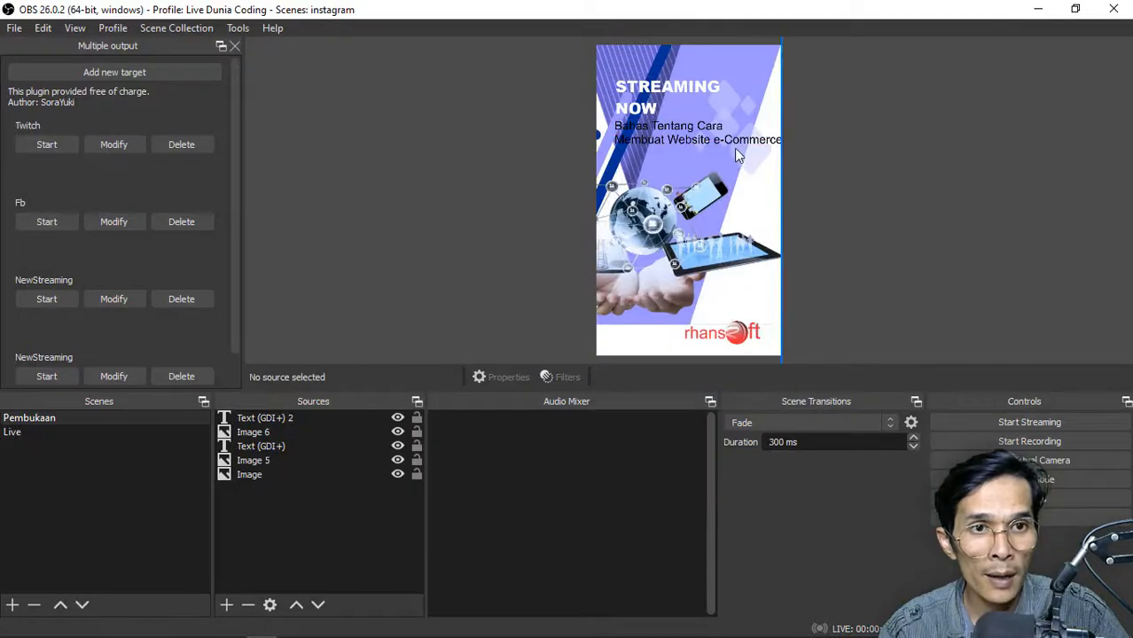
# Fit the black topic text under STREAMING NOW in the Pembukaan scene and copy it into the Live scene
pyautogui.click(13, 432)
pyautogui.click(49, 418)
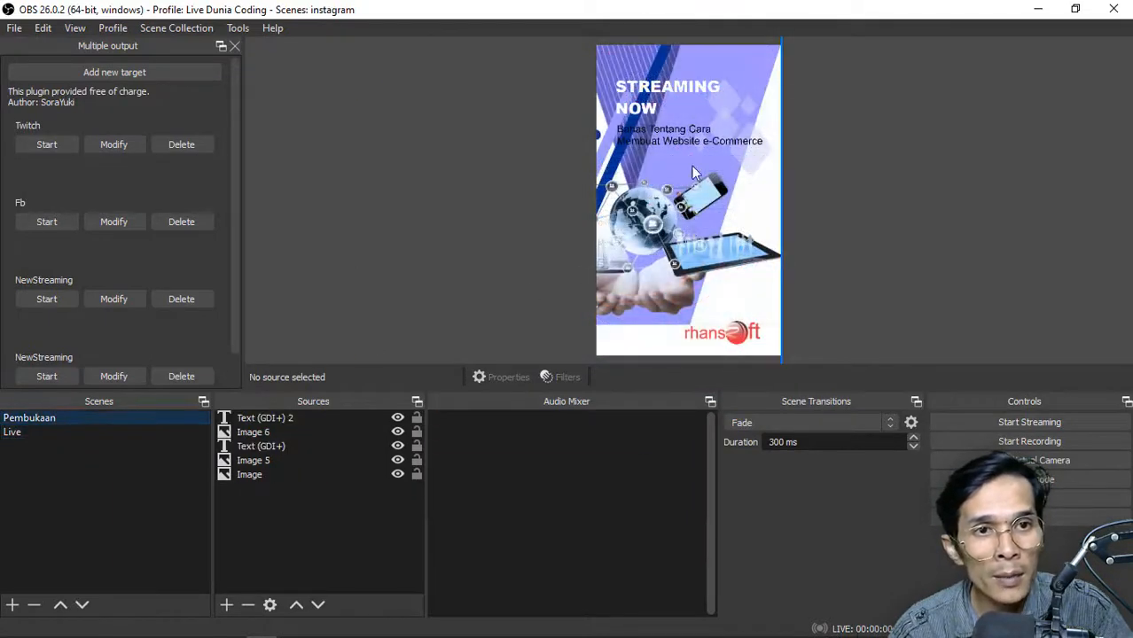
pyautogui.click(694, 138)
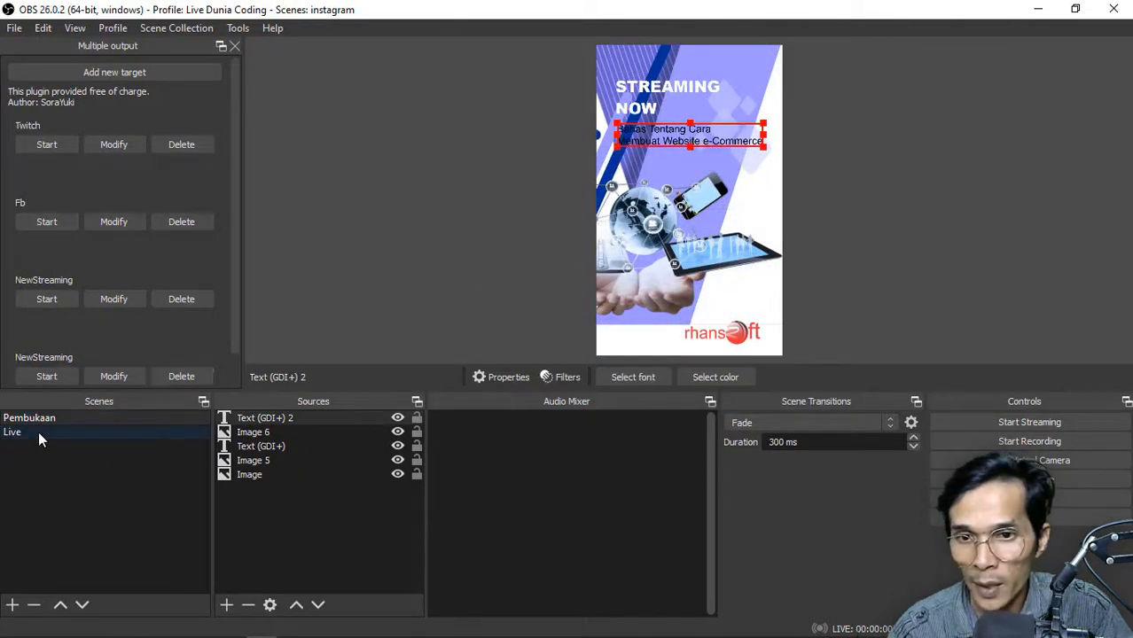
pyautogui.click(38, 432)
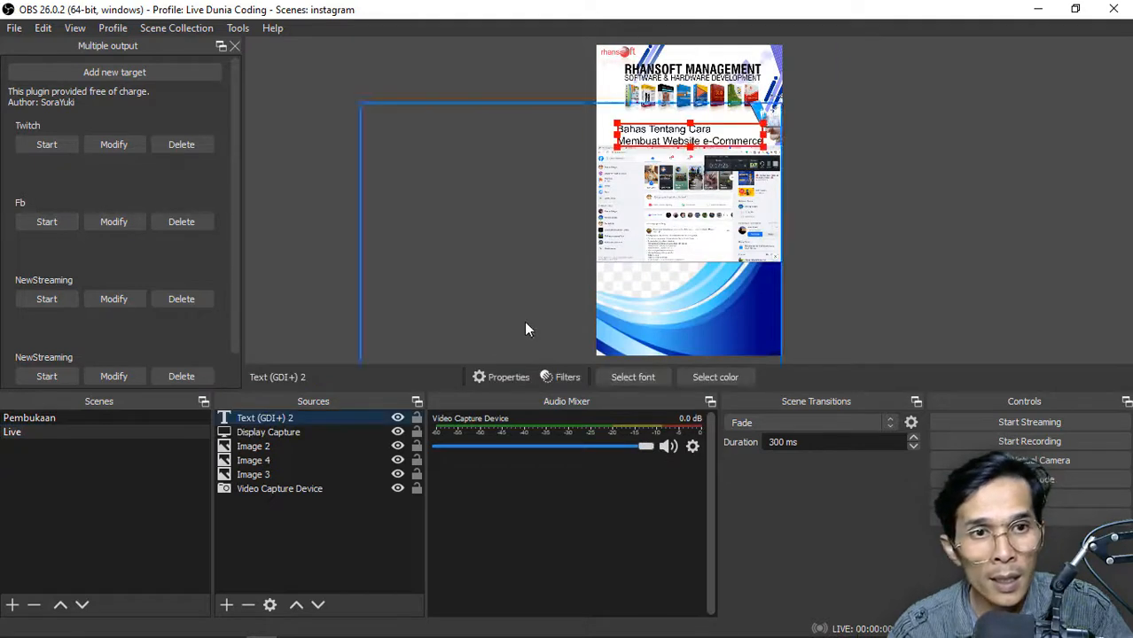
# Shrink the topic text in the Live scene and place it between the product boxes and the display capture
pyautogui.moveTo(699, 127); pyautogui.dragTo(763, 124)
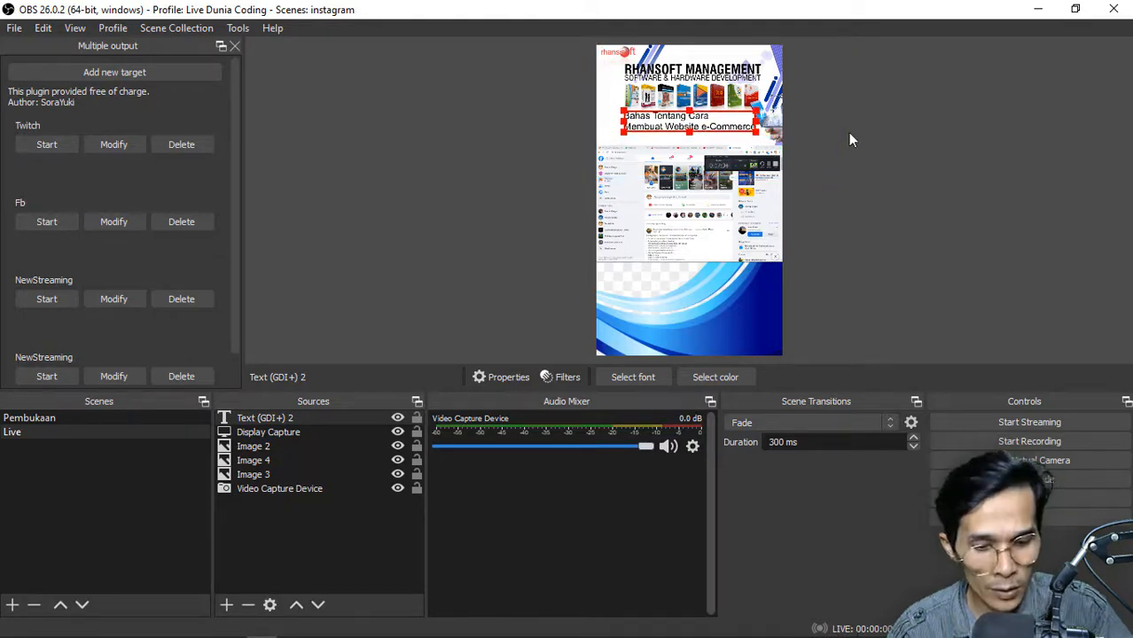
pyautogui.press('Down')
pyautogui.press('Down')
pyautogui.press('Down')
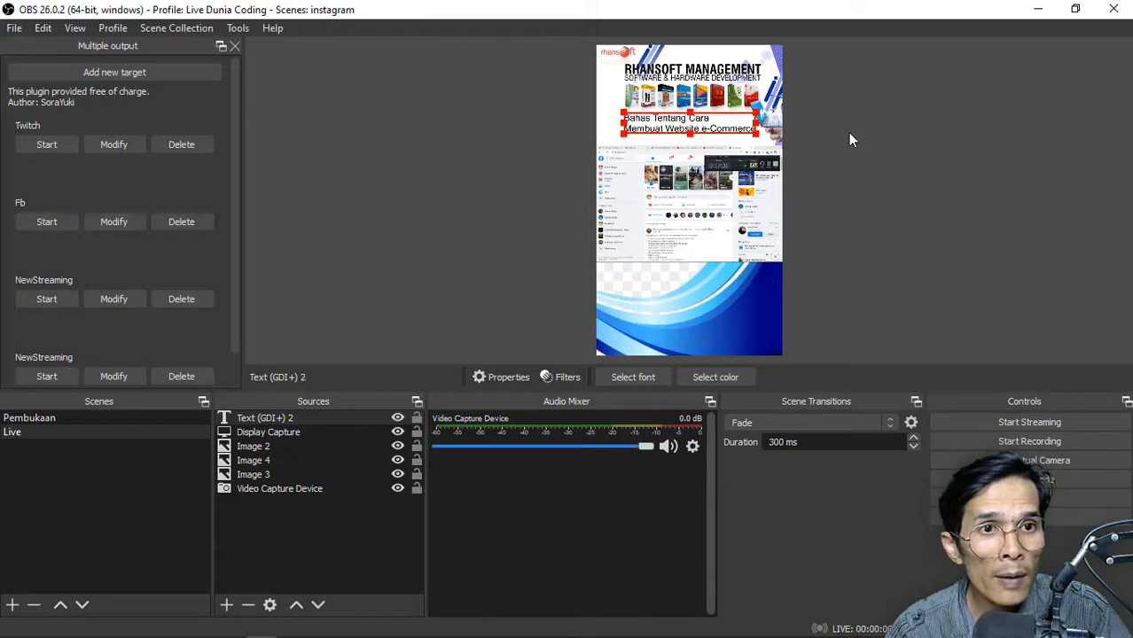
pyautogui.click(848, 132)
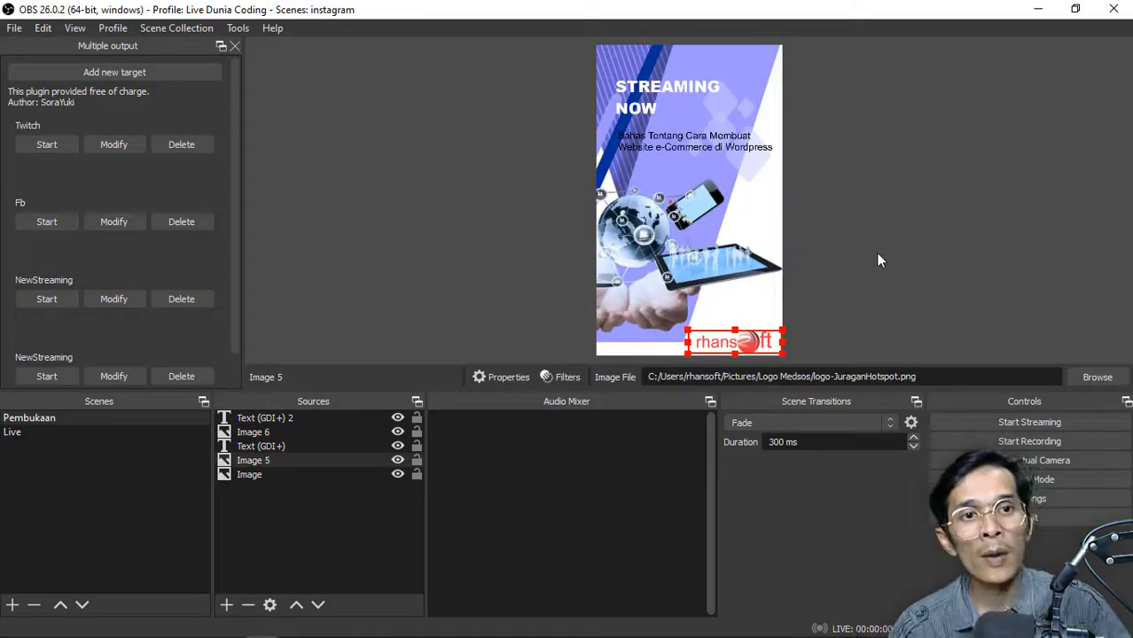
pyautogui.click(875, 253)
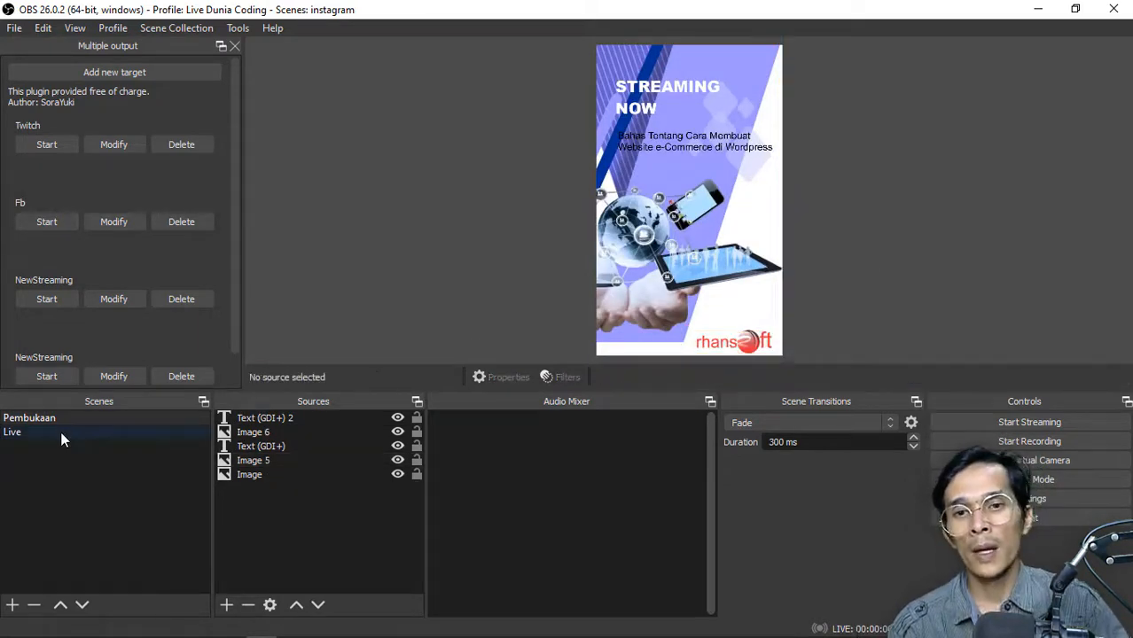
# Duplicate the Pembukaan scene as a new scene named Penutup and open it
pyautogui.click(61, 433)
pyautogui.click(75, 420)
pyautogui.rightClick(75, 422)
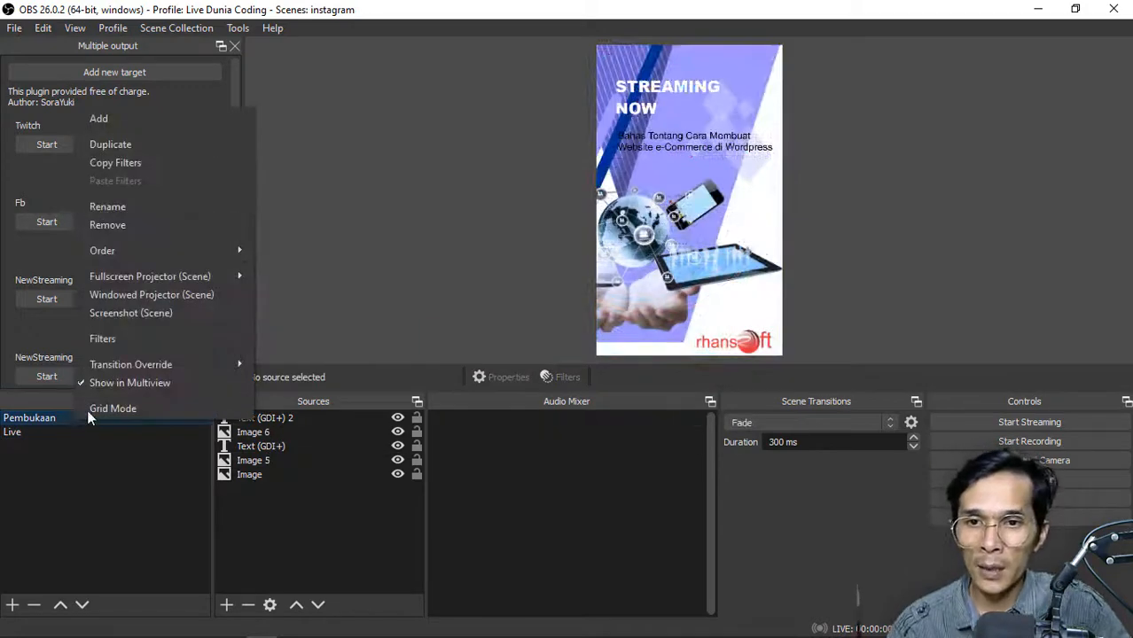
pyautogui.click(197, 145)
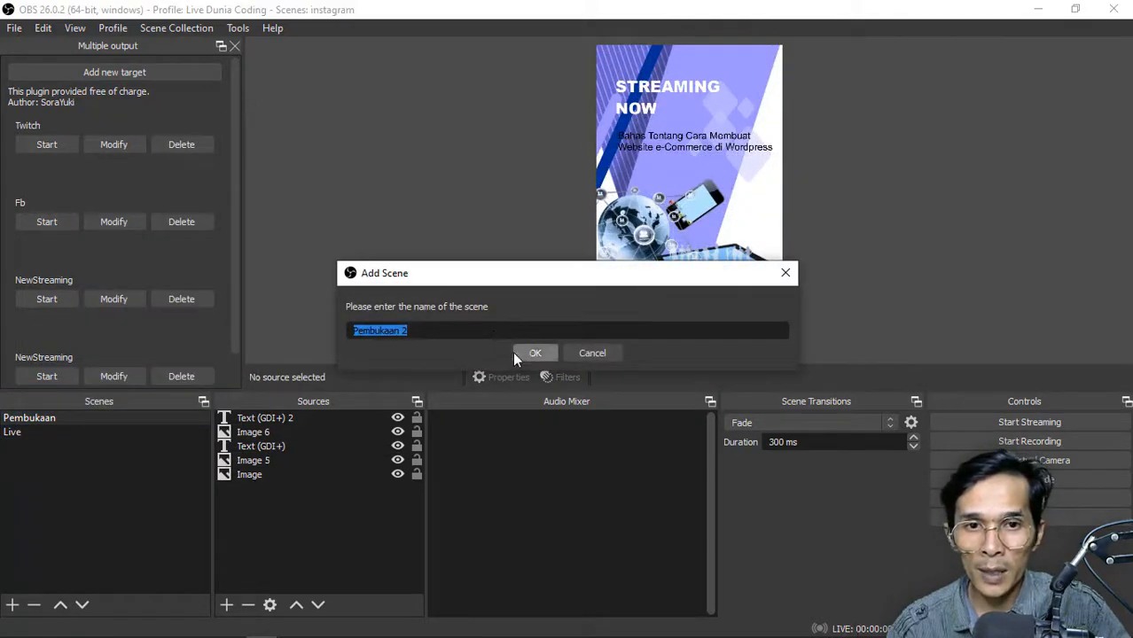
pyautogui.write('Penutup')
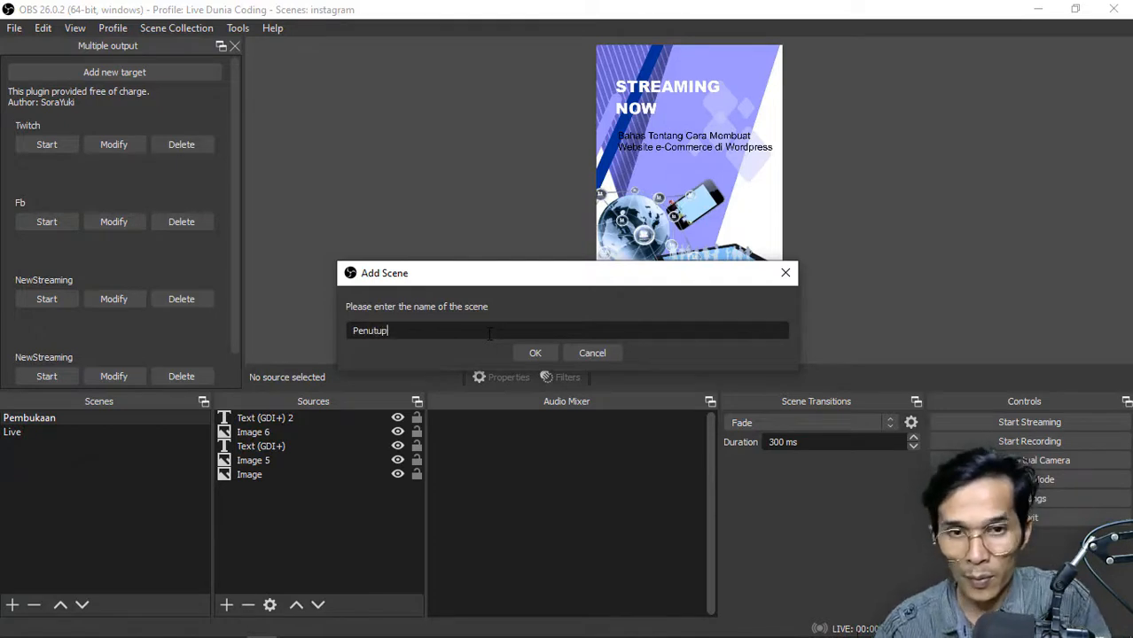
pyautogui.press('Return')
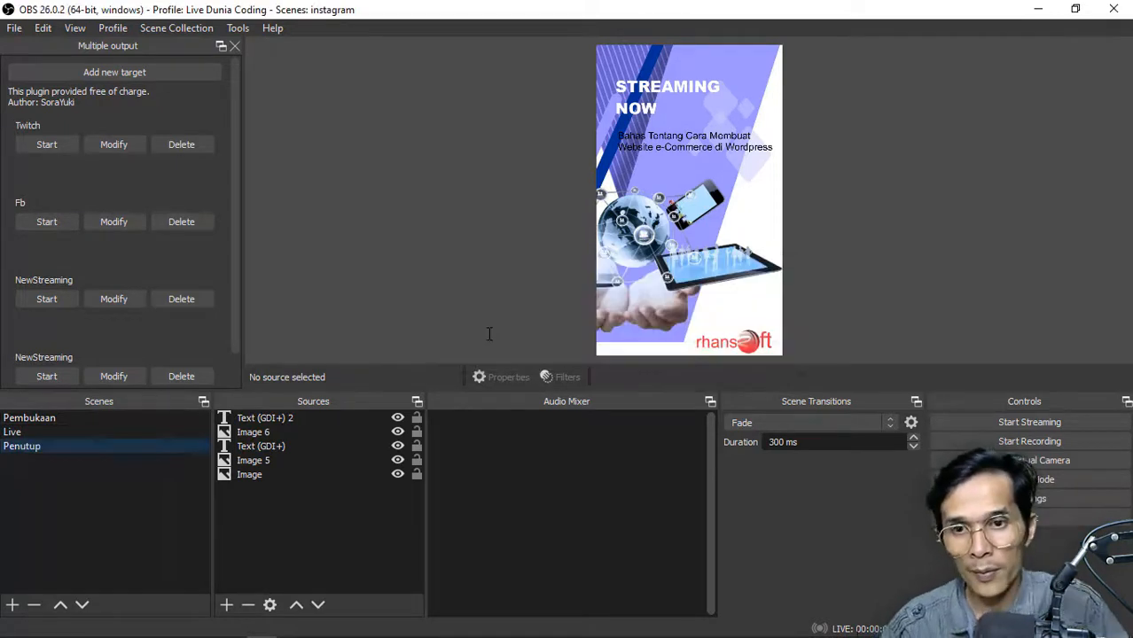
pyautogui.click(89, 414)
pyautogui.click(58, 448)
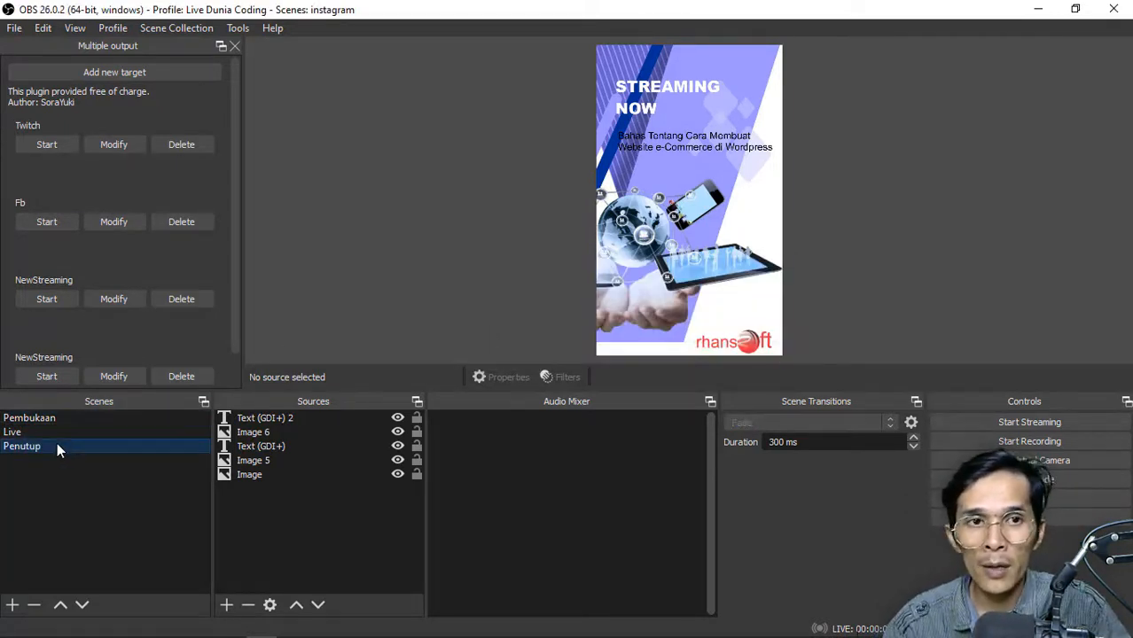
# Replace the STREAMING NOW heading text in the Penutup scene with KAMI AKAN KEMBALI
pyautogui.click(250, 474)
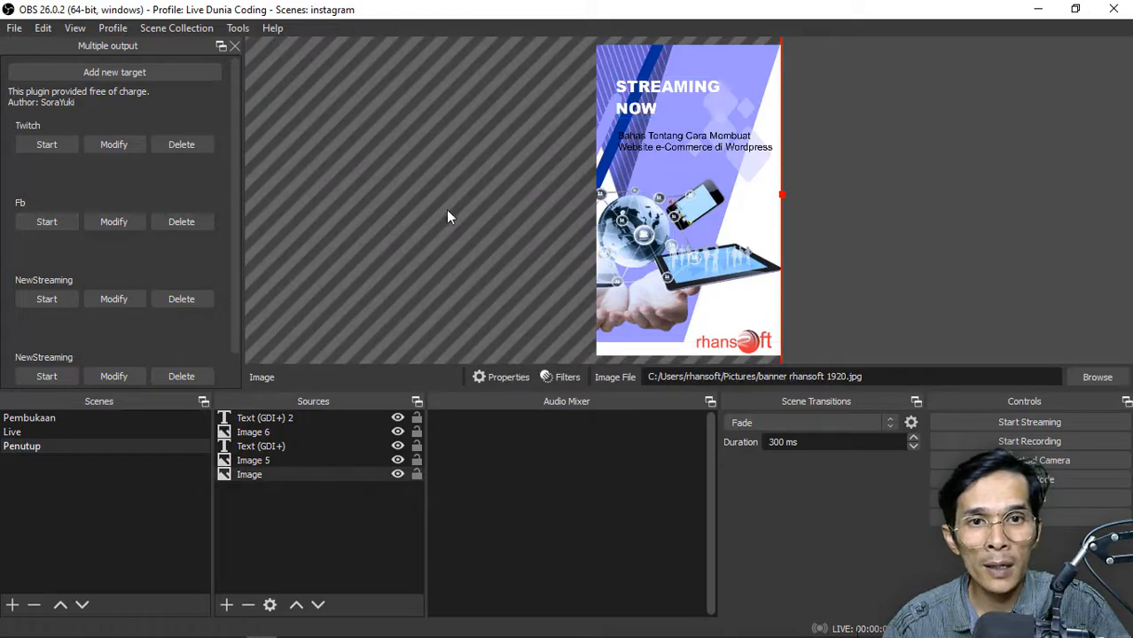
pyautogui.click(633, 116)
pyautogui.click(284, 433)
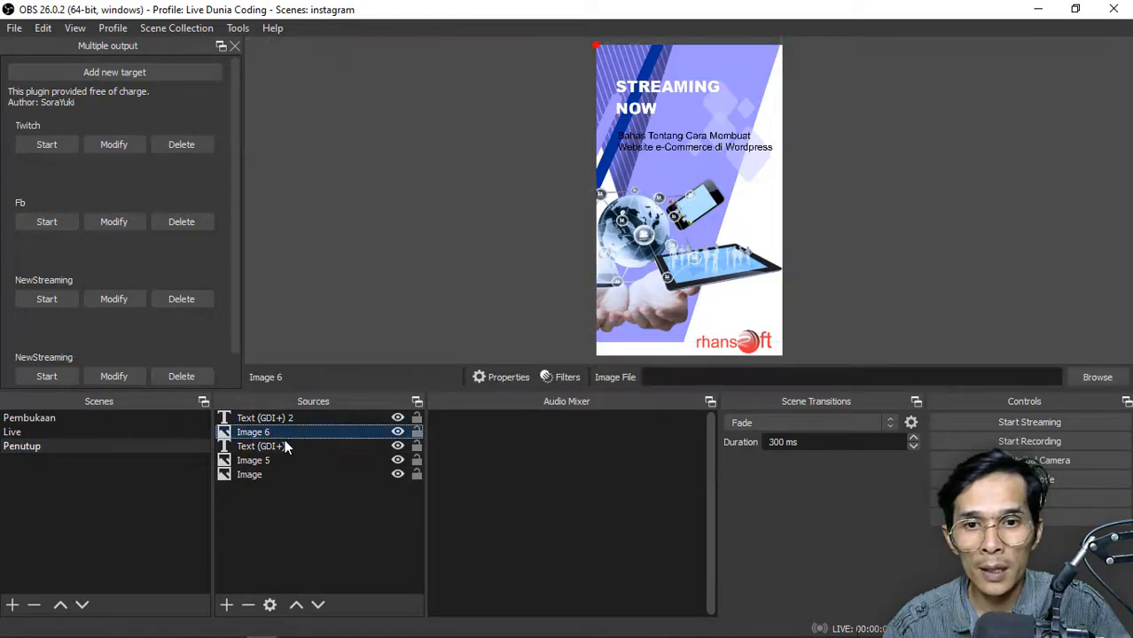
pyautogui.click(281, 446)
pyautogui.doubleClick(281, 446)
pyautogui.hotkey('ctrl', 'a')
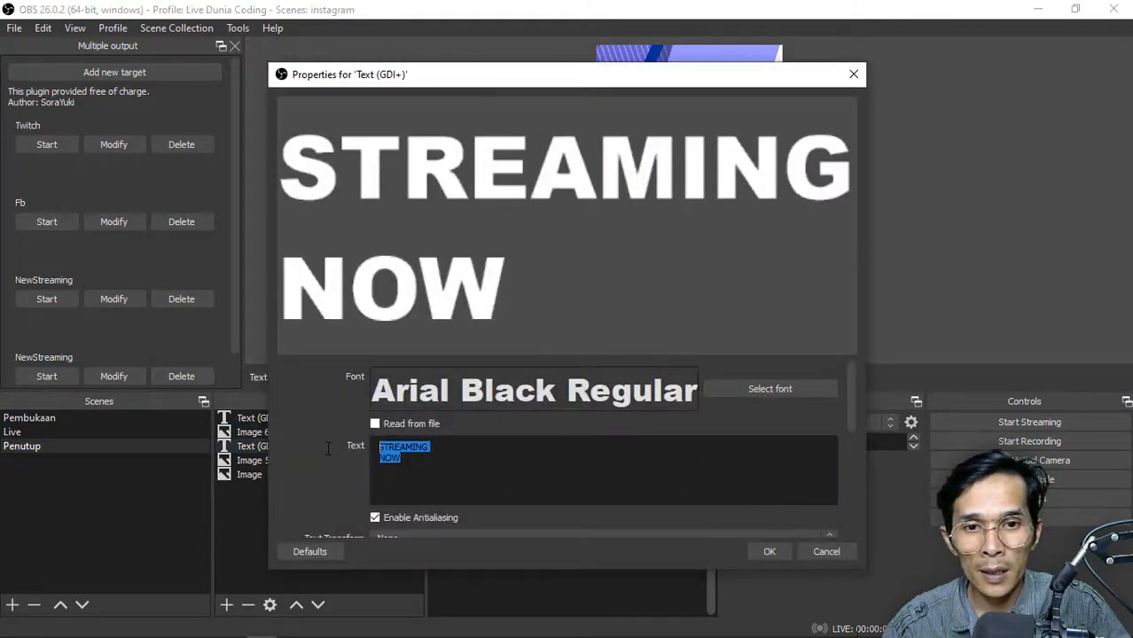
pyautogui.write('kami aka')
pyautogui.press('BackSpace')
pyautogui.press('BackSpace')
pyautogui.press('BackSpace')
pyautogui.press('BackSpace')
pyautogui.press('BackSpace')
pyautogui.press('BackSpace')
pyautogui.press('BackSpace')
pyautogui.press('BackSpace')
pyautogui.write('KAM')
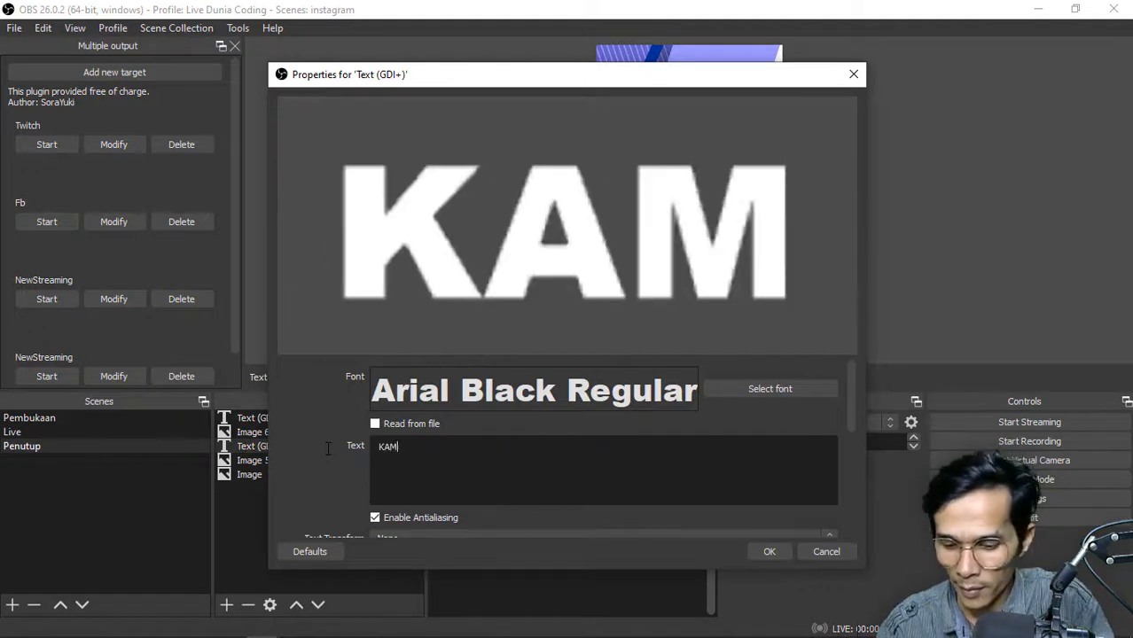
pyautogui.write('I AKAN KEMBALI')
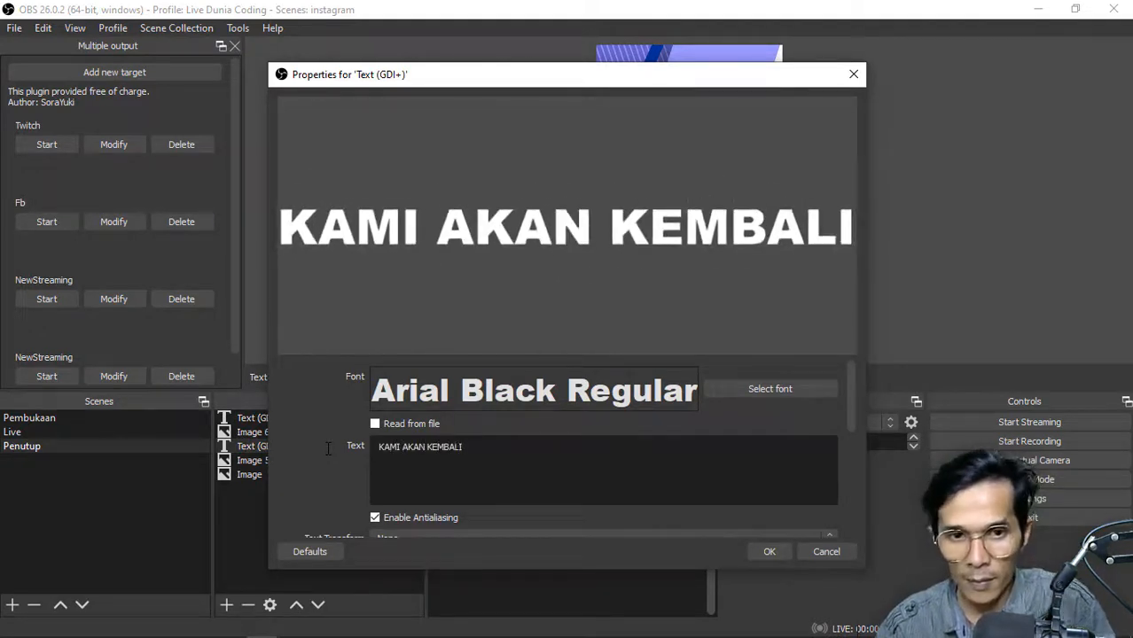
# Break the heading before KEMBALI so it spans two lines, and confirm the text properties
pyautogui.click(428, 446)
pyautogui.press('Return')
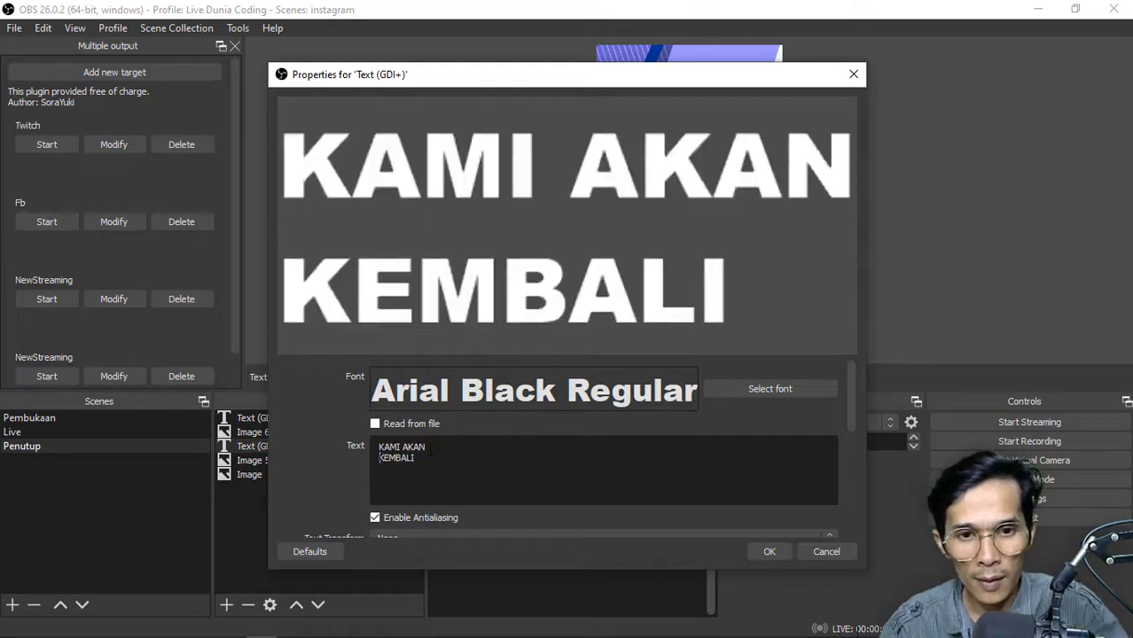
pyautogui.click(769, 551)
pyautogui.click(904, 285)
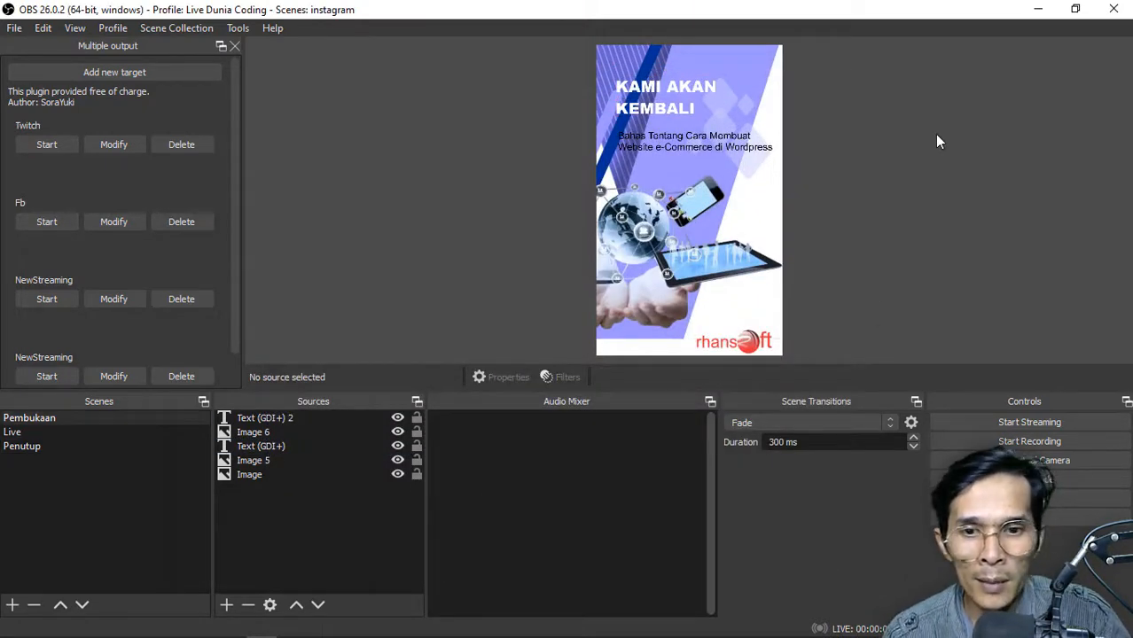
# Switch to Yellow Duck, copy its RTMP URL, and return to OBS
pyautogui.moveTo(283, 634)
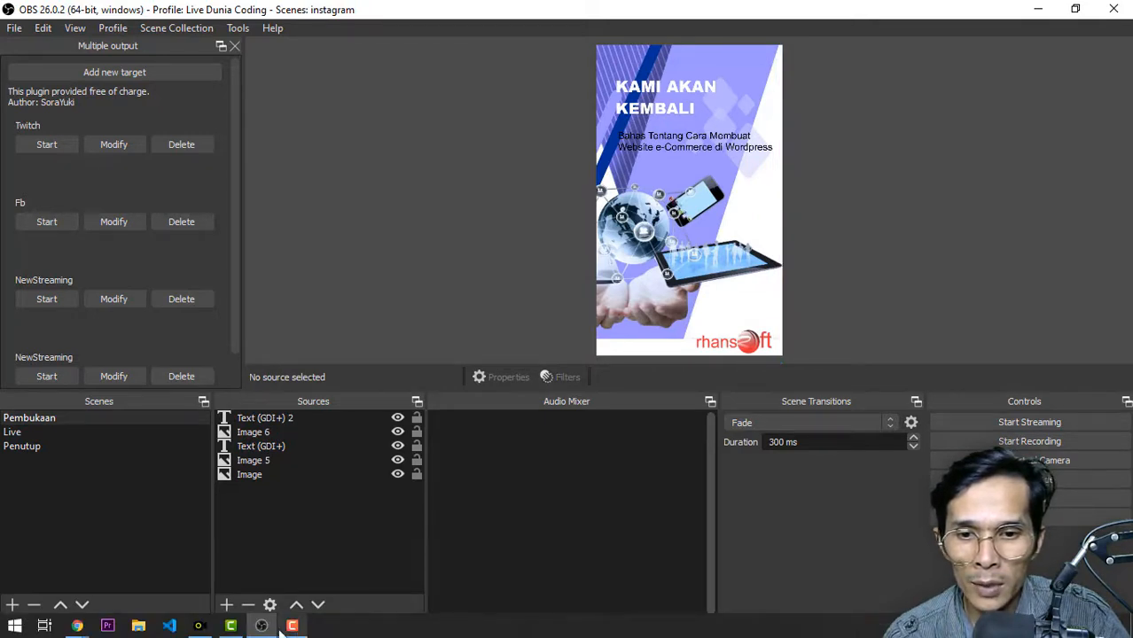
pyautogui.click(198, 626)
pyautogui.click(613, 348)
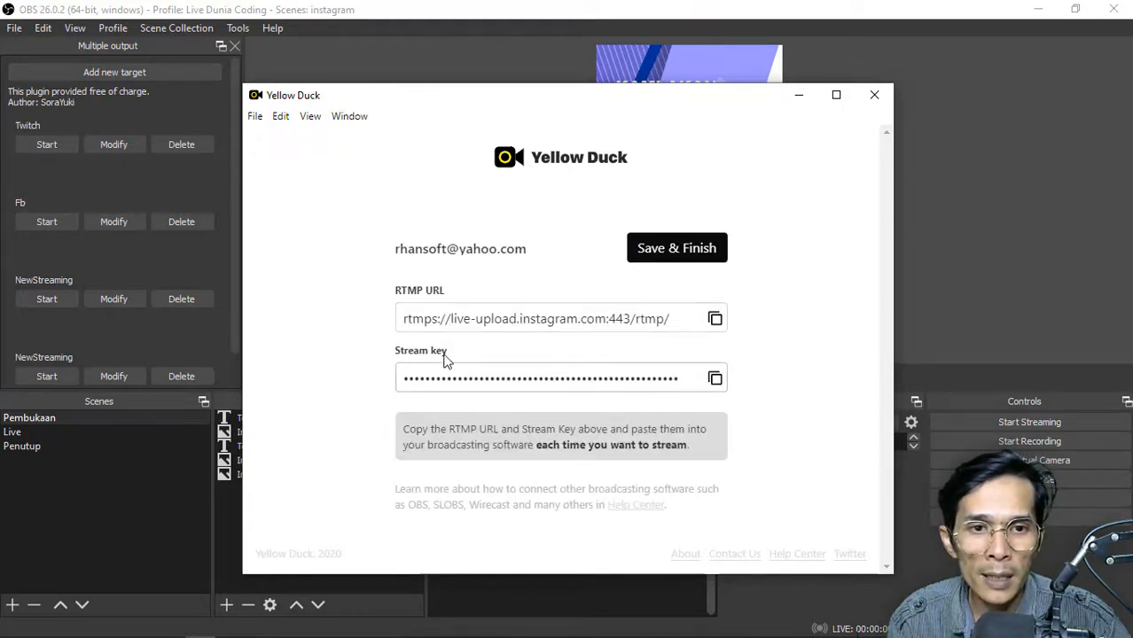
pyautogui.click(715, 320)
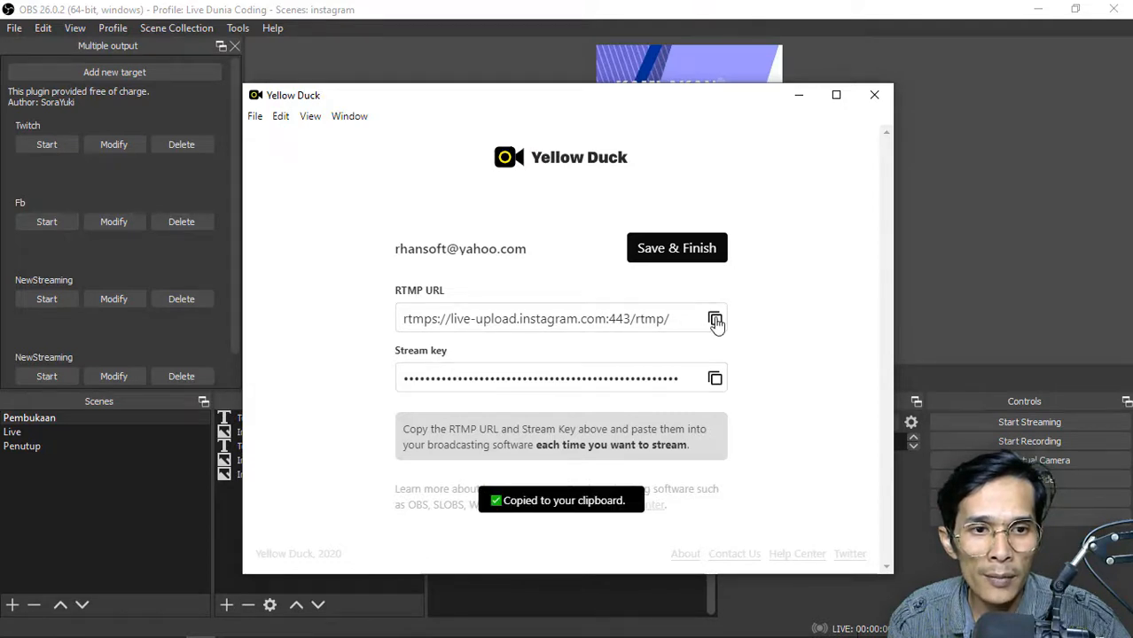
pyautogui.hotkey('alt', 'Tab')
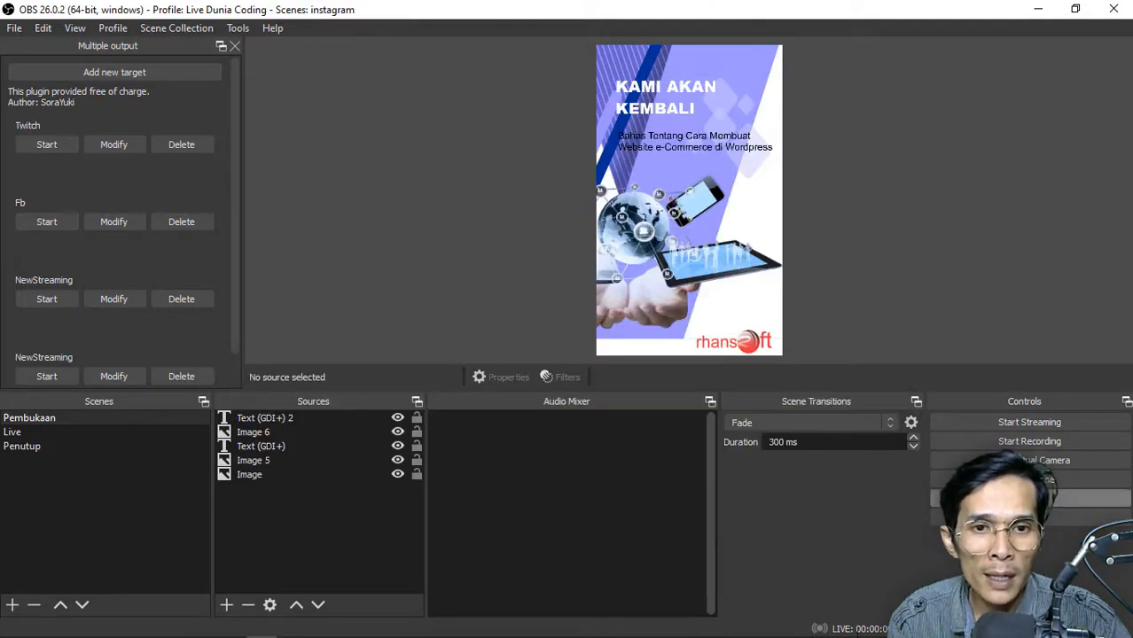
# In the stream settings, set the service to Custom and paste rtmps://live-upload.instagram.com:443/rtmp/ as the server
pyautogui.click(1117, 498)
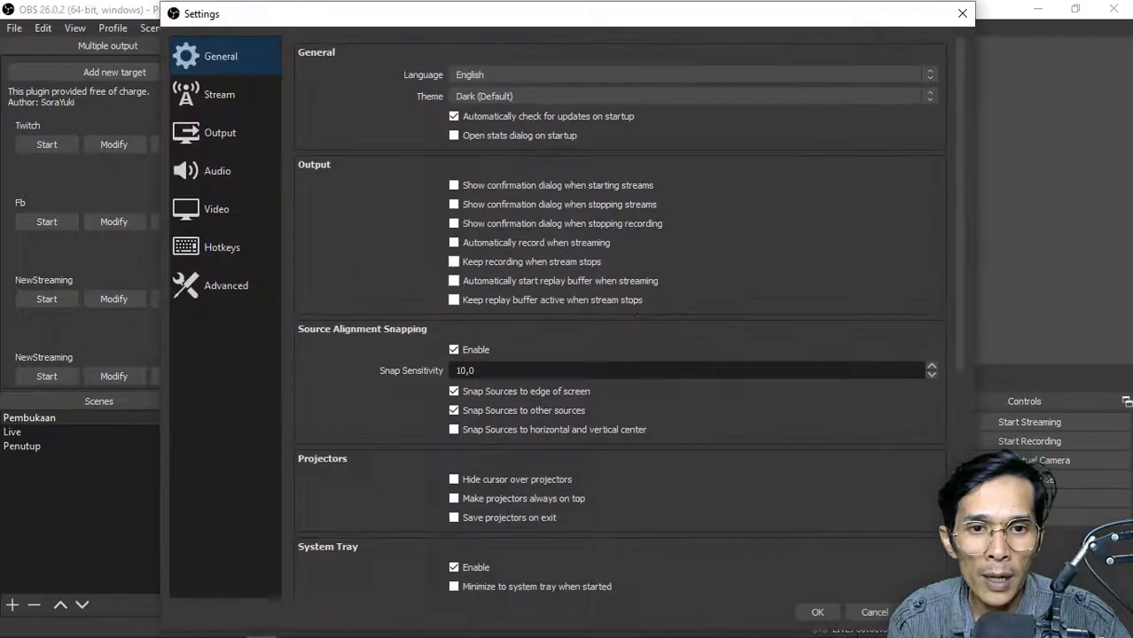
pyautogui.click(220, 103)
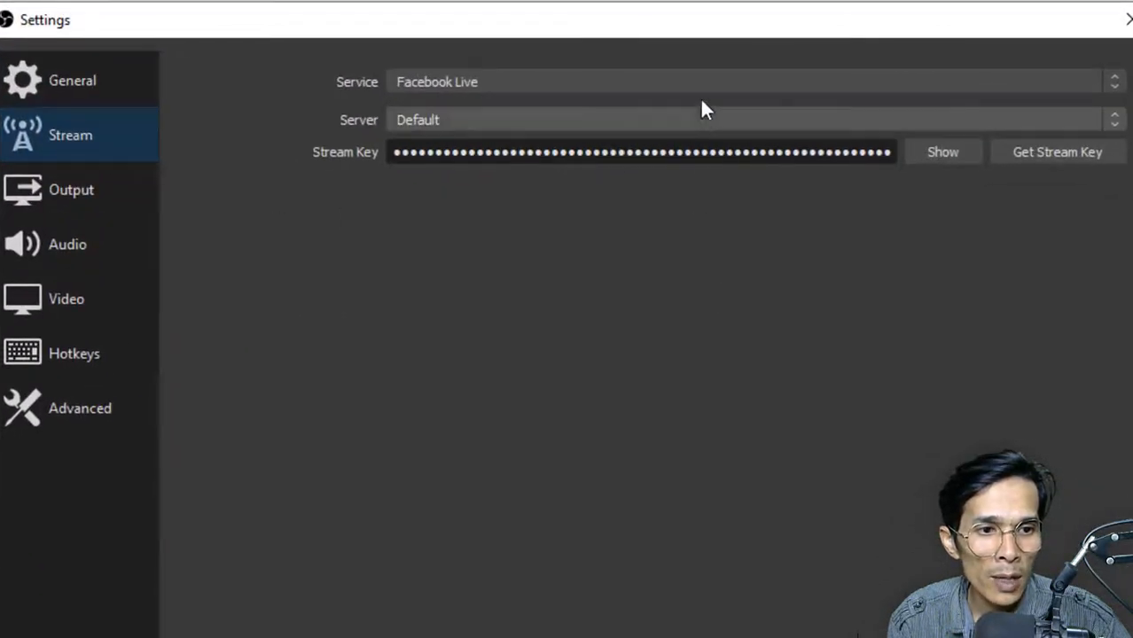
pyautogui.click(704, 84)
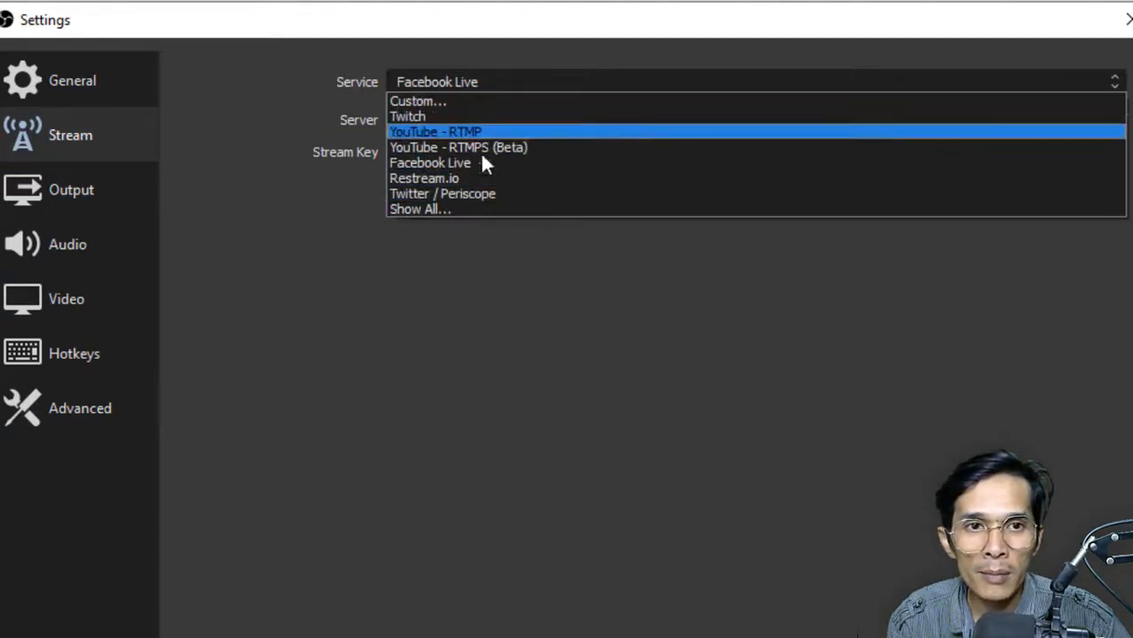
pyautogui.click(472, 102)
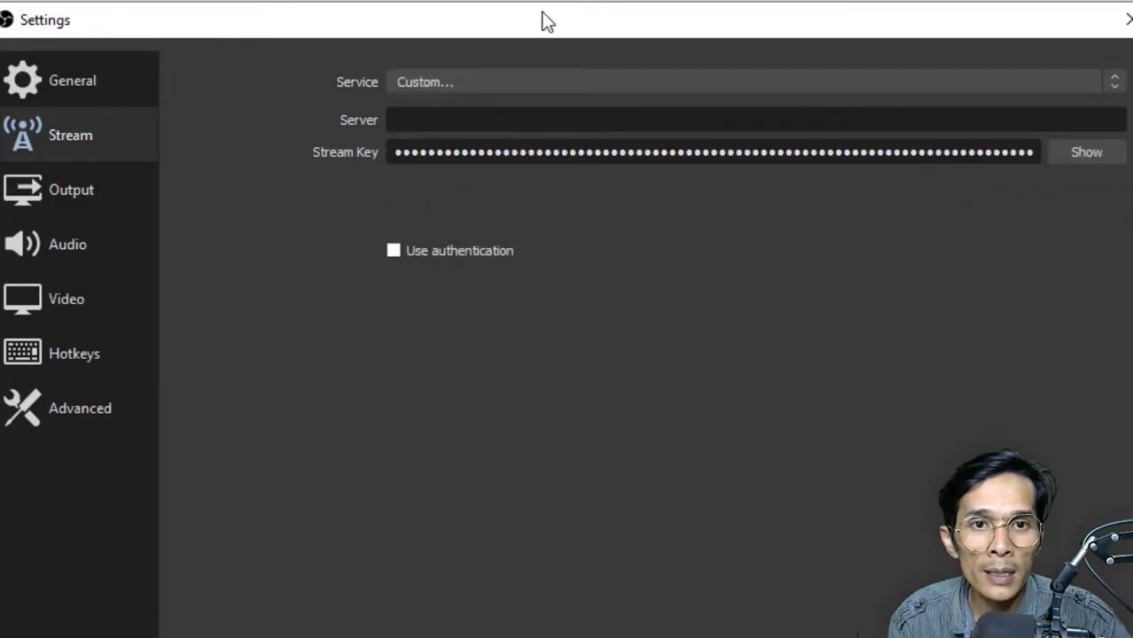
pyautogui.moveTo(543, 19); pyautogui.dragTo(454, 100)
pyautogui.hotkey('ctrl', 'v')
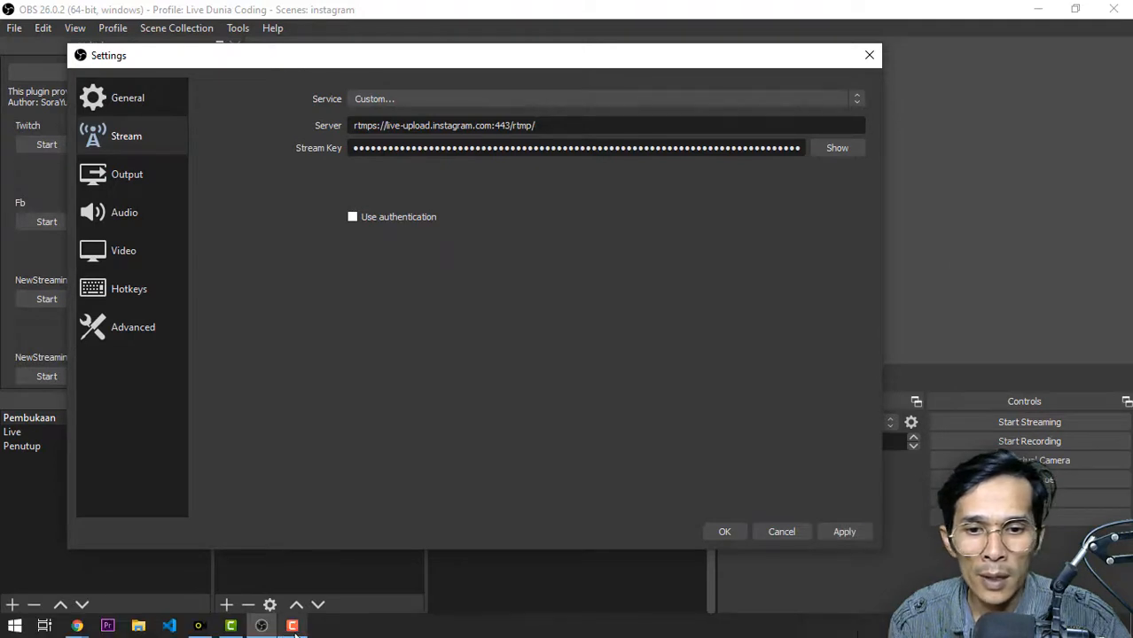
# Copy the stream key from Yellow Duck, replace the old Stream Key in the OBS settings with it, and confirm
pyautogui.click(203, 626)
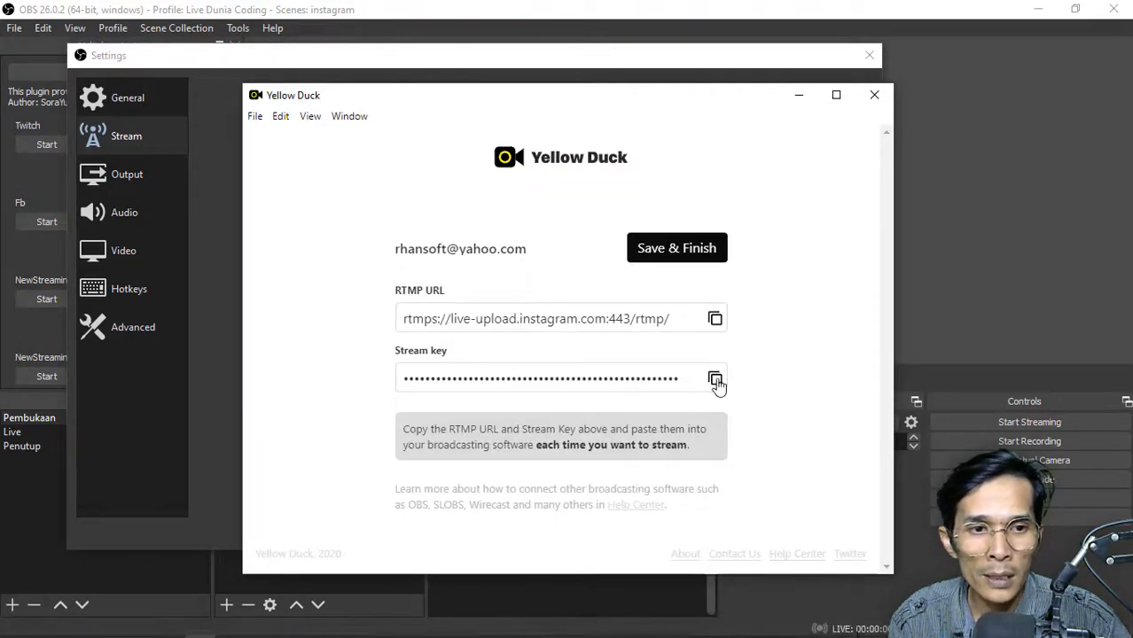
pyautogui.click(716, 380)
pyautogui.click(594, 64)
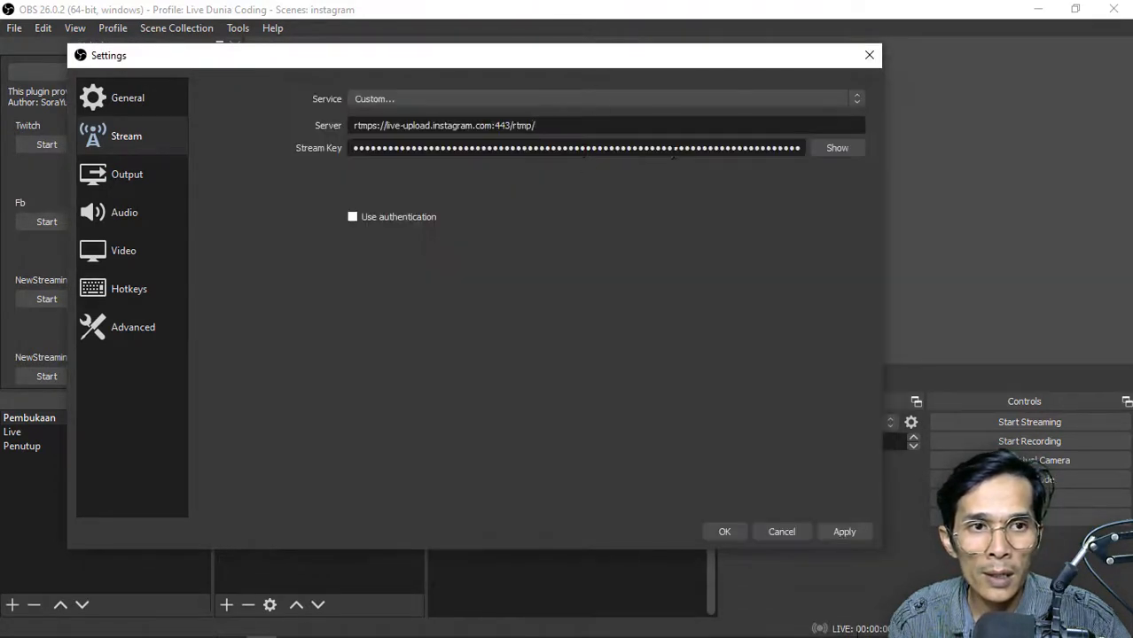
pyautogui.click(829, 147)
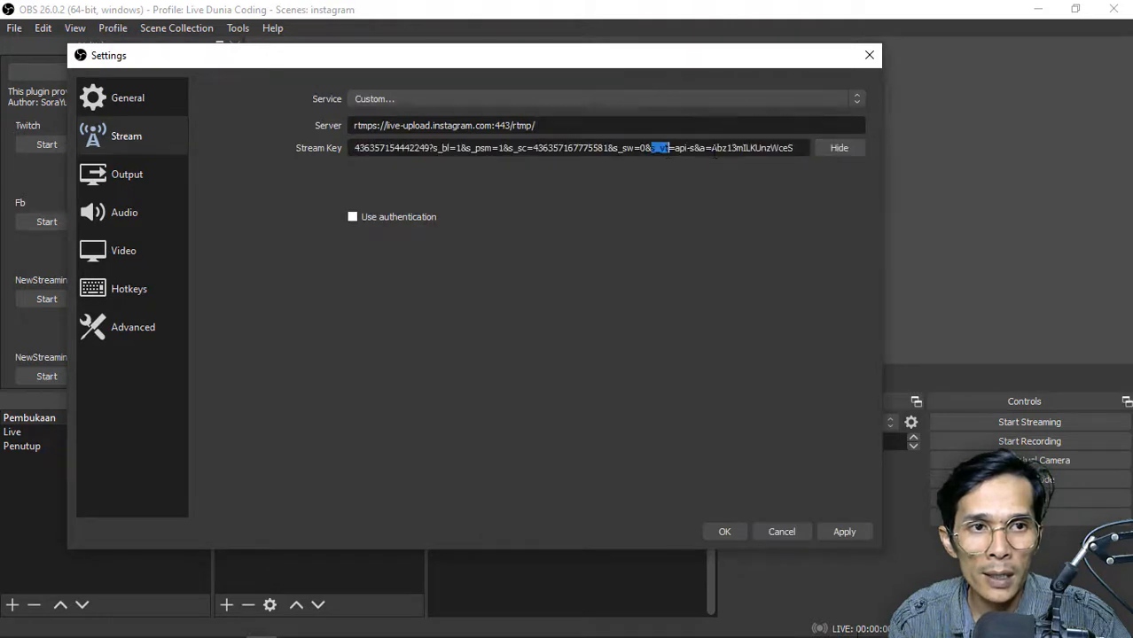
pyautogui.click(839, 147)
pyautogui.doubleClick(745, 149)
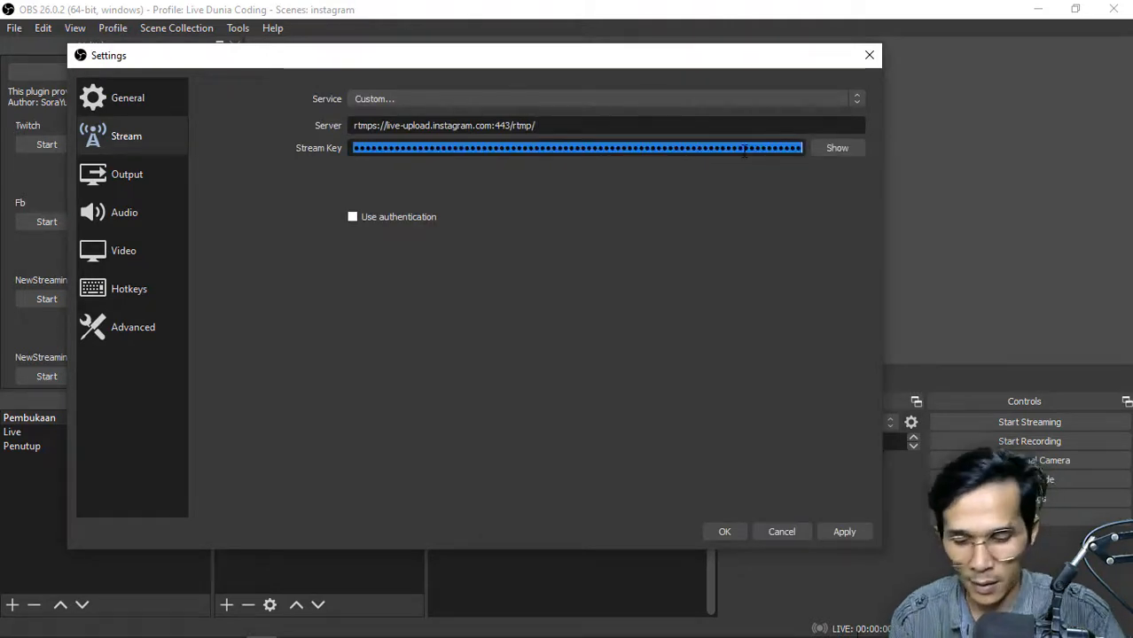
pyautogui.press('BackSpace')
pyautogui.hotkey('ctrl', 'v')
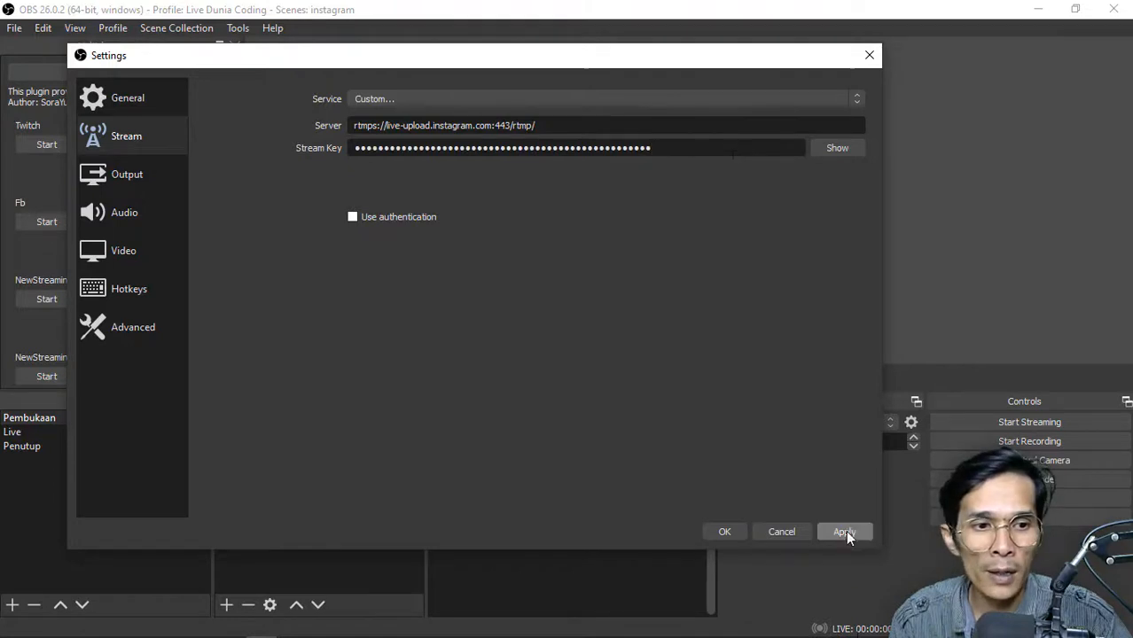
pyautogui.click(725, 531)
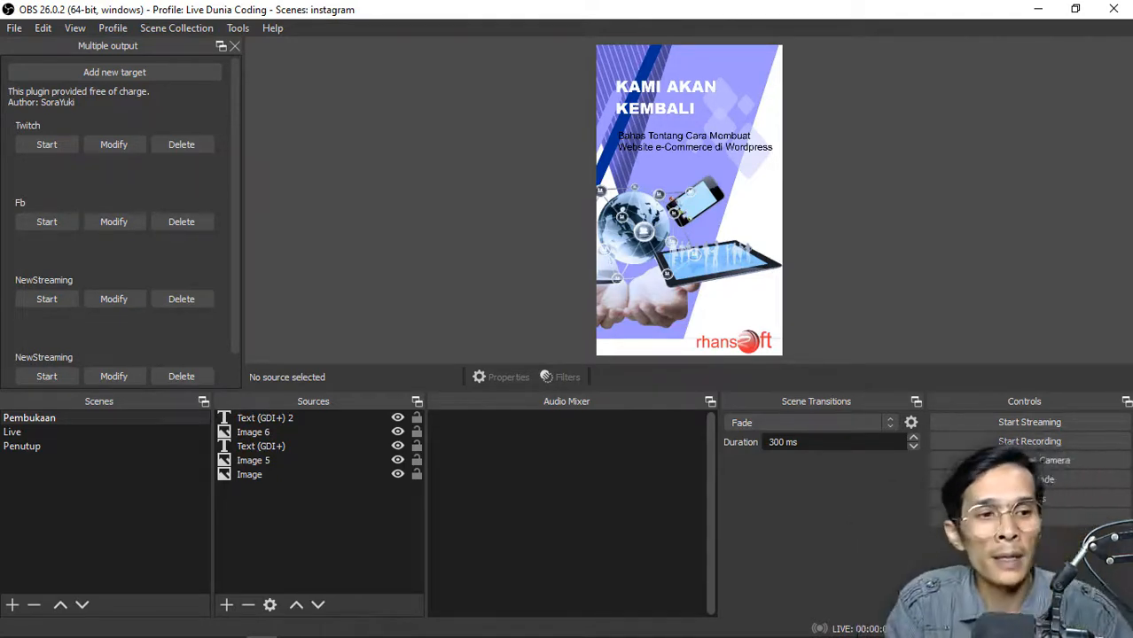
# Start streaming from OBS and open the account's live broadcast on Instagram in the browser
pyautogui.click(1056, 427)
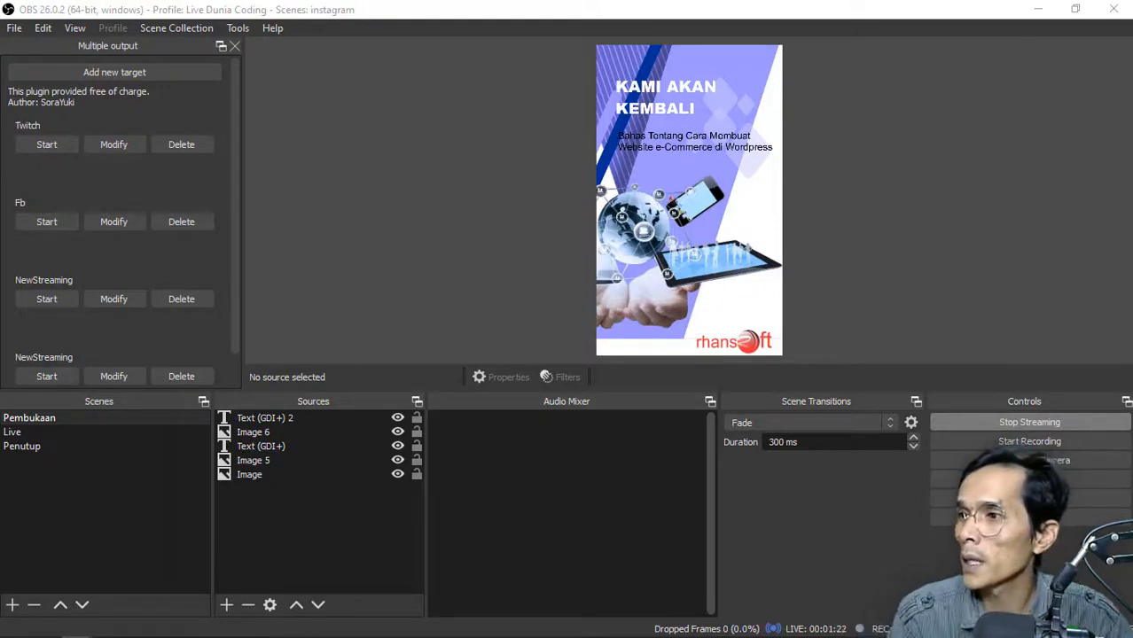
pyautogui.moveTo(0, 20); pyautogui.dragTo(248, 0)
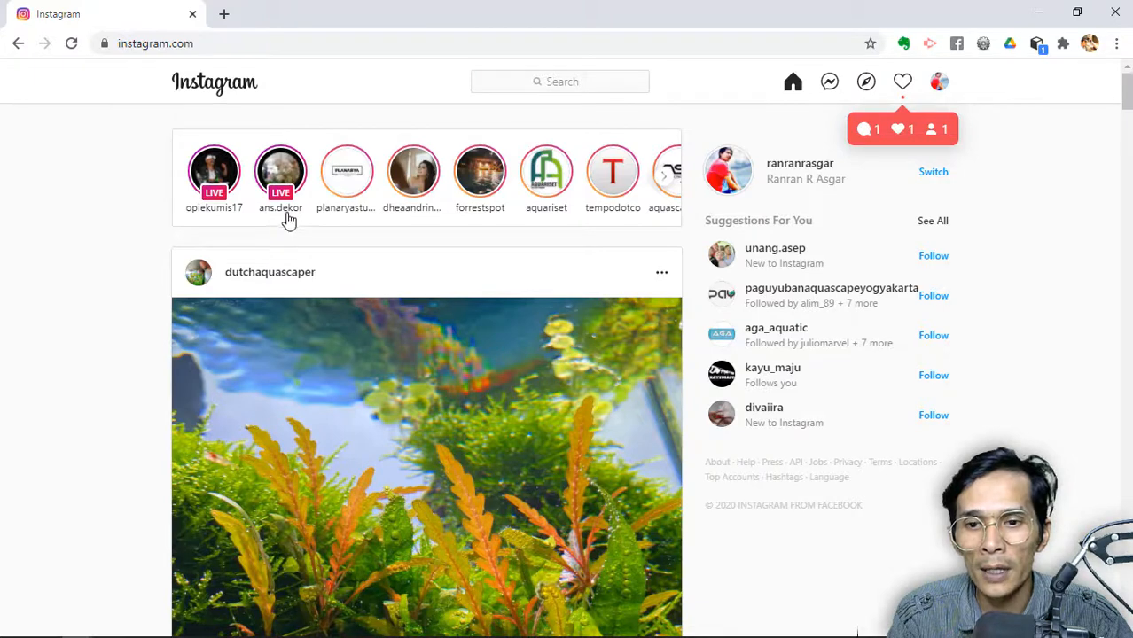
pyautogui.click(283, 186)
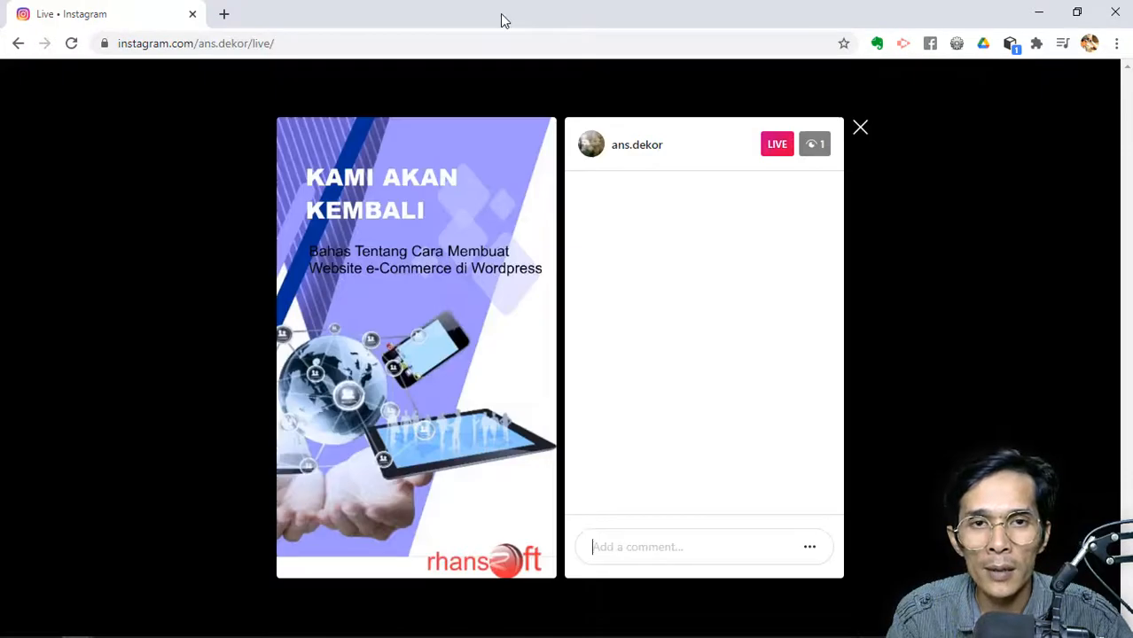
# Restore the browser window down, move it clear of the OBS scene list, and switch the stream to the Live scene
pyautogui.doubleClick(501, 19)
pyautogui.moveTo(552, 28); pyautogui.dragTo(790, 28)
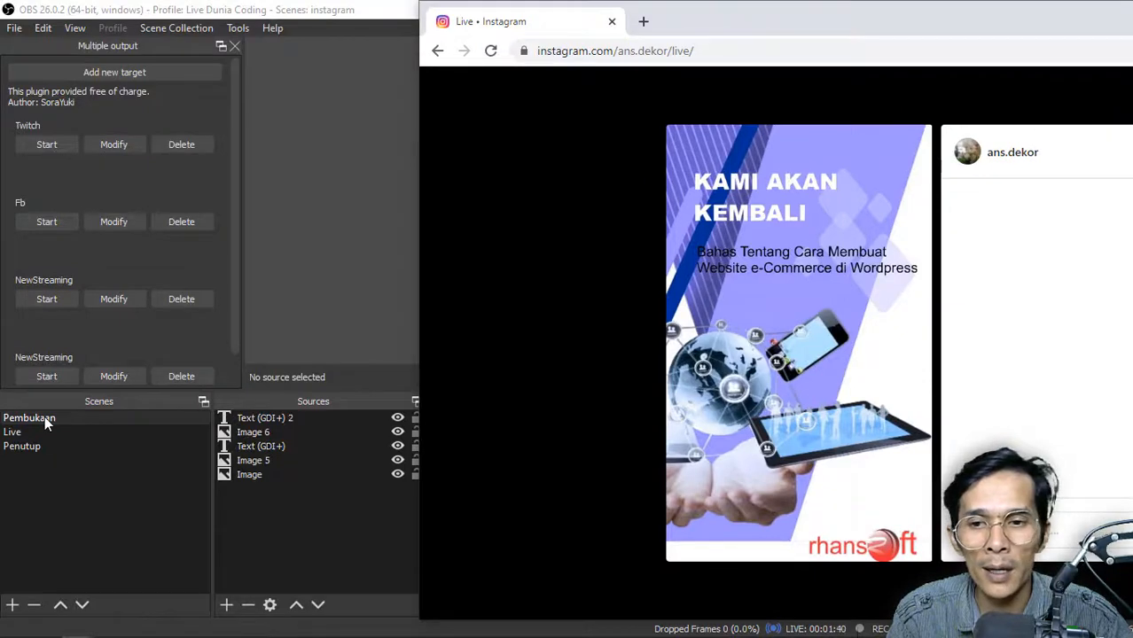
pyautogui.moveTo(697, 4); pyautogui.dragTo(592, 77)
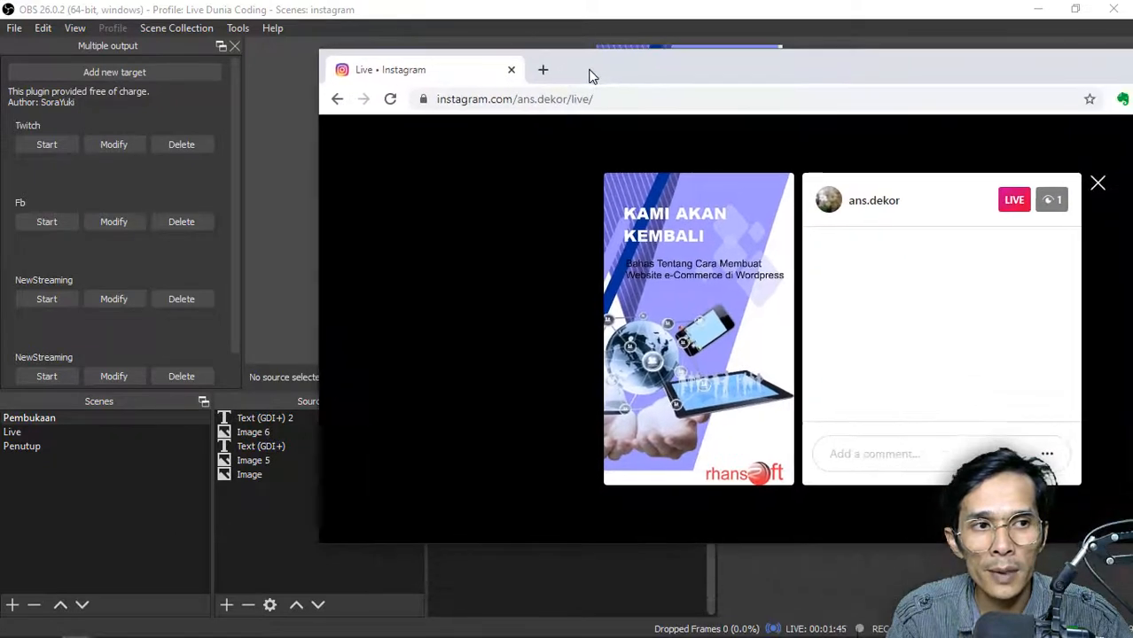
pyautogui.click(27, 431)
# Restore the OBS window down and arrange it and the browser to compare the Live scene with the Instagram broadcast
pyautogui.doubleClick(634, 7)
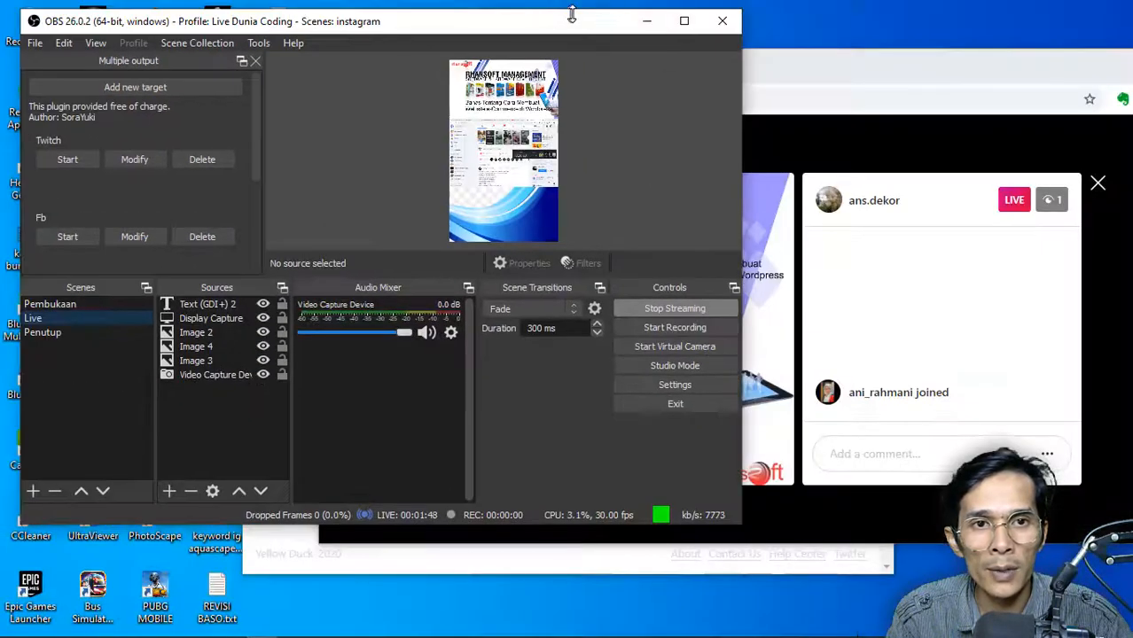
pyautogui.moveTo(572, 14); pyautogui.dragTo(572, 15)
pyautogui.moveTo(765, 66); pyautogui.dragTo(800, 142)
pyautogui.click(399, 25)
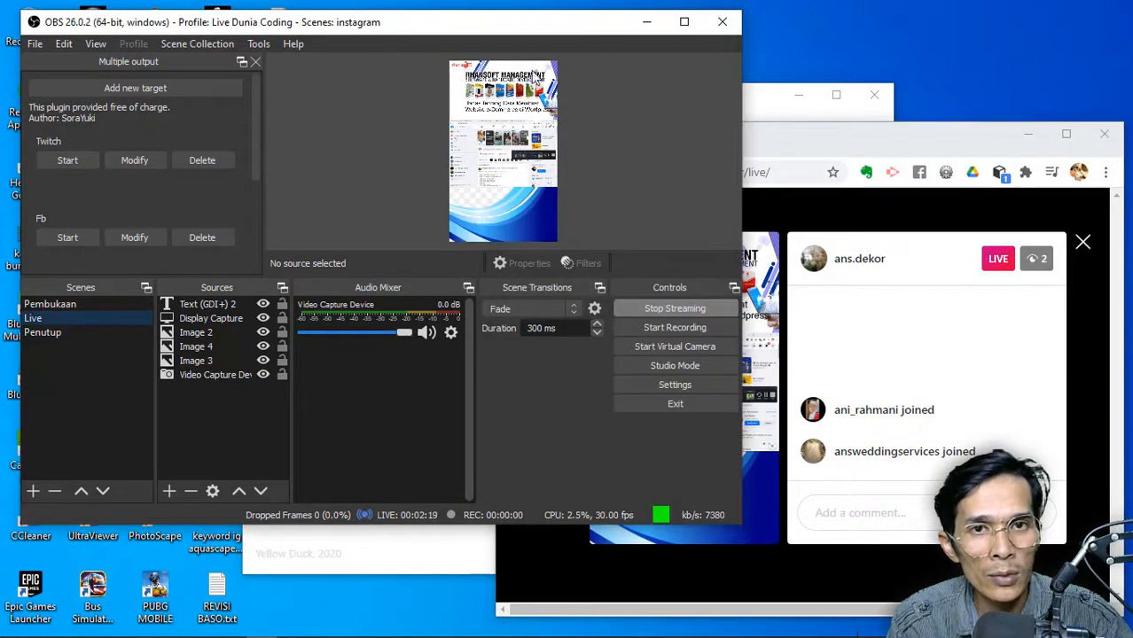
pyautogui.moveTo(433, 26); pyautogui.dragTo(419, 24)
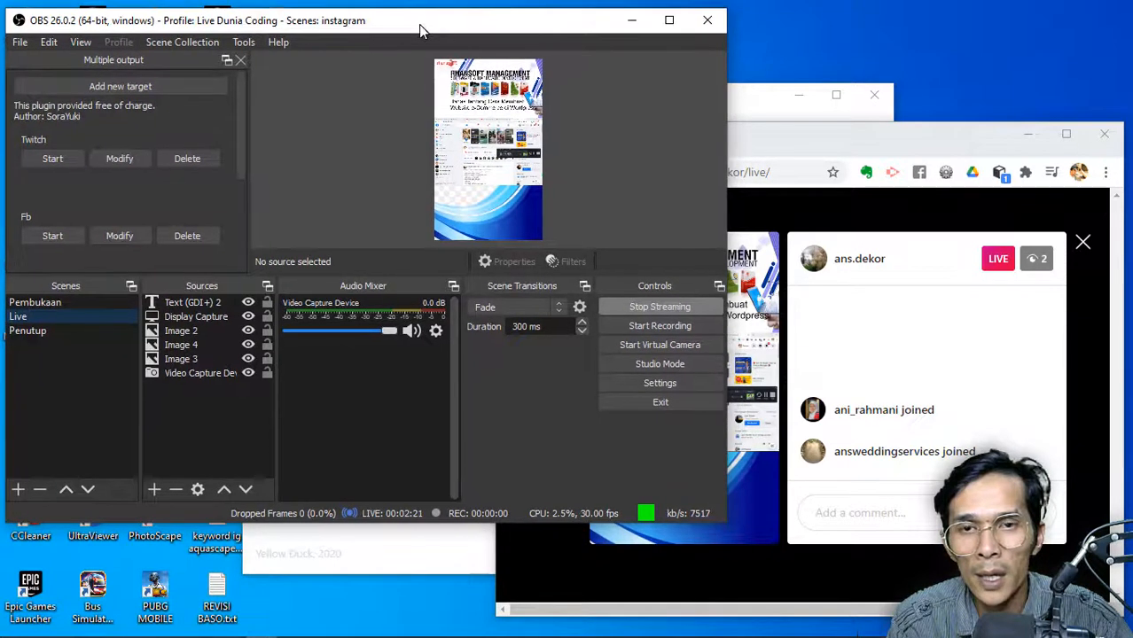
pyautogui.click(749, 134)
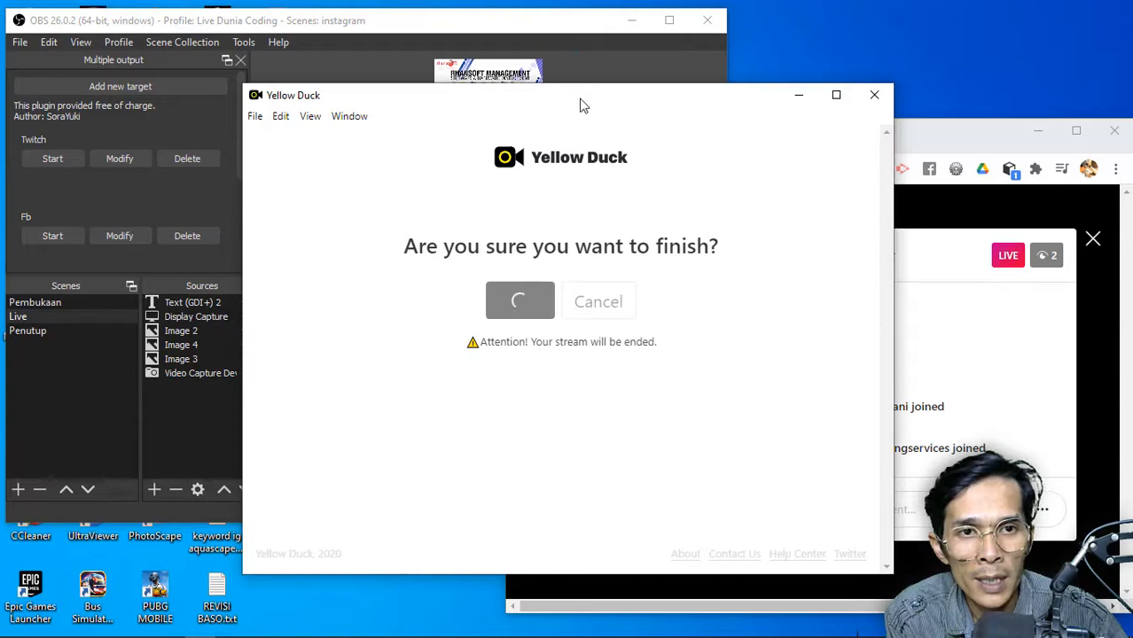
pyautogui.moveTo(582, 105)
pyautogui.mouseDown()
pyautogui.moveTo(450, 121)
pyautogui.moveTo(574, 122)
pyautogui.mouseUp()
# Stop streaming in OBS and finish the live broadcast in Yellow Duck, ending with OBS in front
pyautogui.click(510, 25)
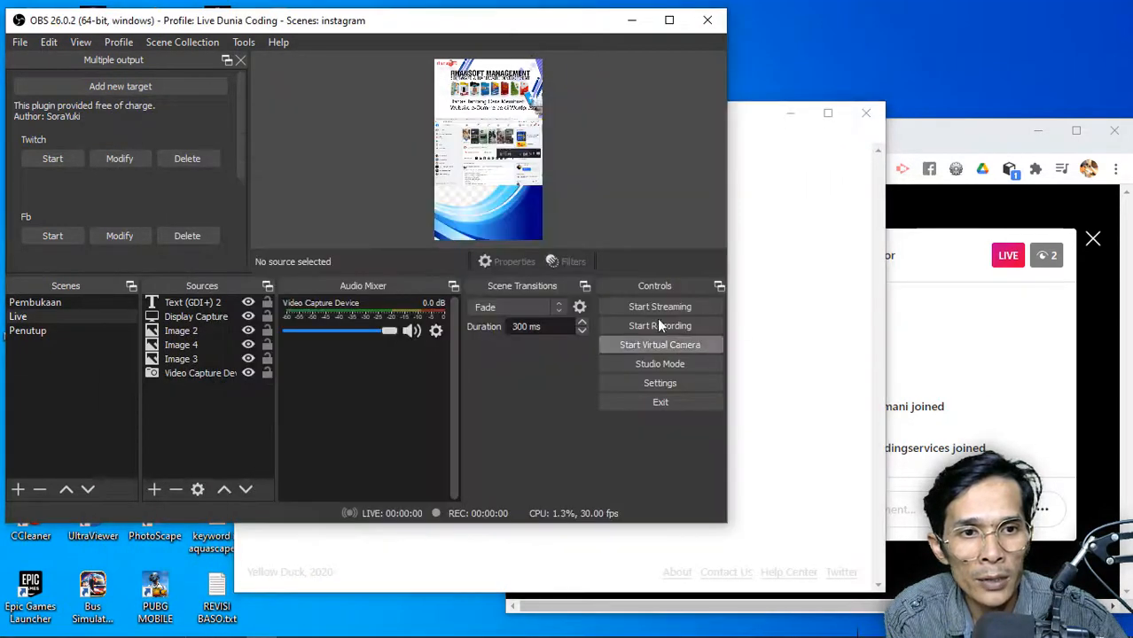
pyautogui.click(755, 120)
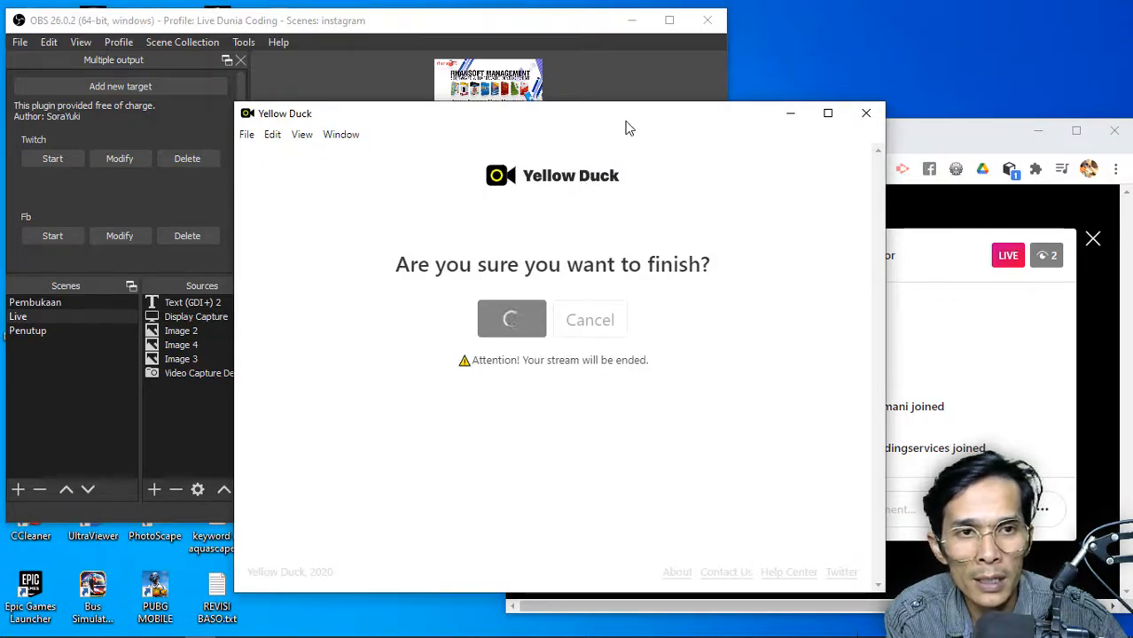
pyautogui.moveTo(627, 123); pyautogui.dragTo(583, 148)
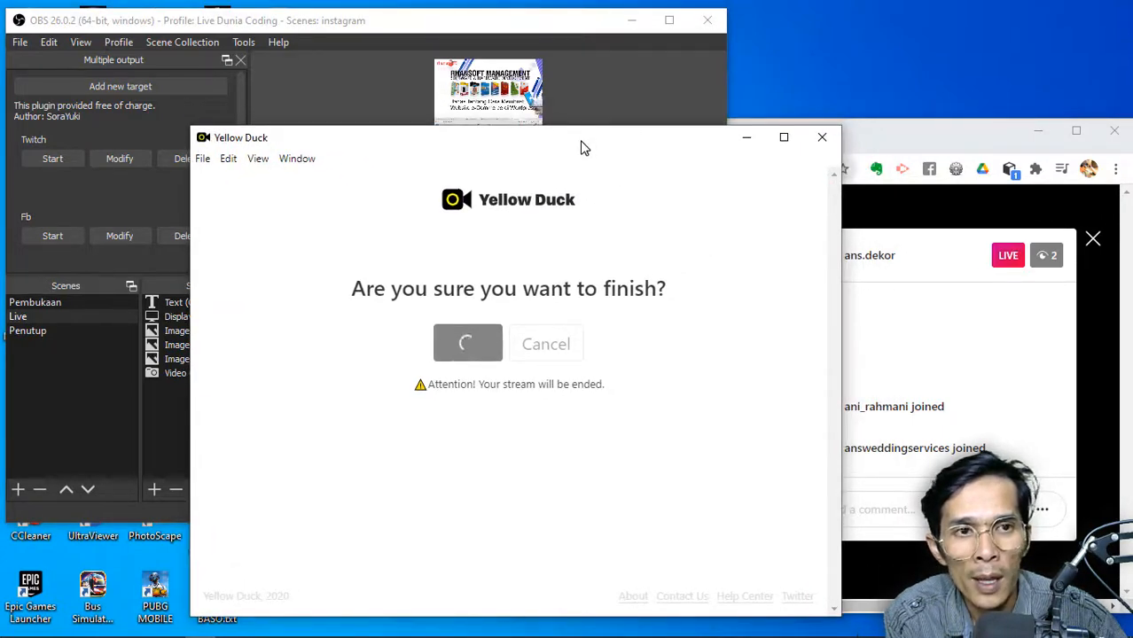
pyautogui.click(893, 131)
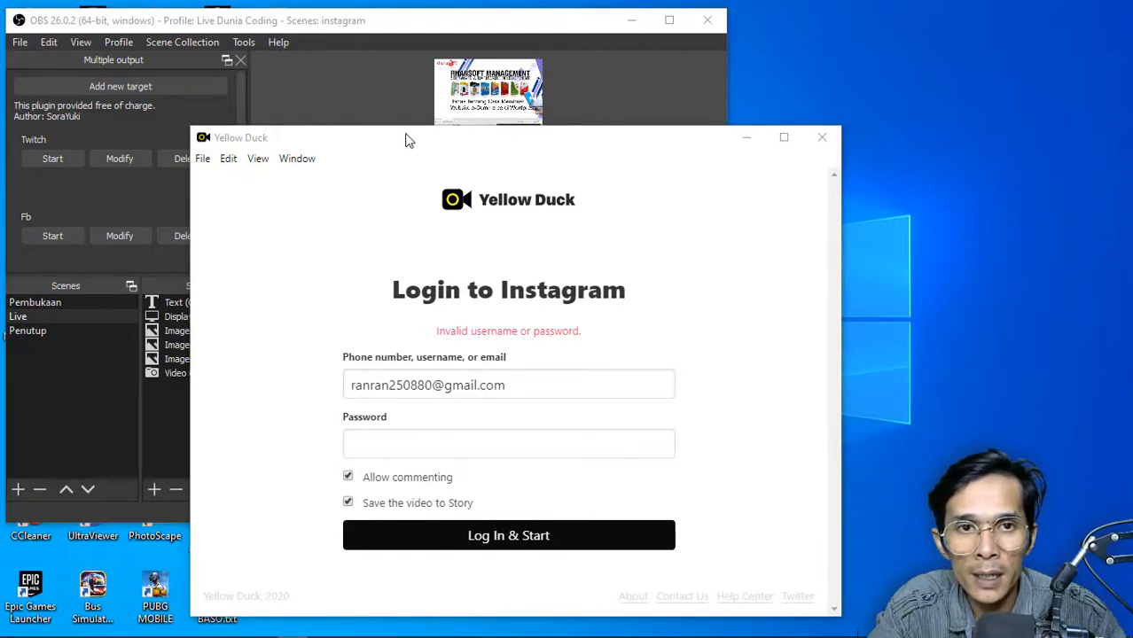
pyautogui.moveTo(407, 140); pyautogui.dragTo(571, 119)
pyautogui.click(475, 28)
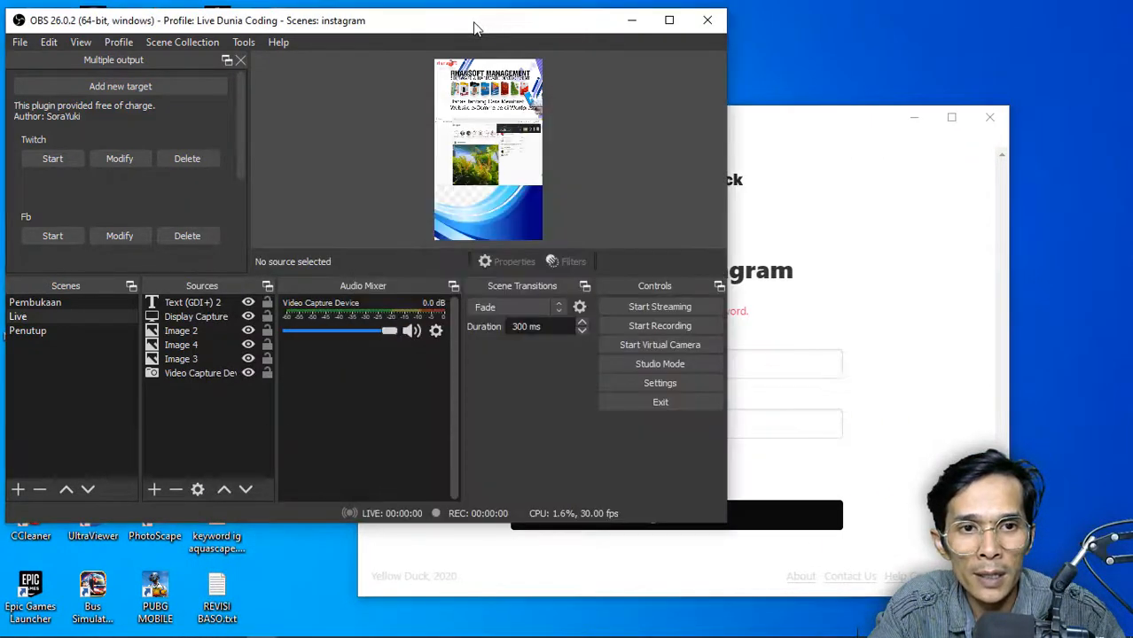